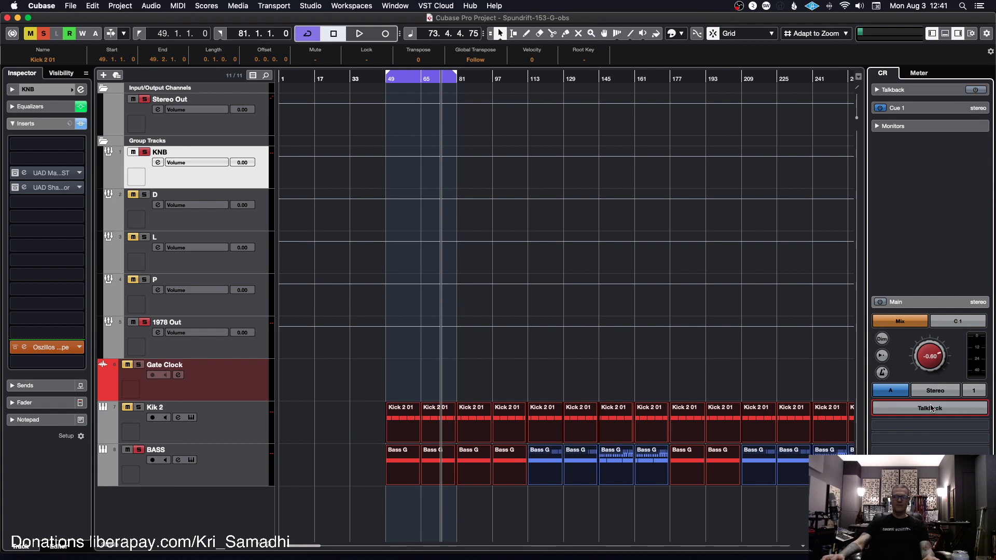
Open the Oszillos Mega Scope insert on the KNB group track to monitor the kick's waveform.
{"action": "left_click", "coordinate": [224, 411]}
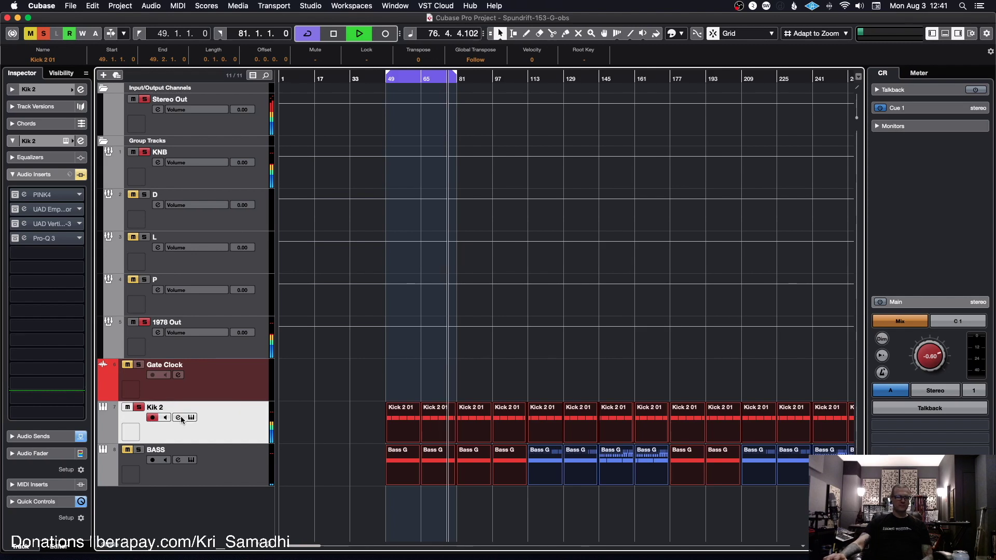
{"action": "left_click", "coordinate": [208, 176]}
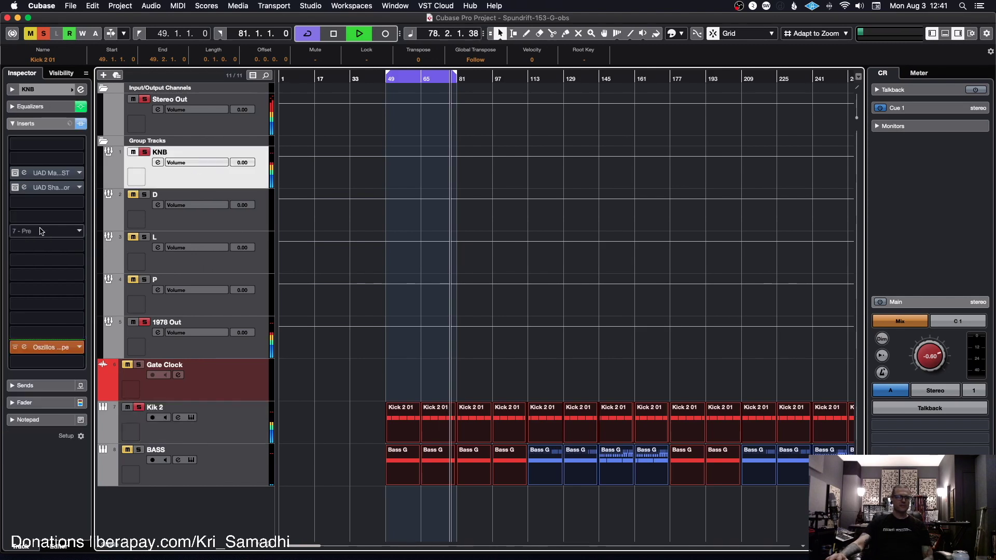
{"action": "left_click", "coordinate": [57, 347]}
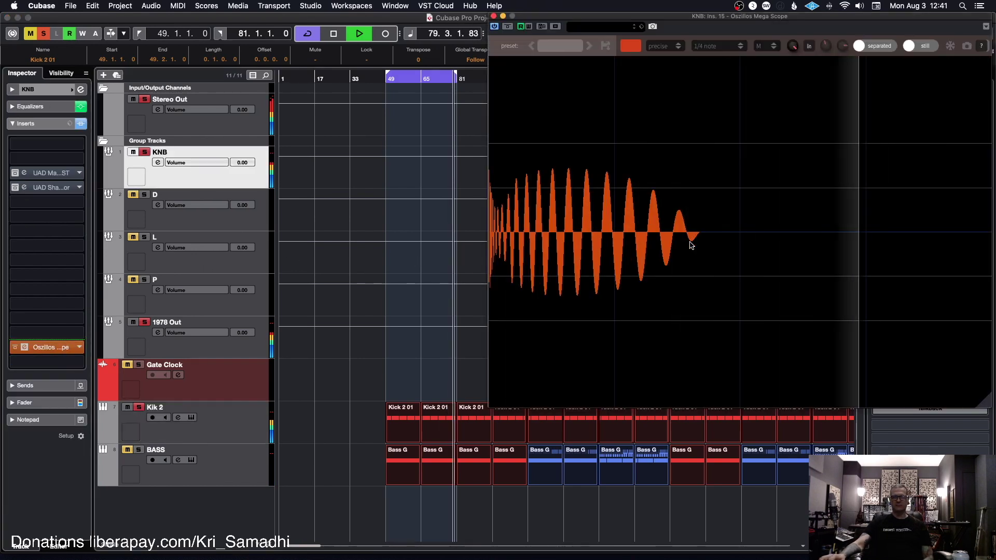
Adjust the end of the kick sample's amp envelope in Kik 2's Groove Agent to a duration of 1.75/16 at level 0%.
{"action": "left_click", "coordinate": [192, 417]}
{"action": "mouse_move", "coordinate": [379, 338]}
{"action": "left_mouse_down"}
{"action": "mouse_move", "coordinate": [328, 339]}
{"action": "mouse_move", "coordinate": [391, 340]}
{"action": "left_mouse_up"}
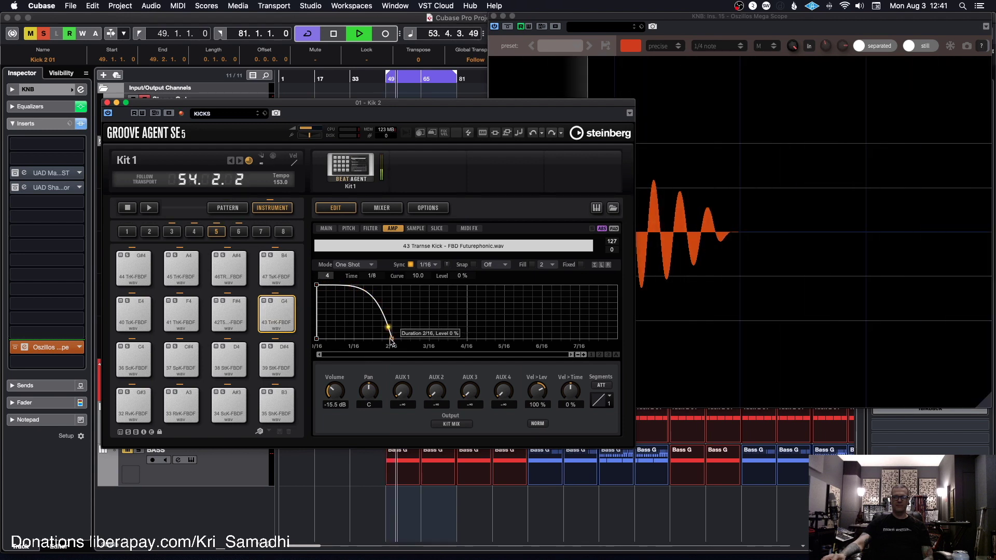
{"action": "left_click_drag", "start_coordinate": [382, 339], "coordinate": [369, 341]}
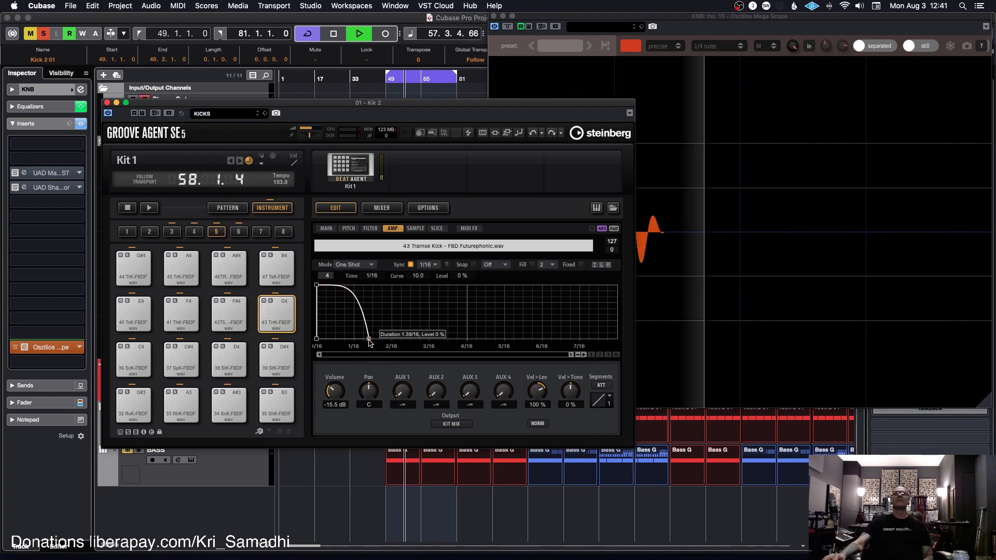
{"action": "left_click_drag", "start_coordinate": [380, 340], "coordinate": [381, 340]}
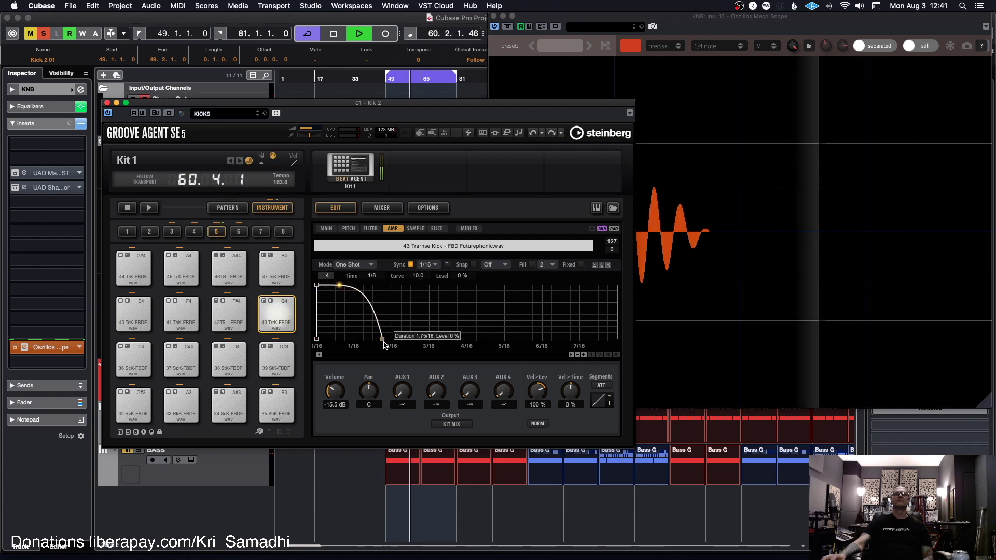
{"action": "left_click", "coordinate": [107, 103]}
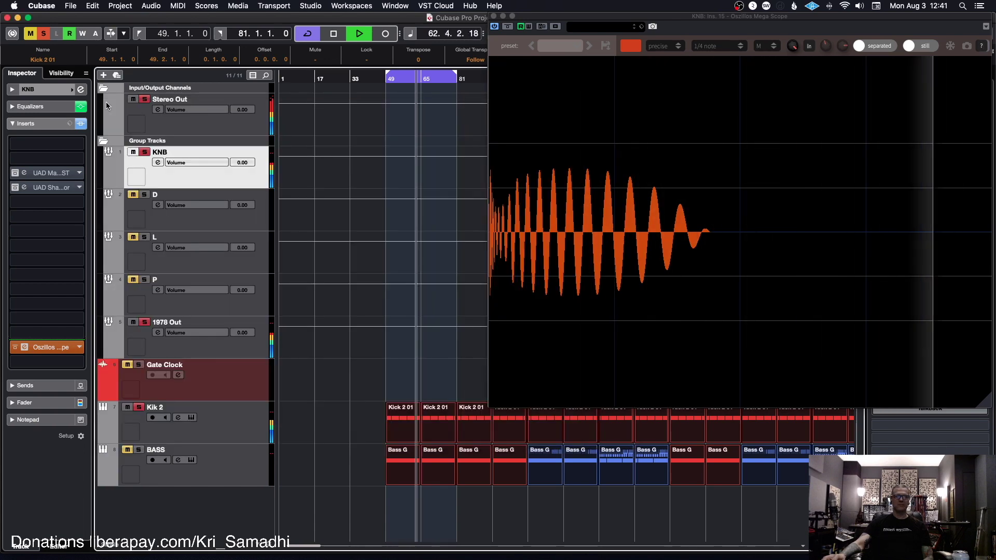
Activate the PINK4 insert on the Kik 2 track and raise its compressor threshold to the top of its range.
{"action": "left_click", "coordinate": [197, 431]}
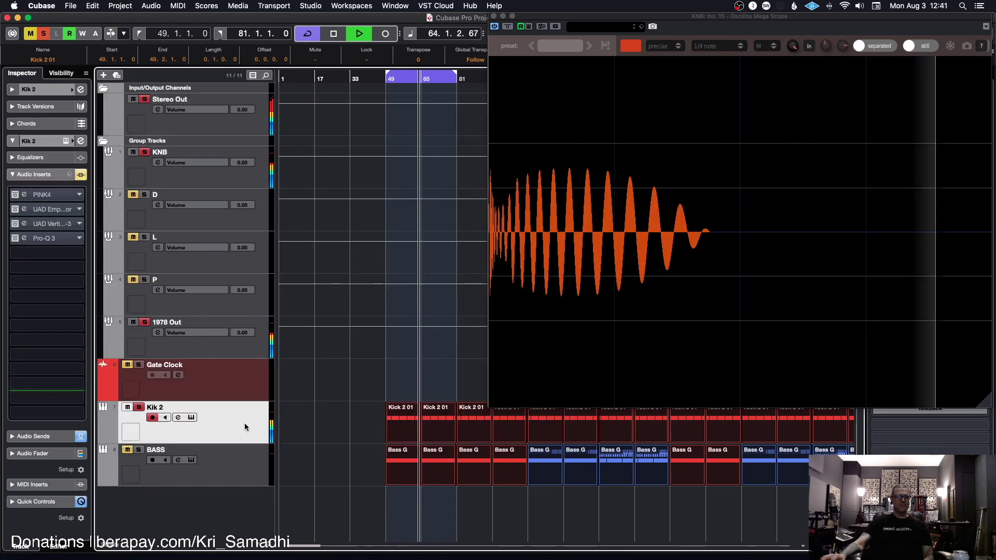
{"action": "left_click", "coordinate": [16, 195]}
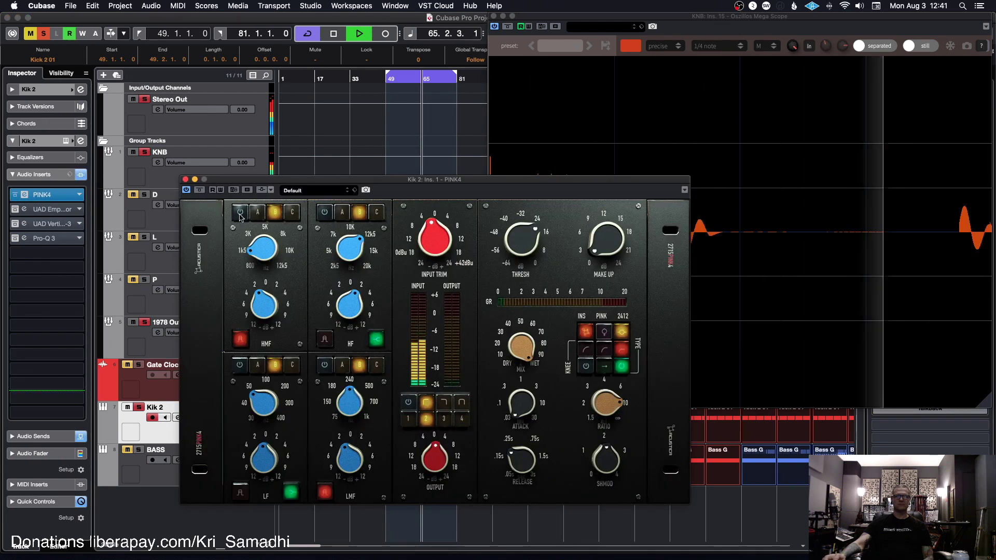
{"action": "left_click_drag", "start_coordinate": [526, 242], "coordinate": [522, 207]}
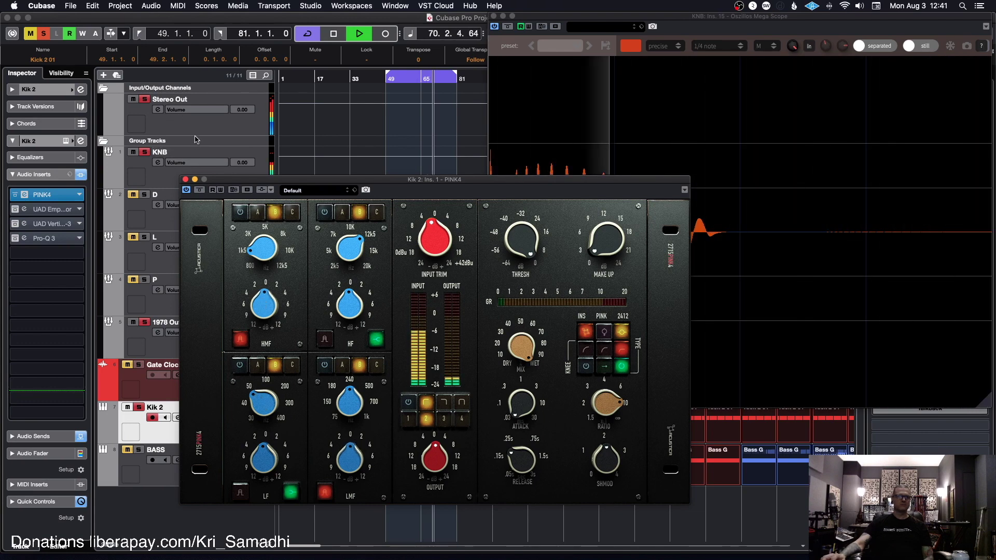
Open the first mvMeter2 insert on Stereo Out and reposition the PINK4 window so the VU meter is unobstructed.
{"action": "left_click", "coordinate": [178, 118]}
{"action": "left_click", "coordinate": [70, 189]}
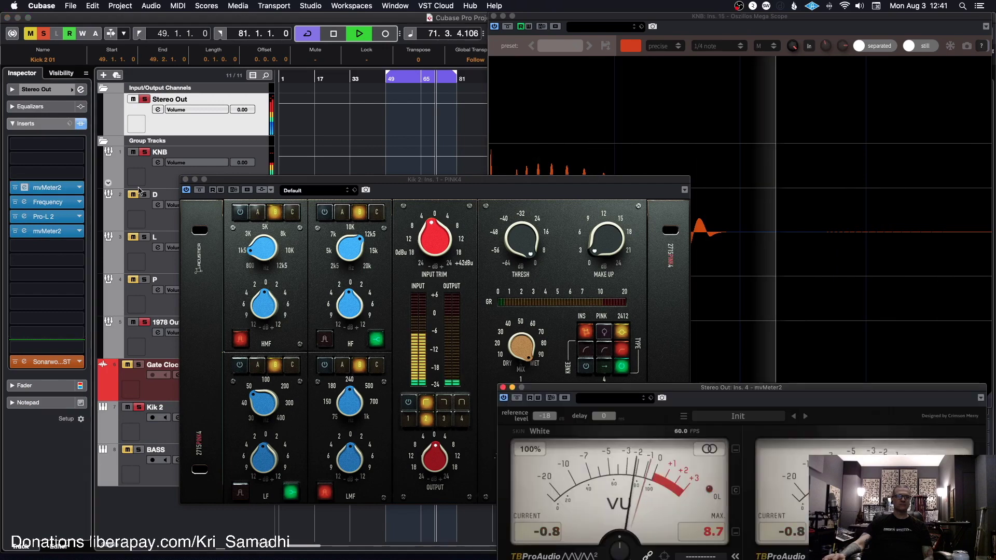
{"action": "left_click_drag", "start_coordinate": [353, 183], "coordinate": [291, 119]}
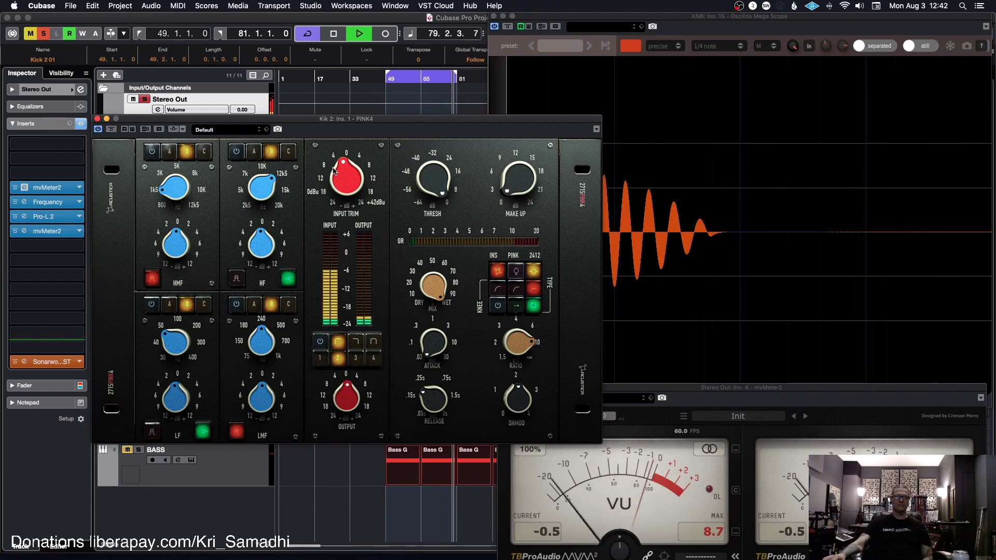
Turn the PINK4 input trim down to about the 8 mark, compare the preamp modes, and select mode 2.
{"action": "left_click_drag", "start_coordinate": [334, 171], "coordinate": [332, 176]}
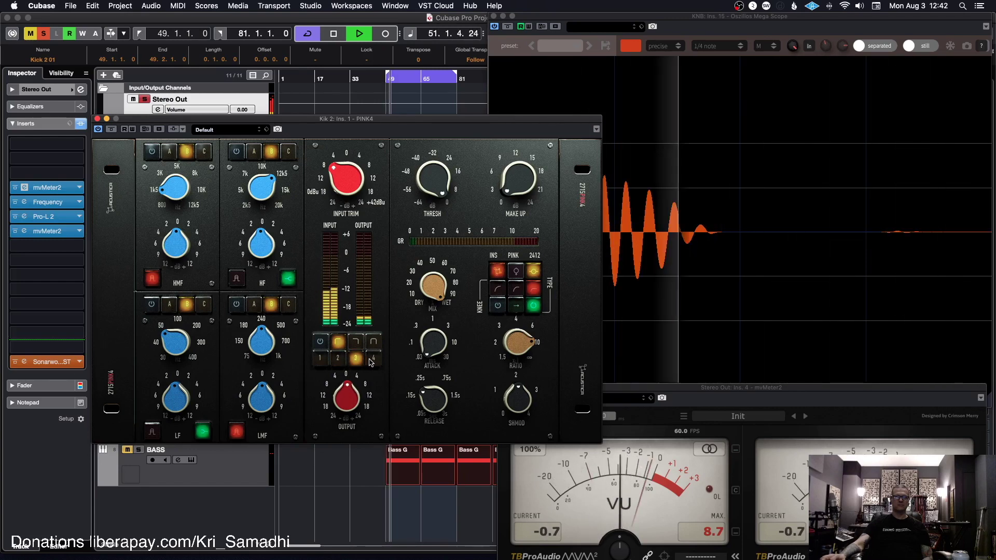
{"action": "left_click", "coordinate": [327, 360]}
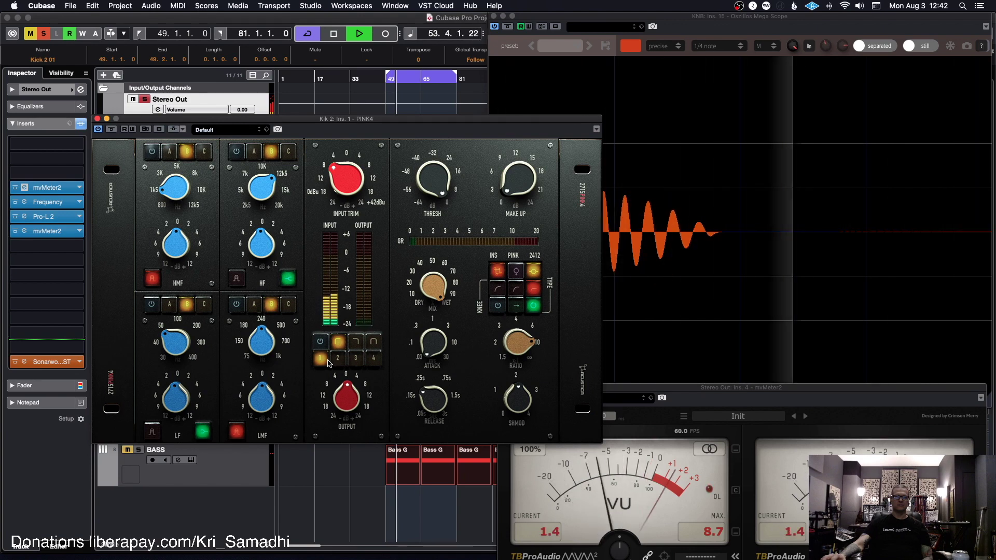
{"action": "left_click", "coordinate": [338, 359]}
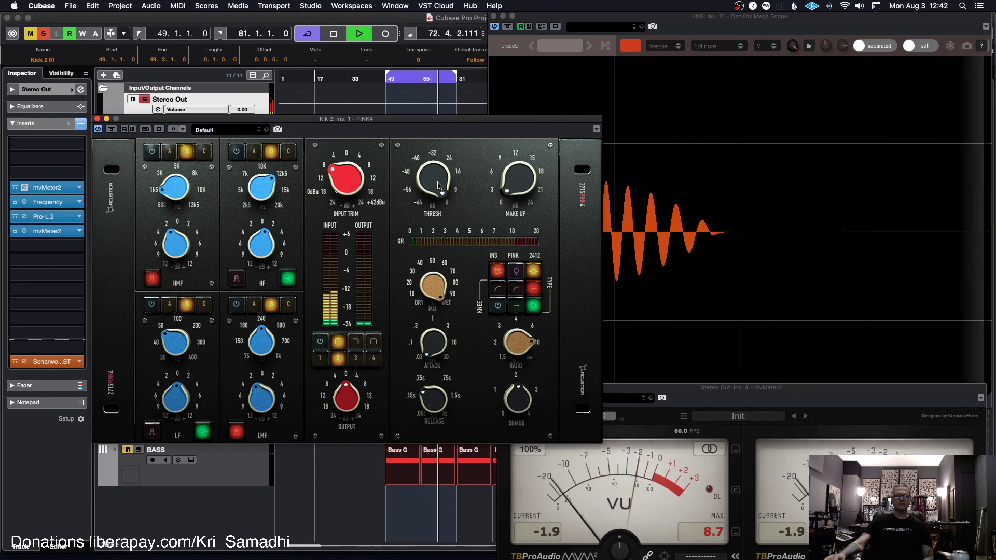
Lower the PINK4 compressor threshold to about -20, add about 3 of make-up gain, and close the plug-in.
{"action": "left_click_drag", "start_coordinate": [433, 179], "coordinate": [430, 213]}
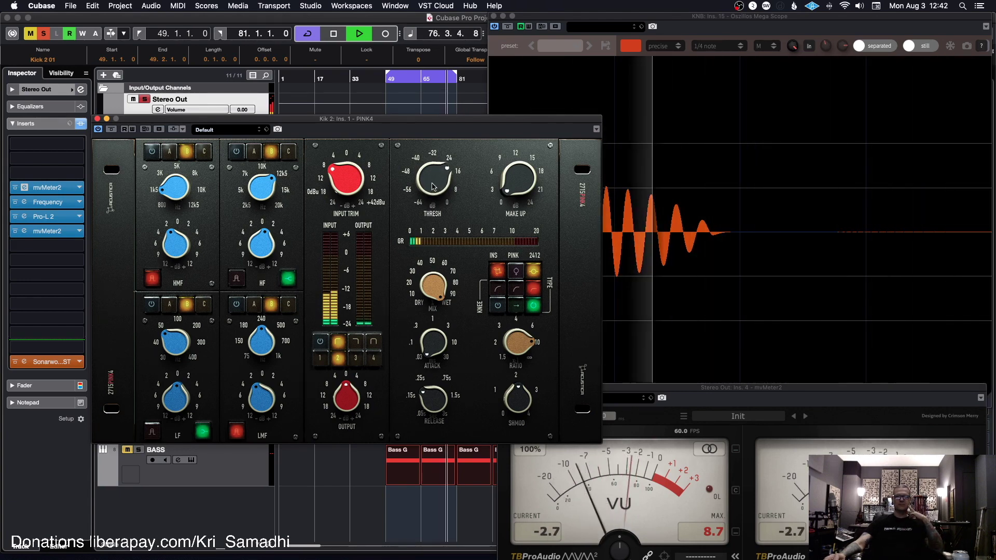
{"action": "left_click_drag", "start_coordinate": [506, 187], "coordinate": [506, 184]}
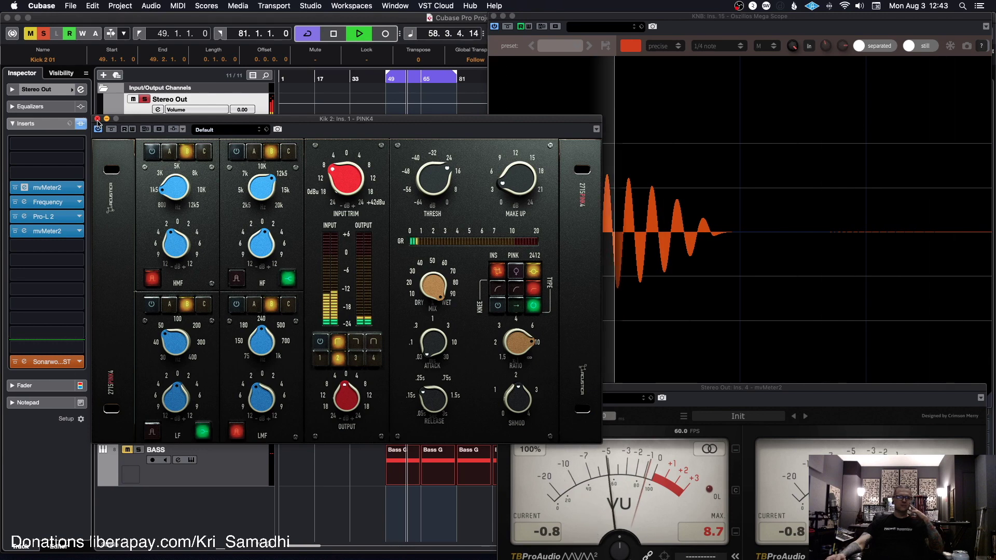
{"action": "key", "text": "super+w"}
Activate the UAD Empirical Labs Distressor insert on Kik 2 and fine-tune its input level.
{"action": "left_click", "coordinate": [257, 415]}
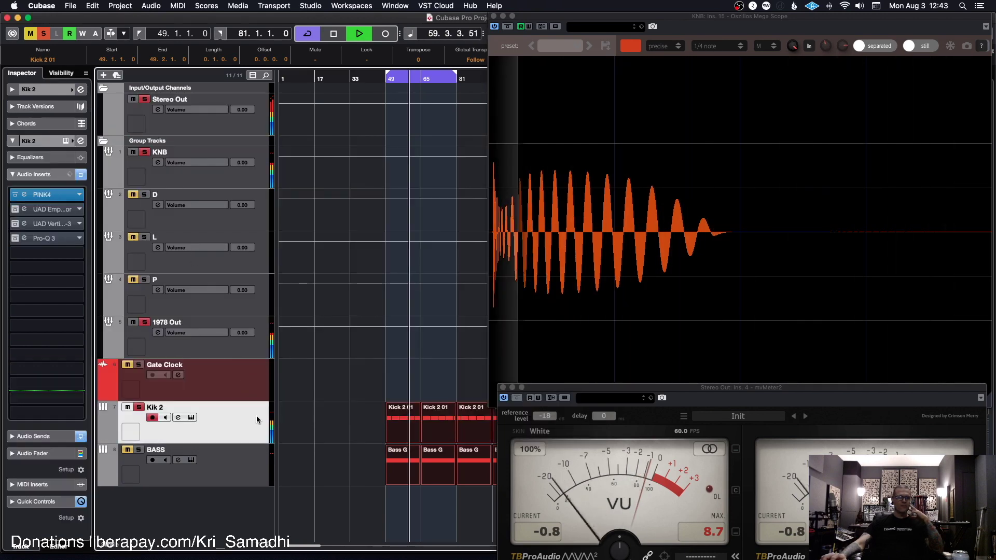
{"action": "left_click", "coordinate": [49, 211]}
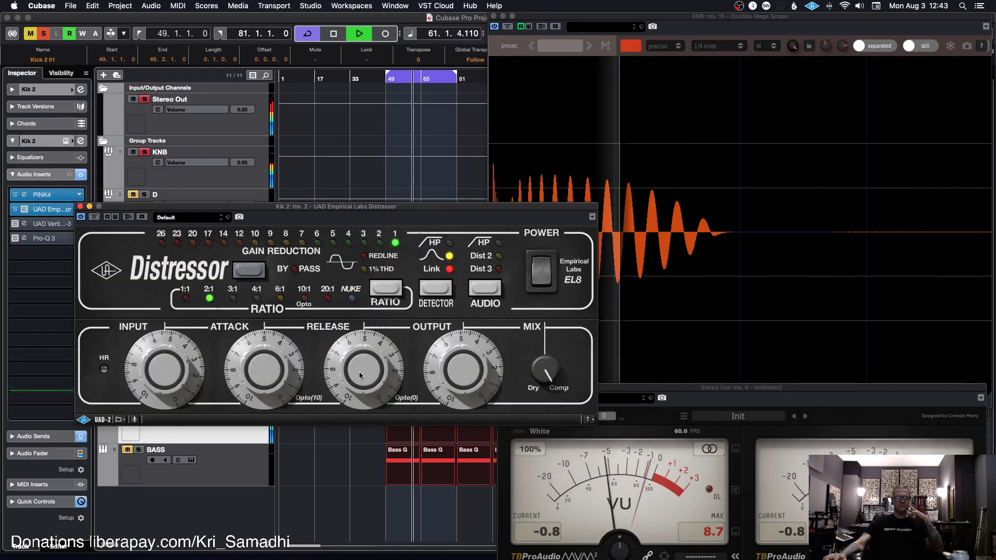
{"action": "left_click_drag", "start_coordinate": [177, 366], "coordinate": [172, 366]}
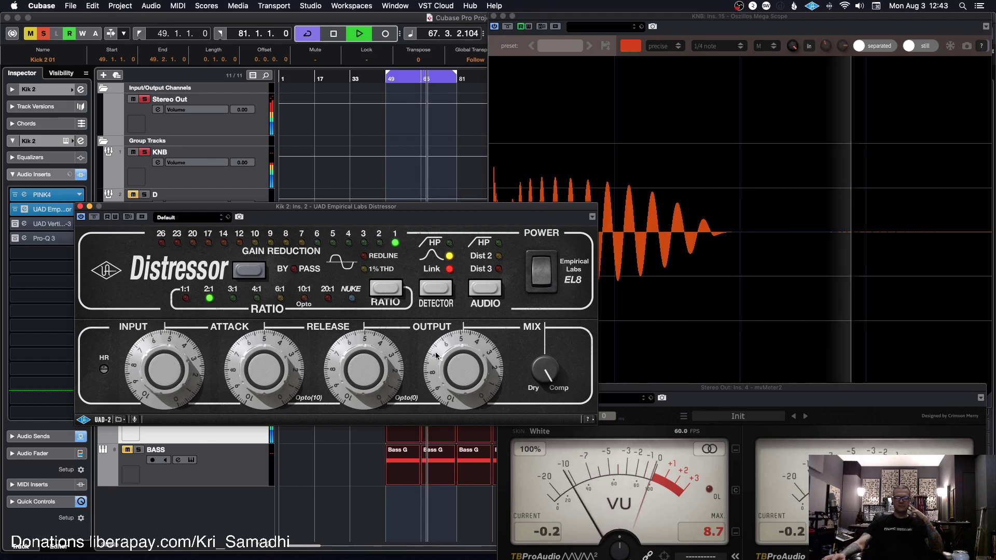
Switch the Distressor's detector mode to the HP filter only.
{"action": "left_click", "coordinate": [449, 293]}
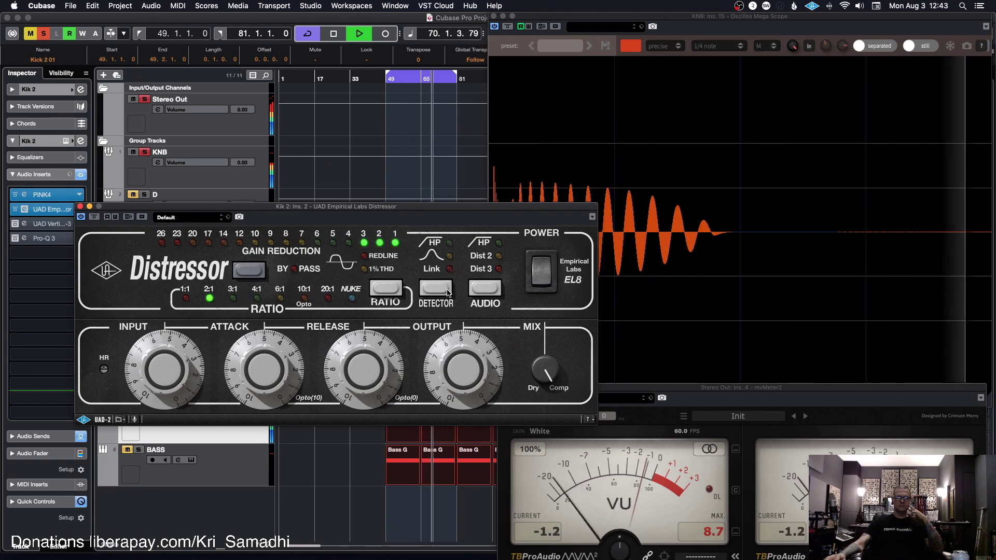
{"action": "left_click", "coordinate": [441, 293]}
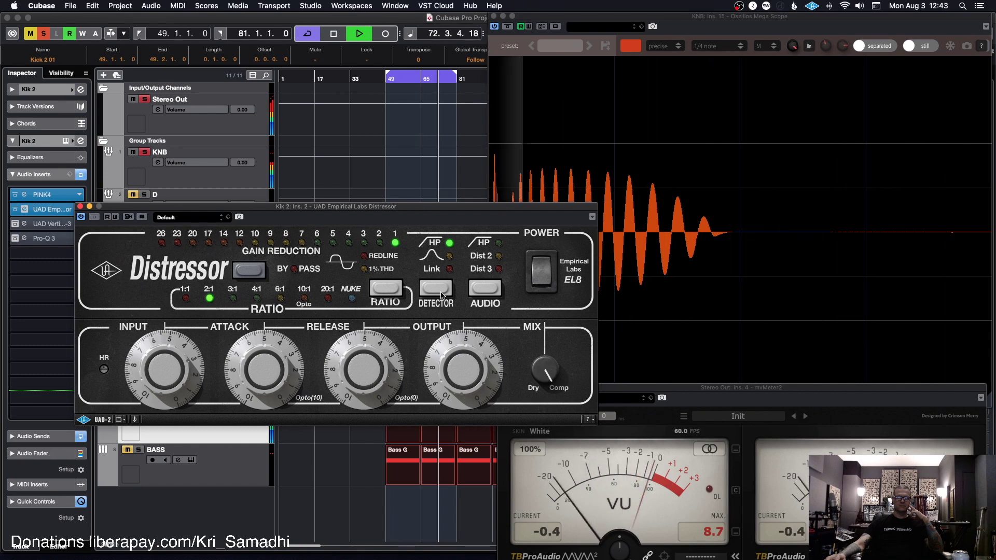
{"action": "left_click", "coordinate": [539, 270]}
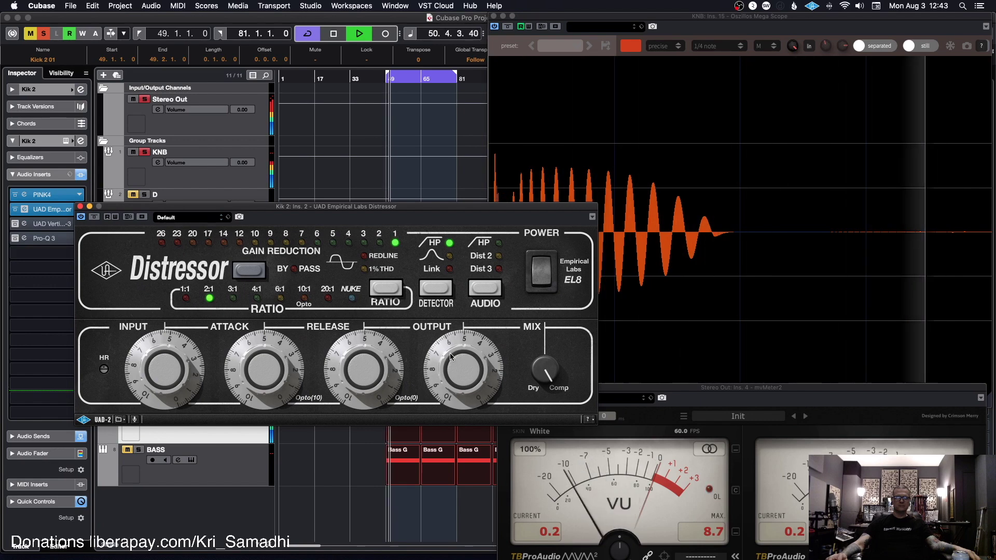
Audition the Distressor's audio modes, including Dist 2 and HP, against the setting with none engaged.
{"action": "left_click", "coordinate": [494, 292]}
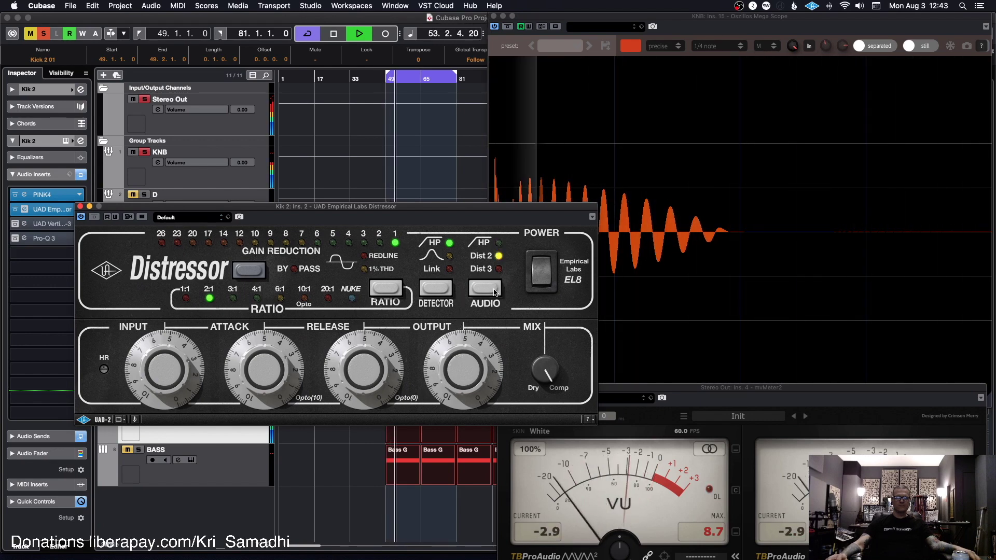
{"action": "left_click", "coordinate": [494, 292]}
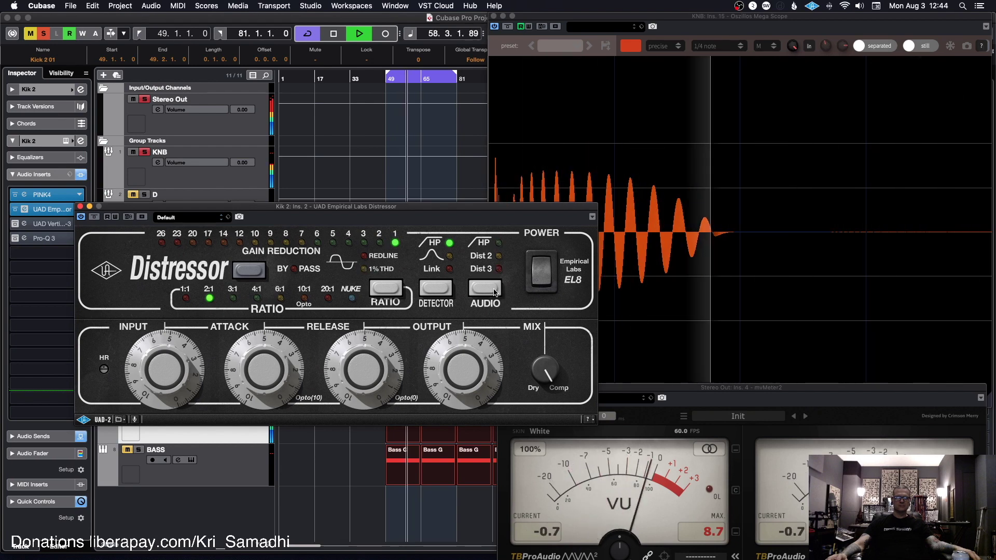
{"action": "left_click", "coordinate": [494, 293]}
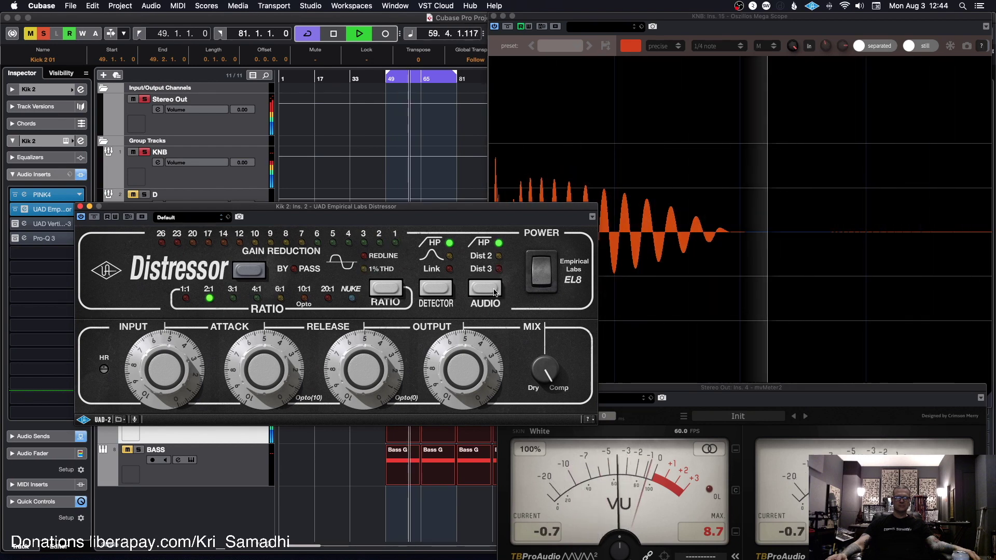
{"action": "left_click", "coordinate": [494, 292]}
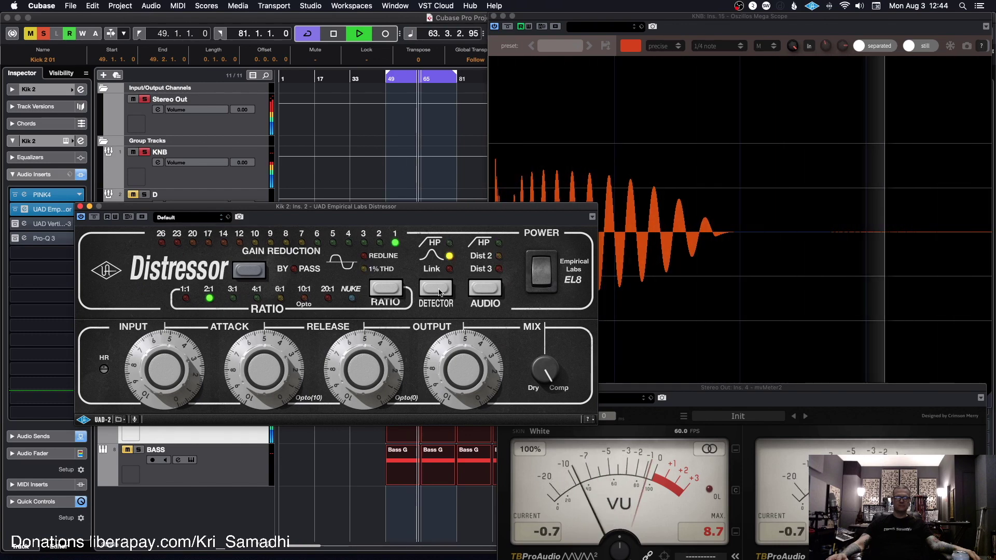
Compare the Distressor's detector modes, including Link and HP with Link, settle on HP only, and close the plug-in.
{"action": "left_click", "coordinate": [439, 292]}
{"action": "left_click", "coordinate": [439, 292]}
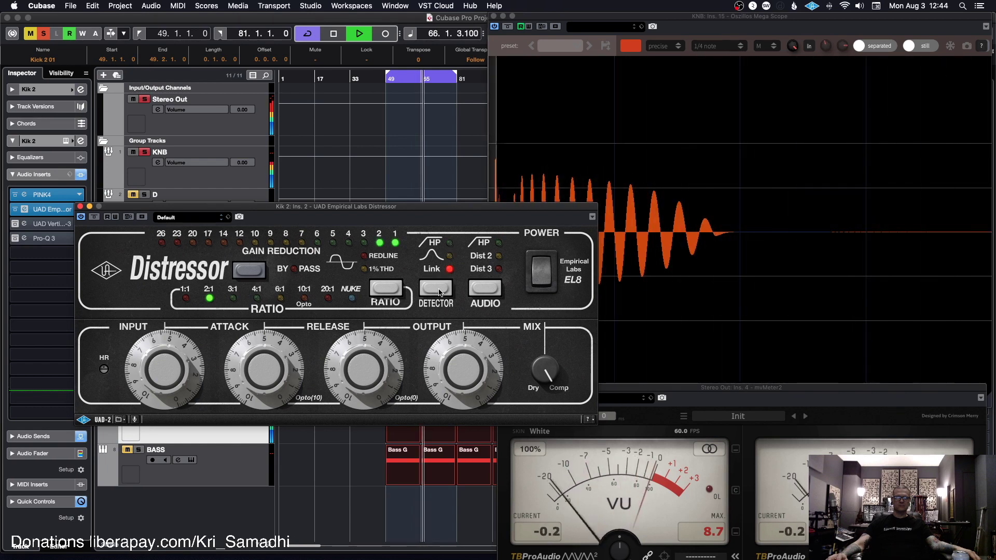
{"action": "left_click", "coordinate": [439, 292]}
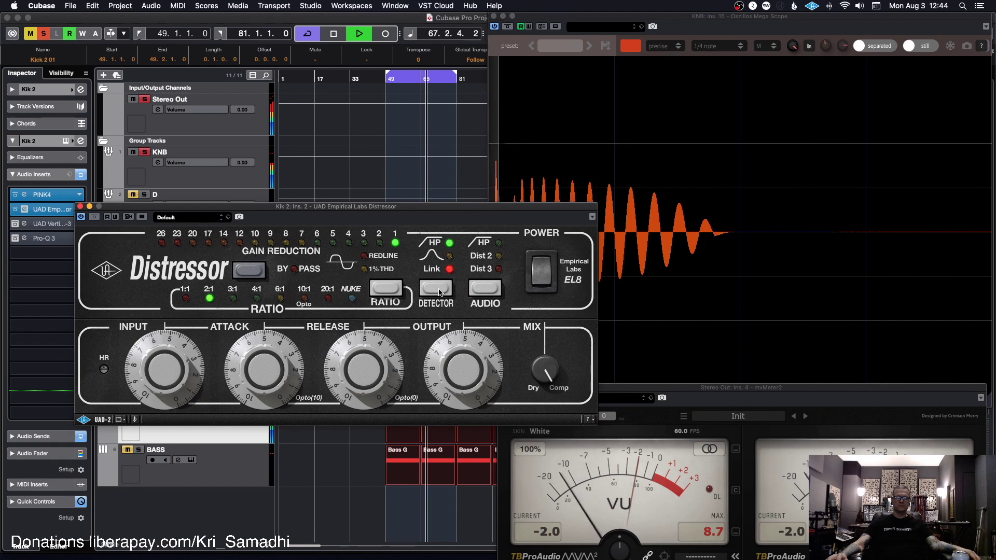
{"action": "left_click", "coordinate": [439, 292]}
{"action": "left_click", "coordinate": [439, 292]}
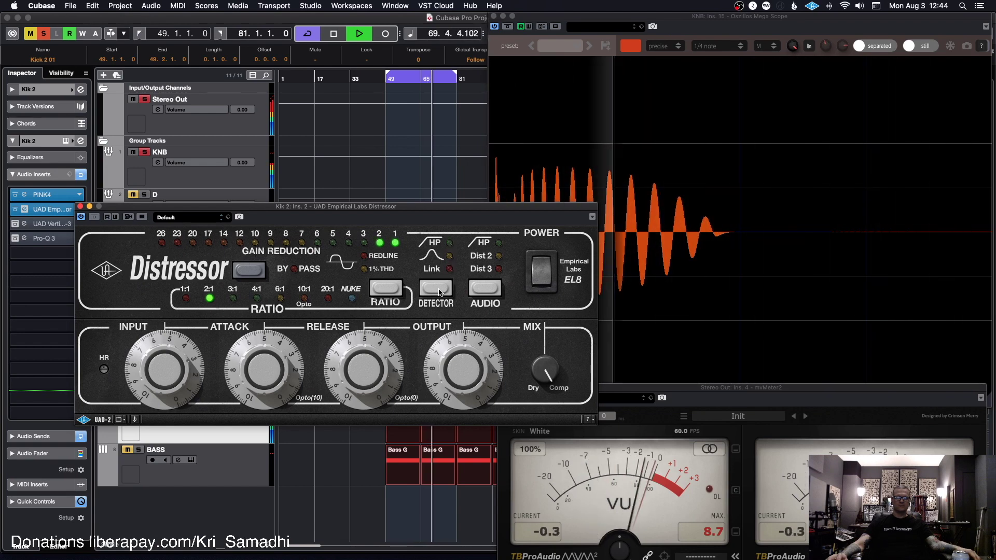
{"action": "left_click", "coordinate": [439, 292]}
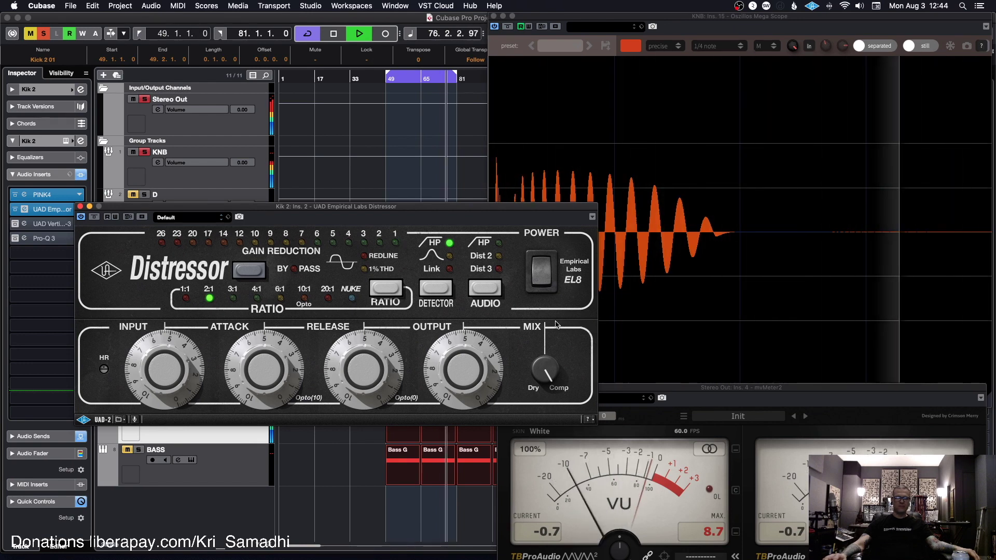
{"action": "left_click", "coordinate": [80, 206]}
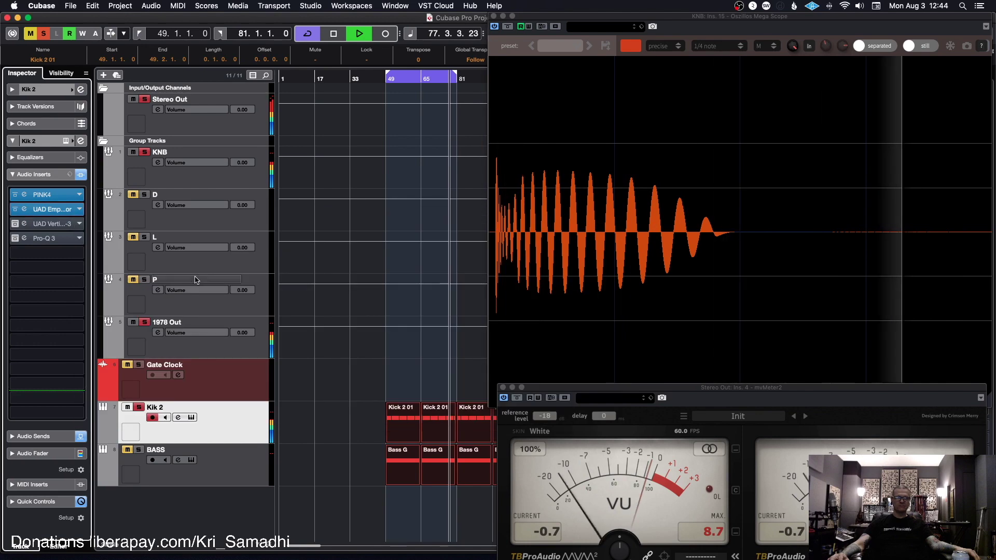
Shorten the kick's amp envelope slightly more in Groove Agent and close the instrument.
{"action": "left_click", "coordinate": [191, 418]}
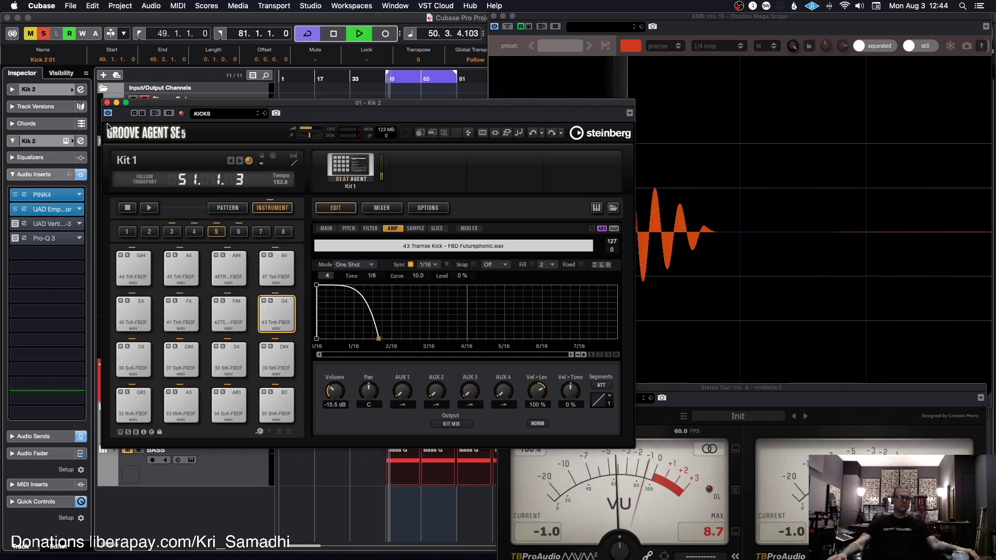
{"action": "key", "text": "super+w"}
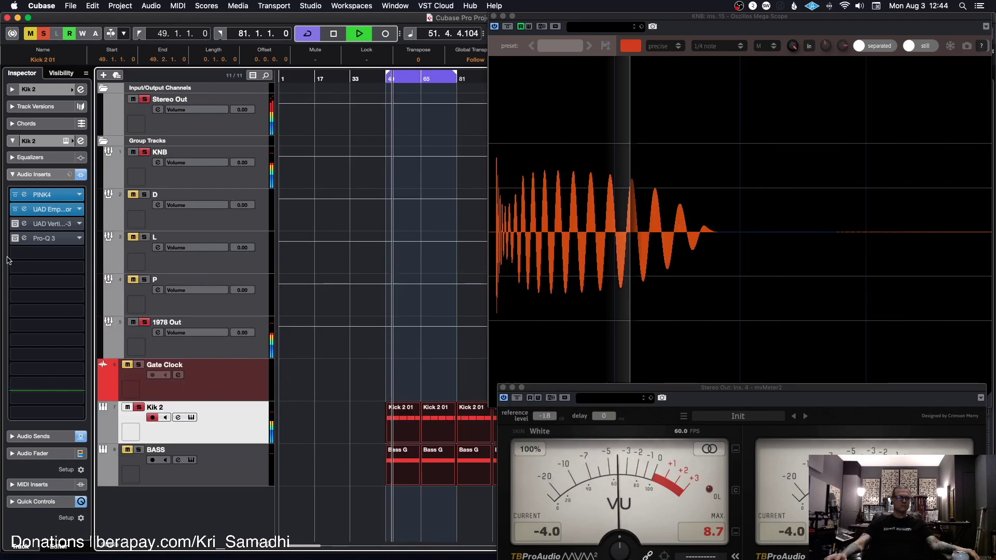
Activate and open the UAD Vertigo VSM-3 insert on Kik 2 and adjust the 3rd Harmonic Zener Blender's level and filter, trying Low.
{"action": "left_click", "coordinate": [26, 223]}
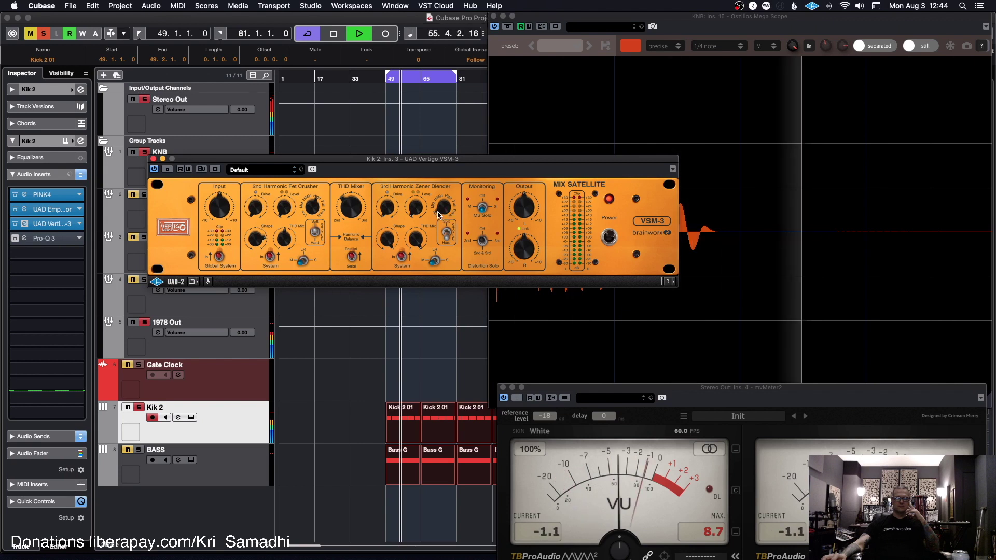
{"action": "left_click_drag", "start_coordinate": [415, 207], "coordinate": [417, 173]}
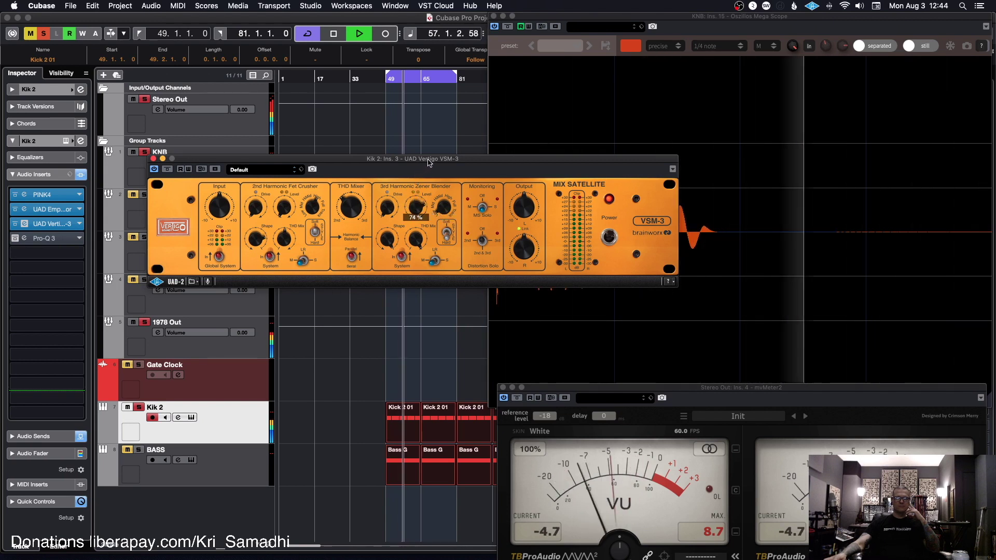
{"action": "left_click_drag", "start_coordinate": [449, 214], "coordinate": [447, 200]}
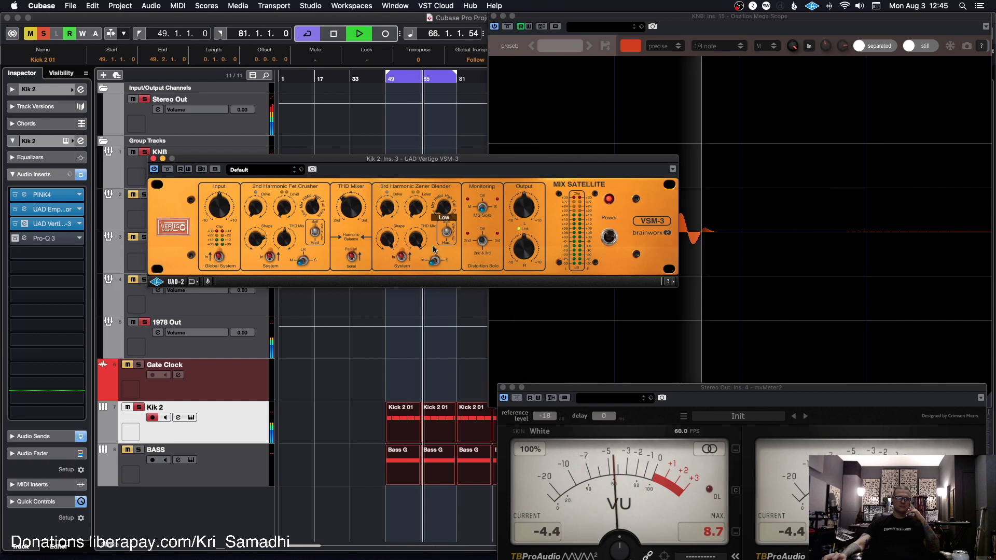
{"action": "mouse_move", "coordinate": [415, 188]}
{"action": "left_mouse_down"}
{"action": "mouse_move", "coordinate": [409, 209]}
{"action": "mouse_move", "coordinate": [409, 174]}
{"action": "mouse_move", "coordinate": [408, 190]}
{"action": "left_mouse_up"}
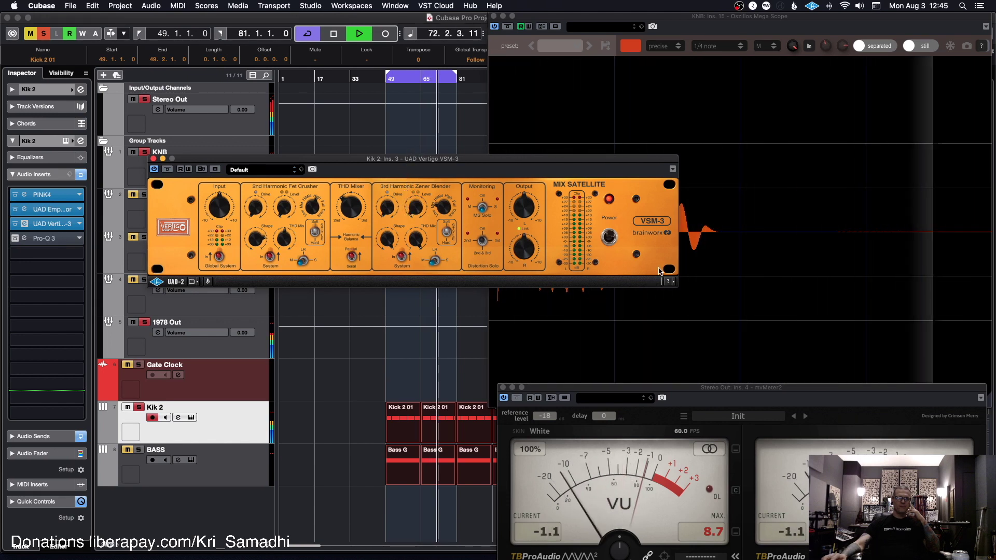
Try the VSM-3's 2nd Harmonic Fet Crusher level at about 58 %, compare against the unit powered off, and bring the level back down.
{"action": "left_click", "coordinate": [610, 238]}
{"action": "left_click_drag", "start_coordinate": [283, 206], "coordinate": [282, 188]}
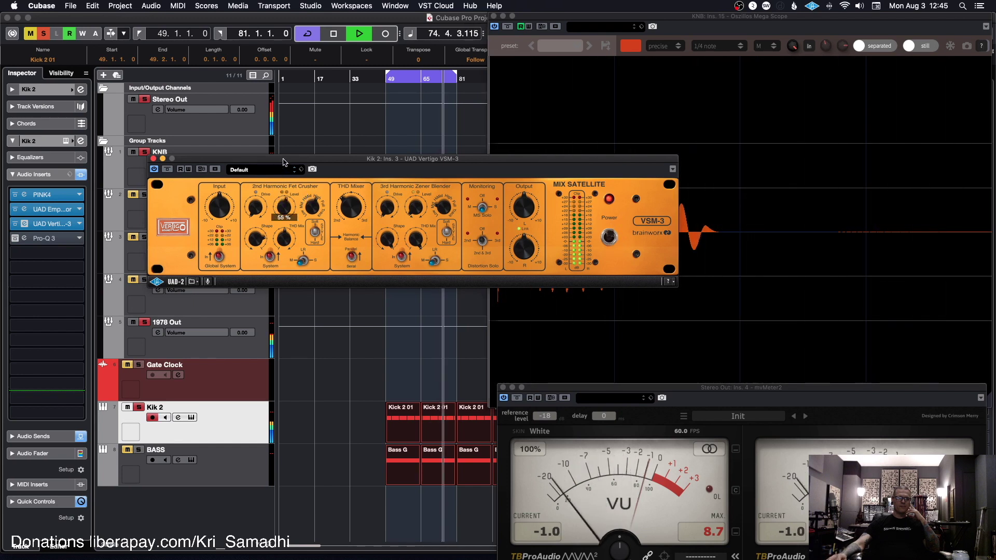
{"action": "left_click_drag", "start_coordinate": [295, 145], "coordinate": [294, 145]}
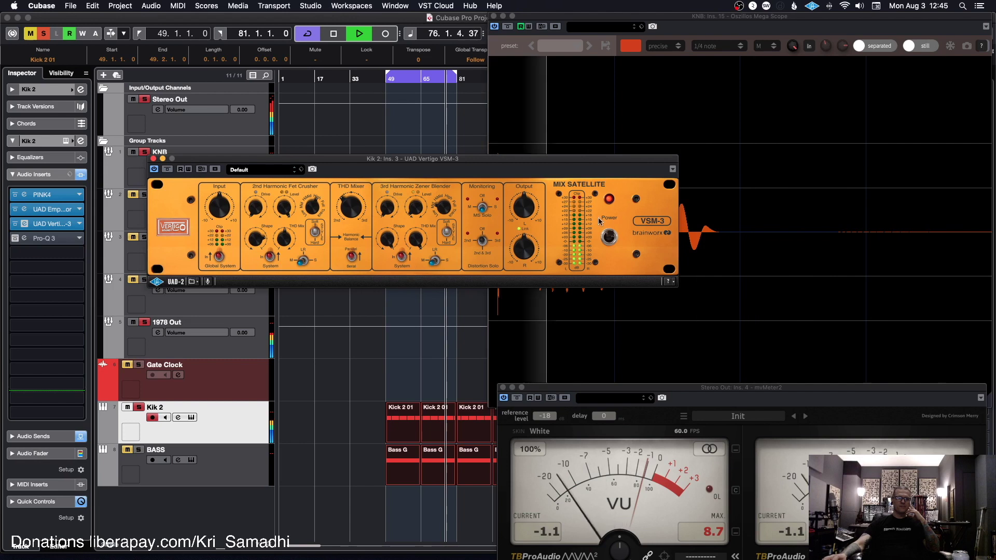
{"action": "left_click", "coordinate": [607, 237]}
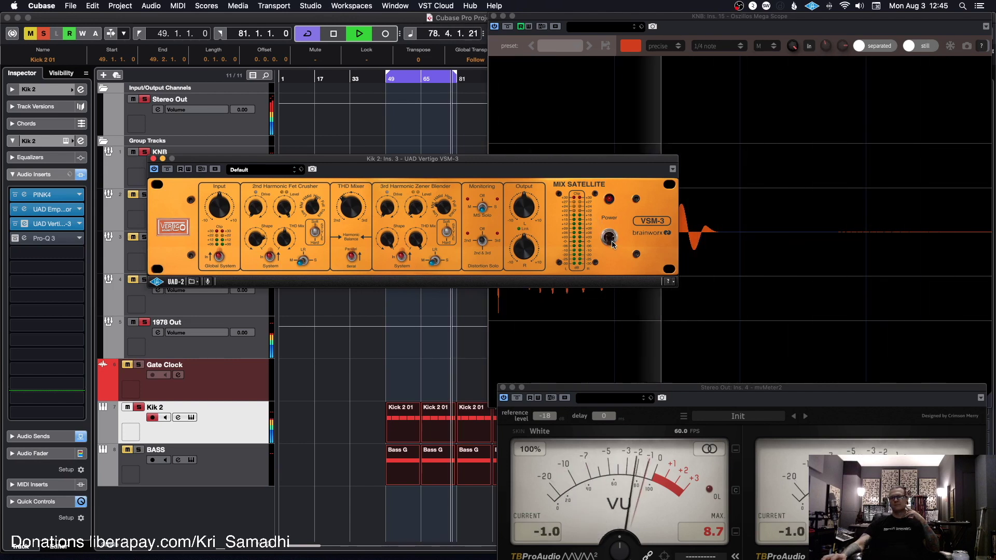
{"action": "left_click", "coordinate": [609, 237]}
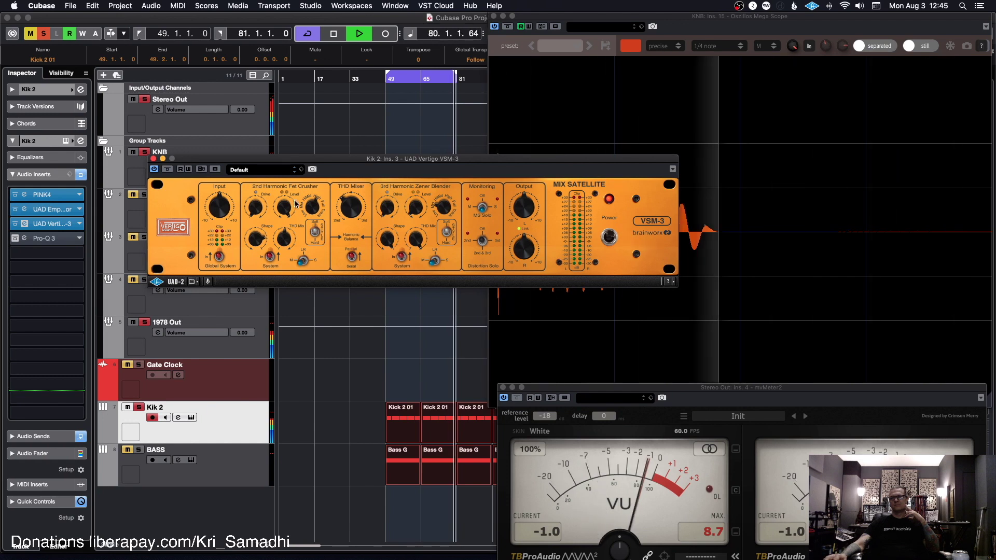
{"action": "left_click_drag", "start_coordinate": [287, 209], "coordinate": [280, 266]}
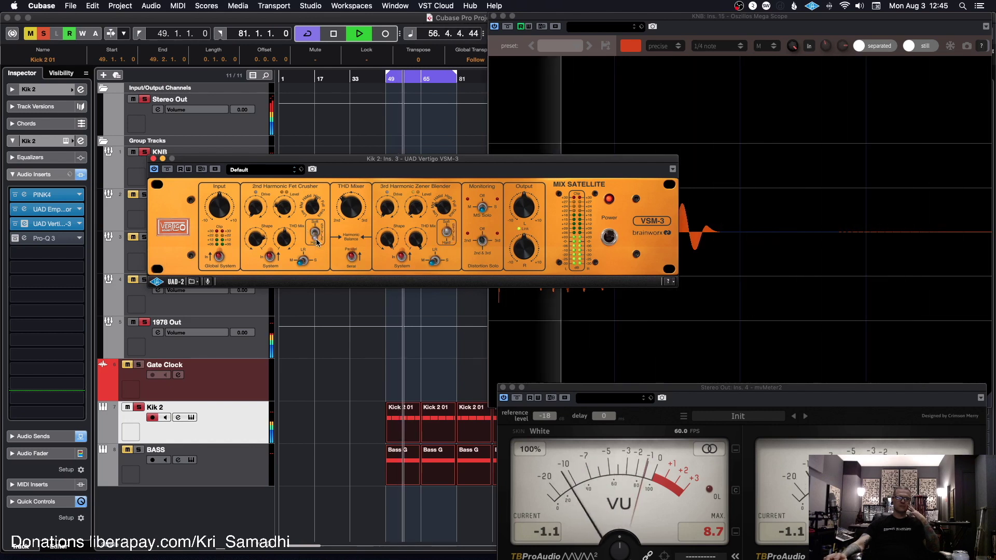
Sweep the Shape control of the VSM-3's 2nd Harmonic Fet Crusher down and back up.
{"action": "mouse_move", "coordinate": [258, 252]}
{"action": "scroll", "coordinate": [256, 236], "scroll_direction": "down", "scroll_amount": 9}
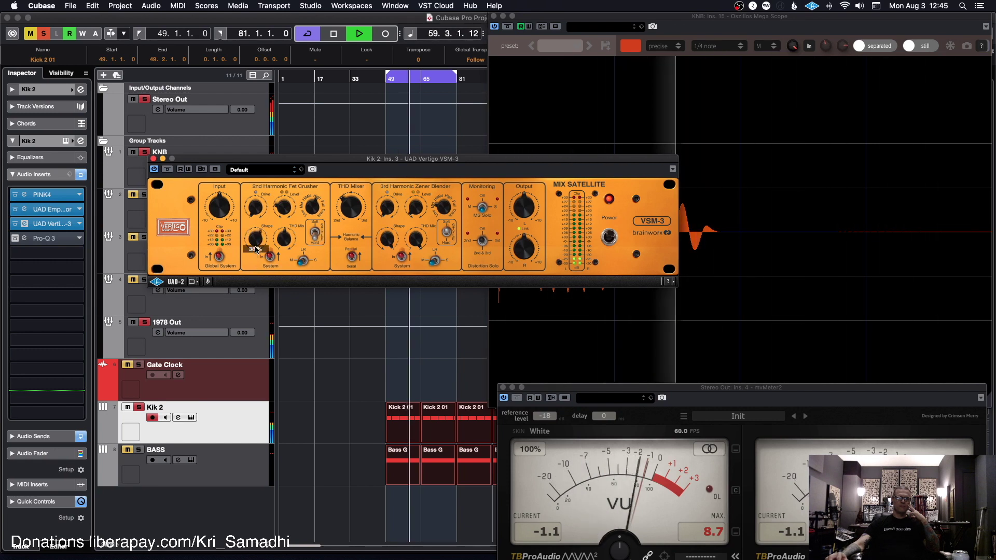
{"action": "scroll", "coordinate": [257, 238], "scroll_direction": "up", "scroll_amount": 9}
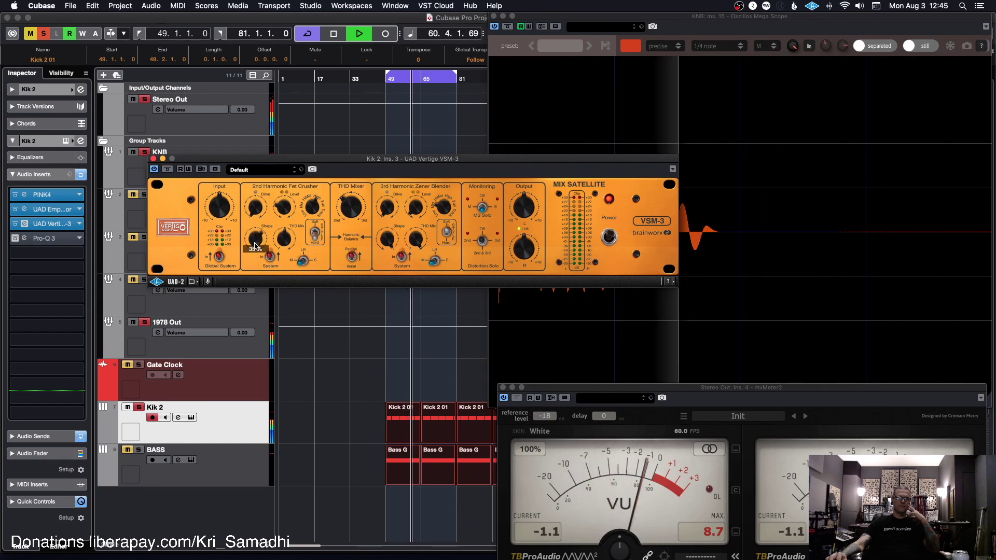
Fine-tune the 3rd Harmonic Zener Blender's level, trying about 39 %, compare the VSM-3 powered on and off, and close it.
{"action": "mouse_move", "coordinate": [387, 244]}
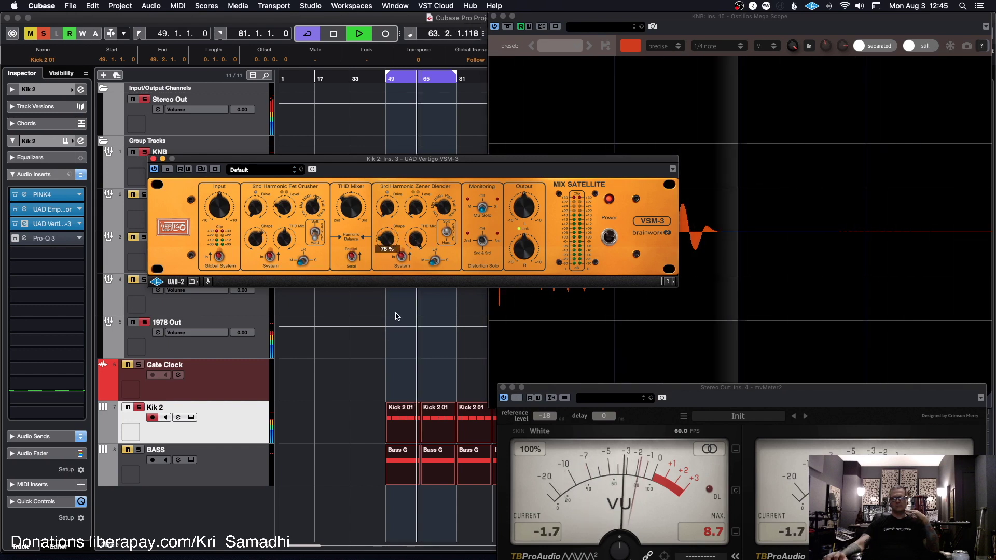
{"action": "mouse_move", "coordinate": [422, 200]}
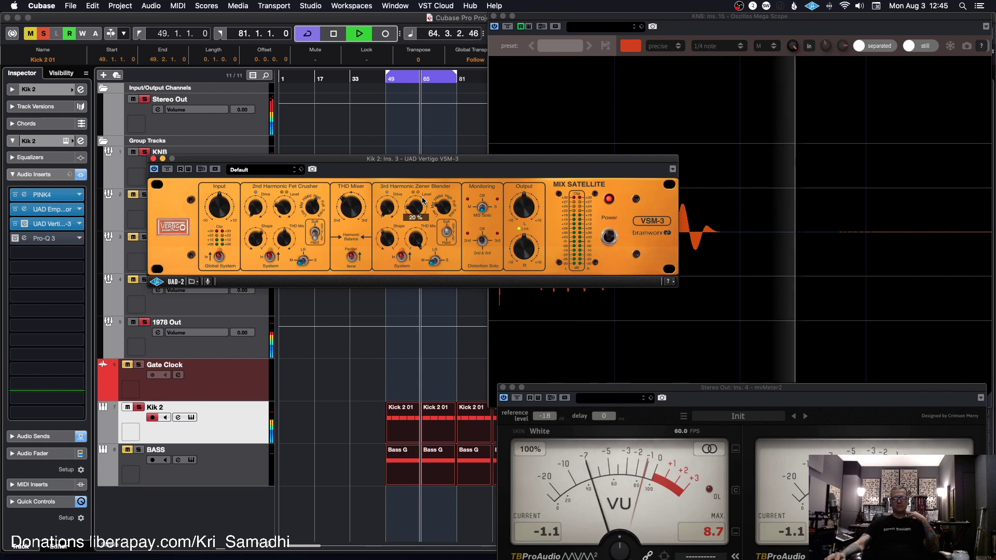
{"action": "mouse_move", "coordinate": [393, 227]}
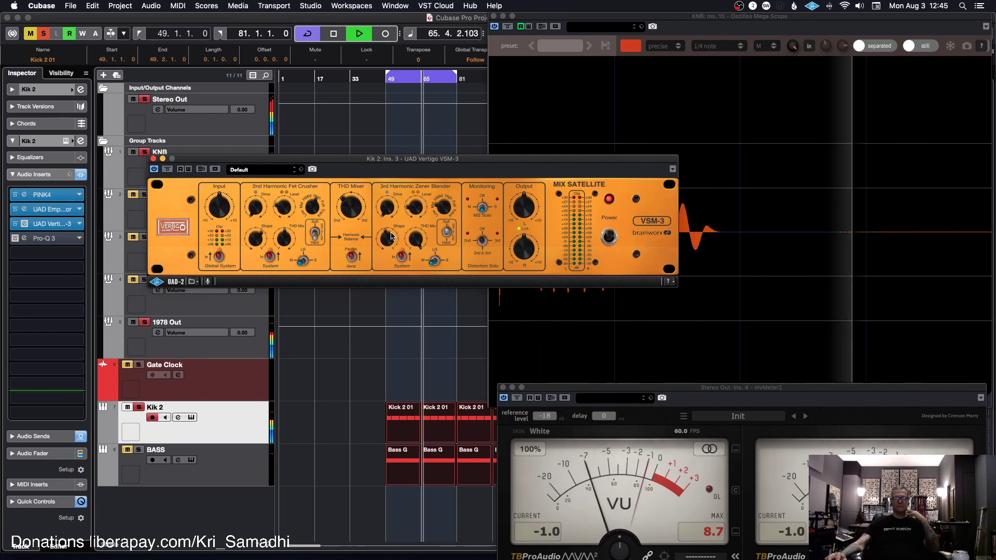
{"action": "left_click_drag", "start_coordinate": [415, 207], "coordinate": [427, 168]}
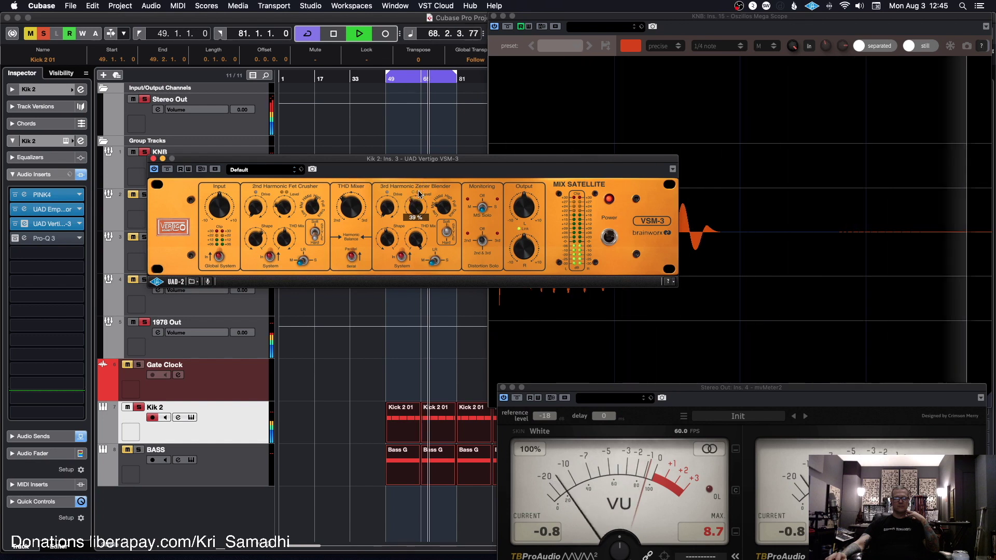
{"action": "left_click", "coordinate": [609, 244]}
{"action": "left_click", "coordinate": [610, 237]}
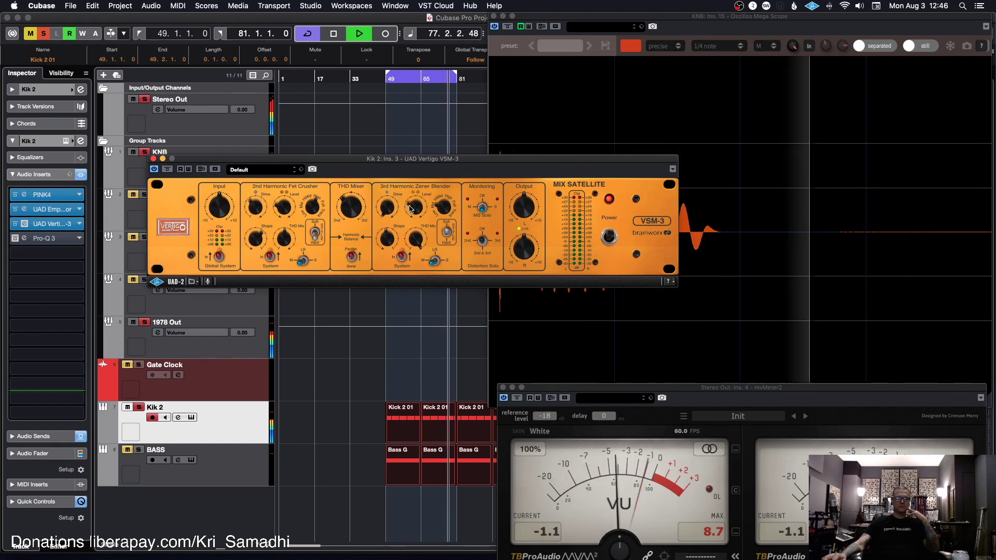
{"action": "left_click", "coordinate": [609, 237]}
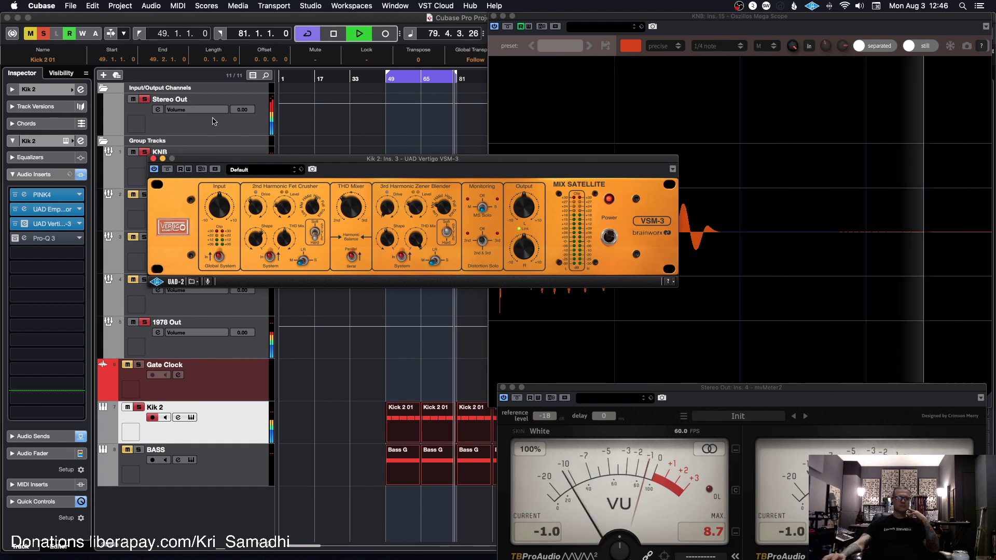
{"action": "left_click", "coordinate": [153, 158]}
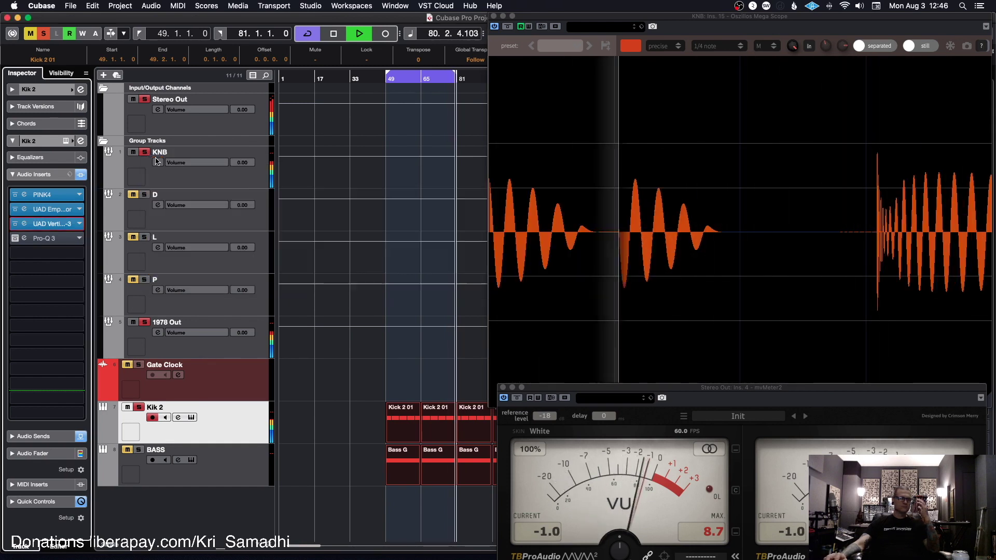
Activate and open Pro-Q 3 on Kik 2, sweep the gain of the bell near 242 Hz, and settle on a cut of about 5 dB.
{"action": "left_click", "coordinate": [40, 239]}
{"action": "left_click_drag", "start_coordinate": [391, 165], "coordinate": [416, 140]}
{"action": "left_click", "coordinate": [363, 277]}
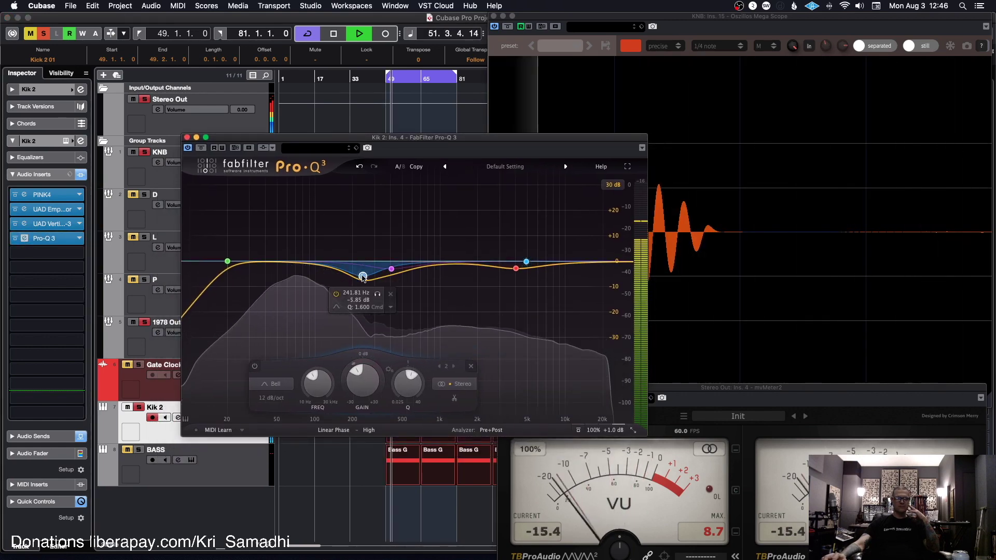
{"action": "left_click_drag", "start_coordinate": [363, 376], "coordinate": [369, 326]}
{"action": "mouse_move", "coordinate": [361, 236]}
{"action": "left_mouse_down"}
{"action": "mouse_move", "coordinate": [342, 236]}
{"action": "mouse_move", "coordinate": [372, 234]}
{"action": "mouse_move", "coordinate": [365, 234]}
{"action": "left_mouse_up"}
{"action": "scroll", "coordinate": [372, 384], "scroll_direction": "up", "scroll_amount": 6}
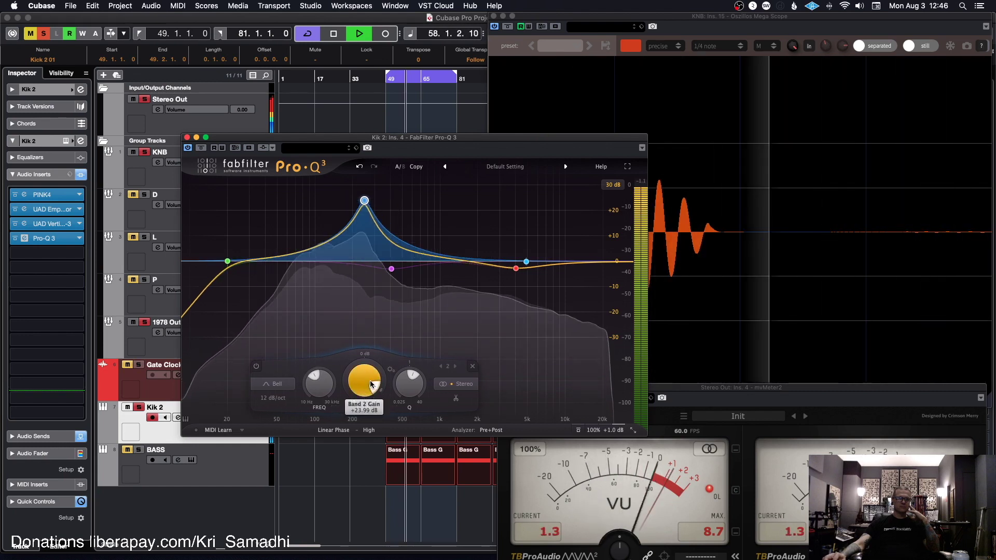
{"action": "scroll", "coordinate": [344, 376], "scroll_direction": "up", "scroll_amount": 2}
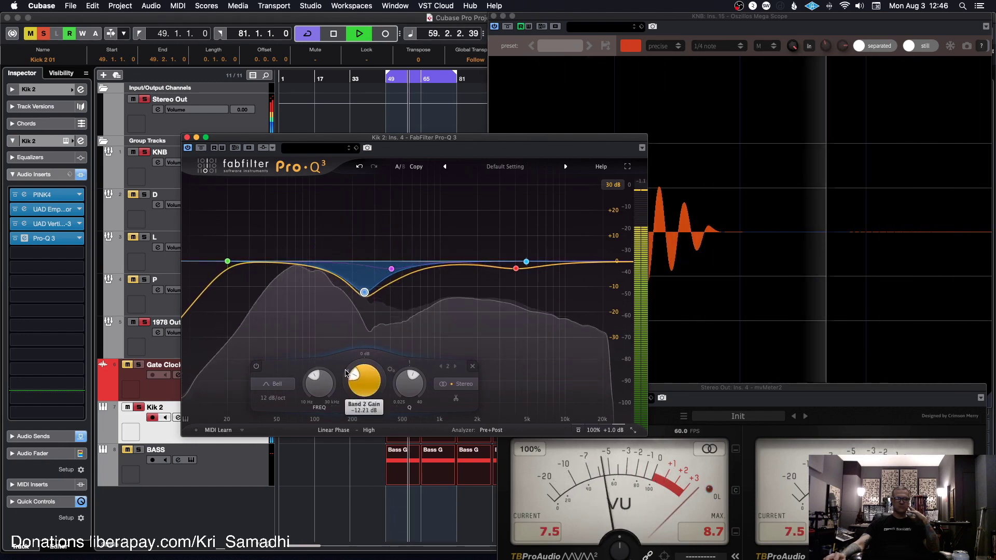
{"action": "scroll", "coordinate": [348, 369], "scroll_direction": "up", "scroll_amount": 3}
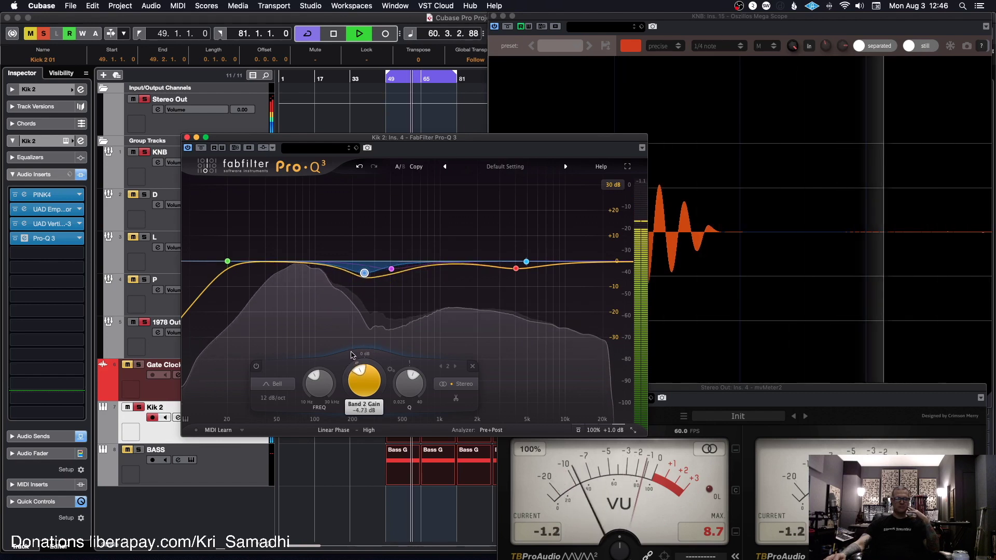
{"action": "scroll", "coordinate": [353, 353], "scroll_direction": "up", "scroll_amount": 3}
{"action": "scroll", "coordinate": [355, 351], "scroll_direction": "down", "scroll_amount": 2}
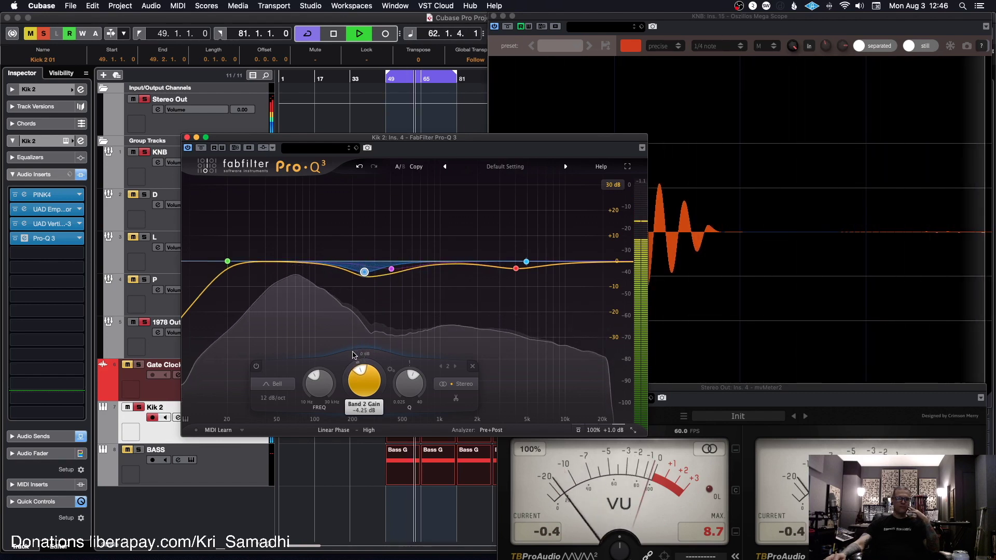
Audition Pro-Q 3's 407 Hz bell bypassed, re-enable it, and move it to about 474 Hz with −3.75 dB gain.
{"action": "left_click", "coordinate": [391, 269]}
{"action": "left_click", "coordinate": [364, 287]}
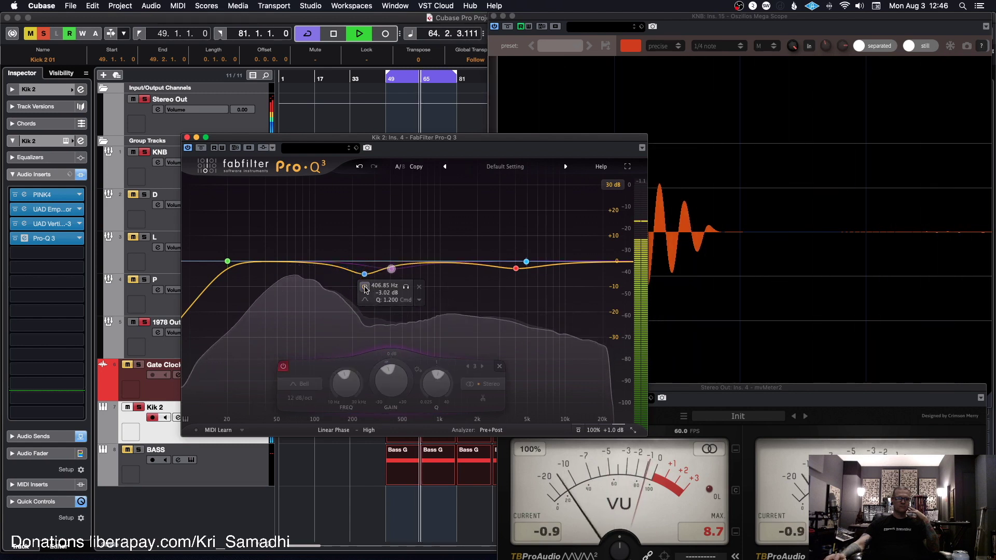
{"action": "mouse_move", "coordinate": [393, 264]}
{"action": "left_mouse_down"}
{"action": "mouse_move", "coordinate": [394, 248]}
{"action": "mouse_move", "coordinate": [412, 250]}
{"action": "mouse_move", "coordinate": [400, 272]}
{"action": "left_mouse_up"}
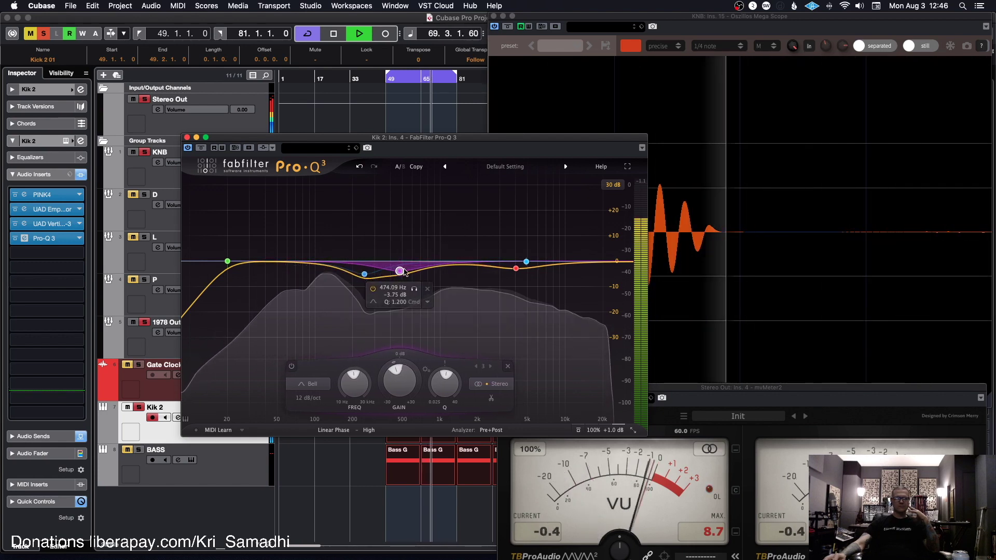
Audition the upper-mid bell near 1120 Hz, lower the high shelf to about −1.68 dB at 5081 Hz, and close Pro-Q 3.
{"action": "left_click_drag", "start_coordinate": [510, 269], "coordinate": [446, 255]}
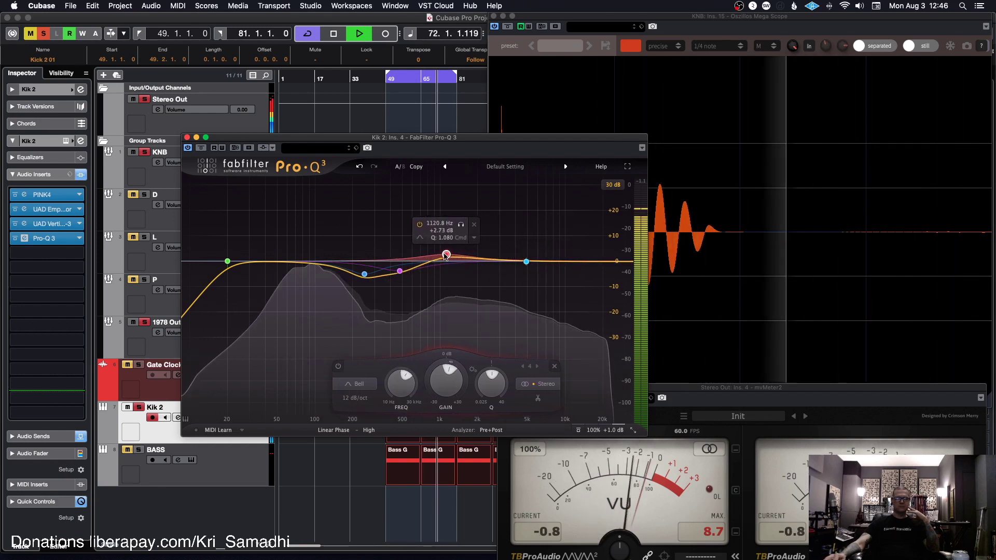
{"action": "mouse_move", "coordinate": [520, 253]}
{"action": "left_mouse_down"}
{"action": "mouse_move", "coordinate": [539, 251]}
{"action": "mouse_move", "coordinate": [469, 263]}
{"action": "mouse_move", "coordinate": [518, 270]}
{"action": "mouse_move", "coordinate": [529, 257]}
{"action": "mouse_move", "coordinate": [529, 267]}
{"action": "left_mouse_up"}
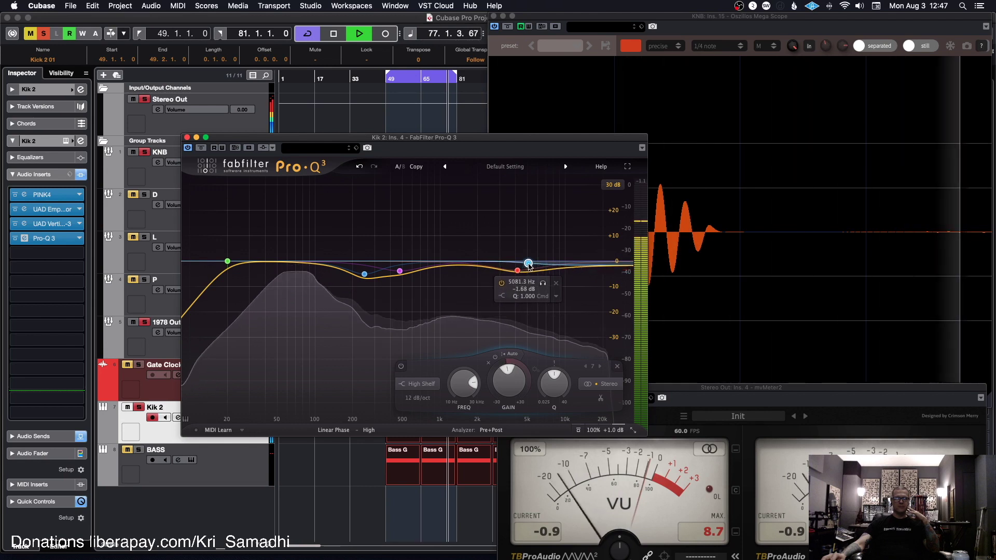
{"action": "left_click", "coordinate": [187, 137]}
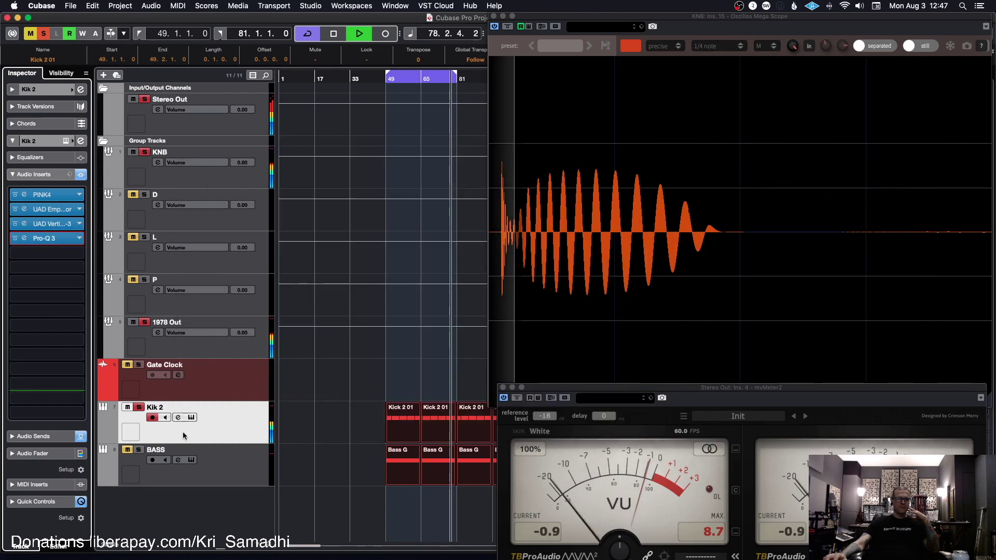
Select the BASS track, open its Groove Agent instrument, and move the window clear of the oscilloscope.
{"action": "left_click", "coordinate": [216, 463]}
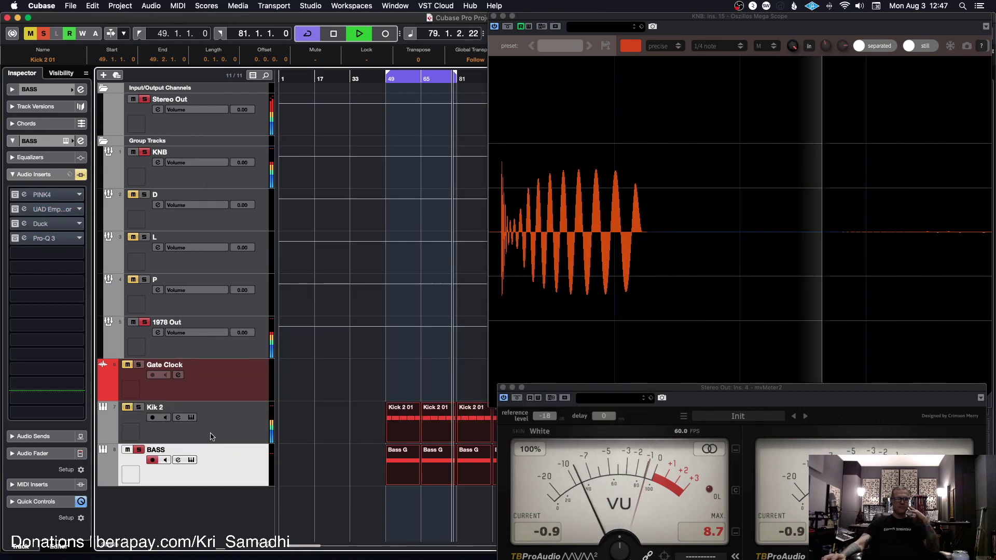
{"action": "left_click", "coordinate": [192, 461]}
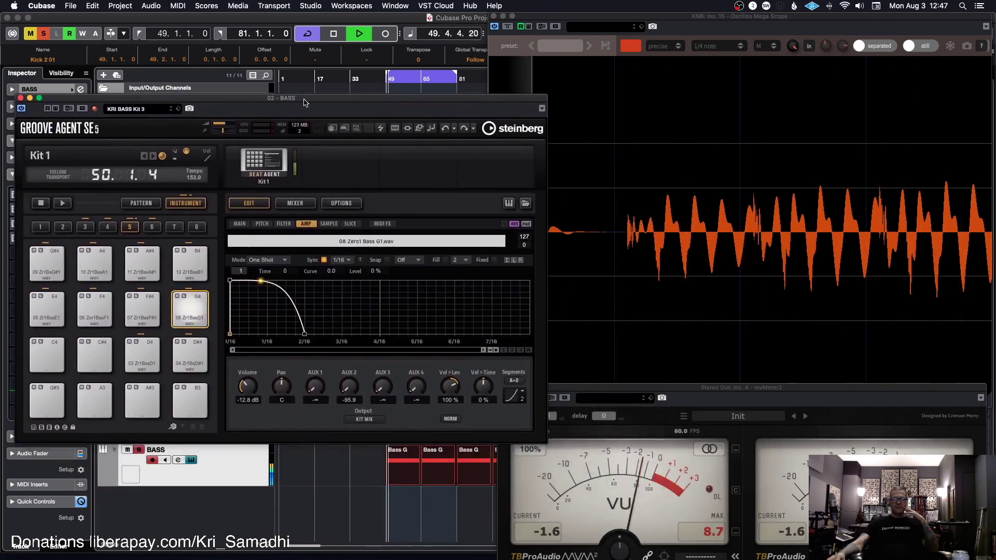
{"action": "left_click_drag", "start_coordinate": [305, 102], "coordinate": [376, 246]}
Close the Oszillos Mega Scope and reopen it from the KNB group's inserts.
{"action": "left_click", "coordinate": [493, 17]}
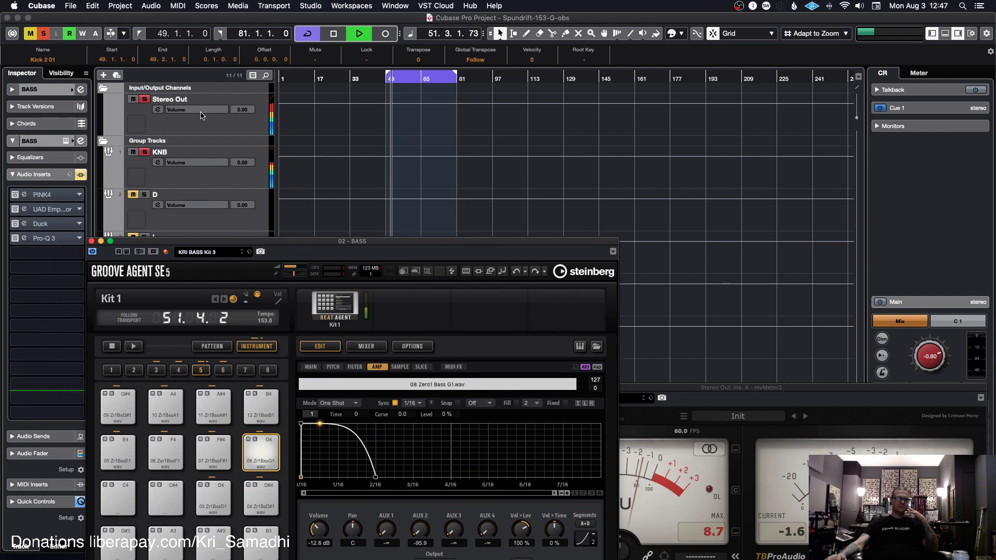
{"action": "left_click", "coordinate": [208, 174]}
{"action": "left_click", "coordinate": [49, 347]}
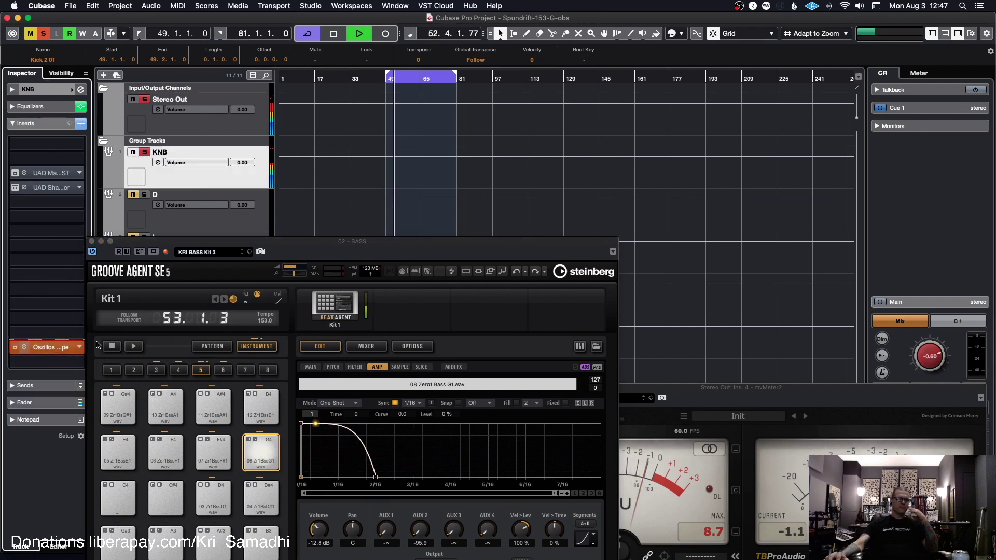
Shorten the selected G1 bass sample's amp envelope to a duration of 1/16 in Groove Agent and close the mvMeter2 window.
{"action": "left_click_drag", "start_coordinate": [335, 246], "coordinate": [465, 294]}
{"action": "left_click_drag", "start_coordinate": [505, 528], "coordinate": [471, 527]}
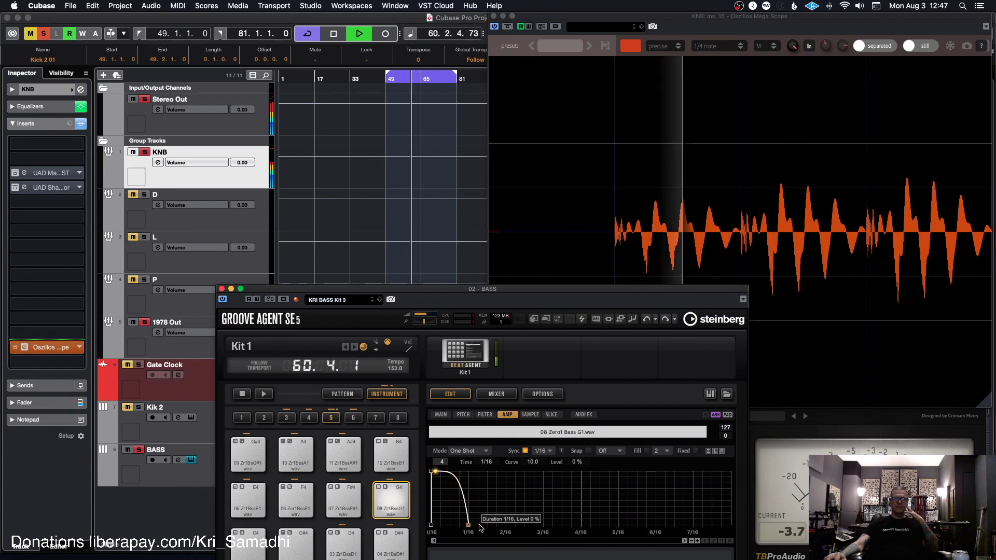
{"action": "left_click", "coordinate": [759, 417]}
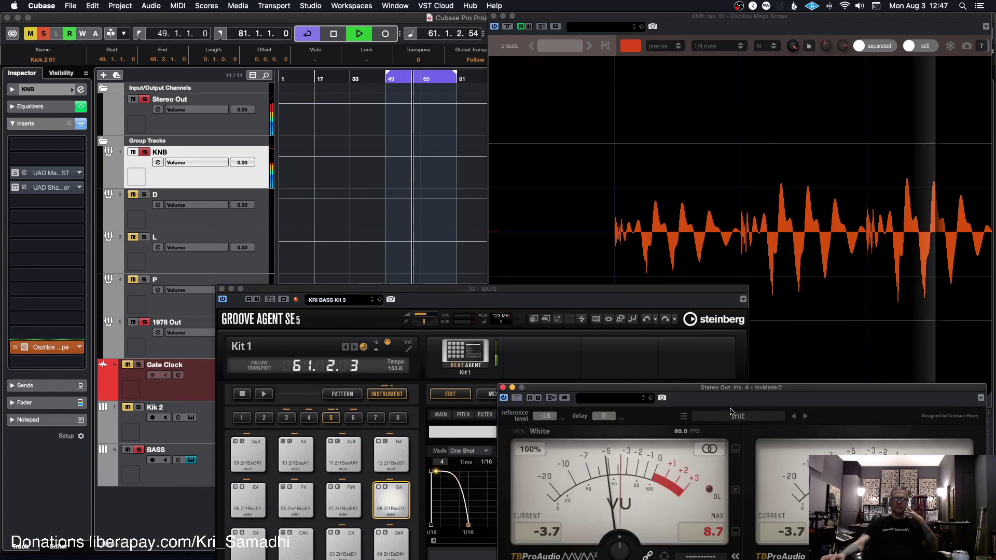
{"action": "left_click", "coordinate": [502, 388]}
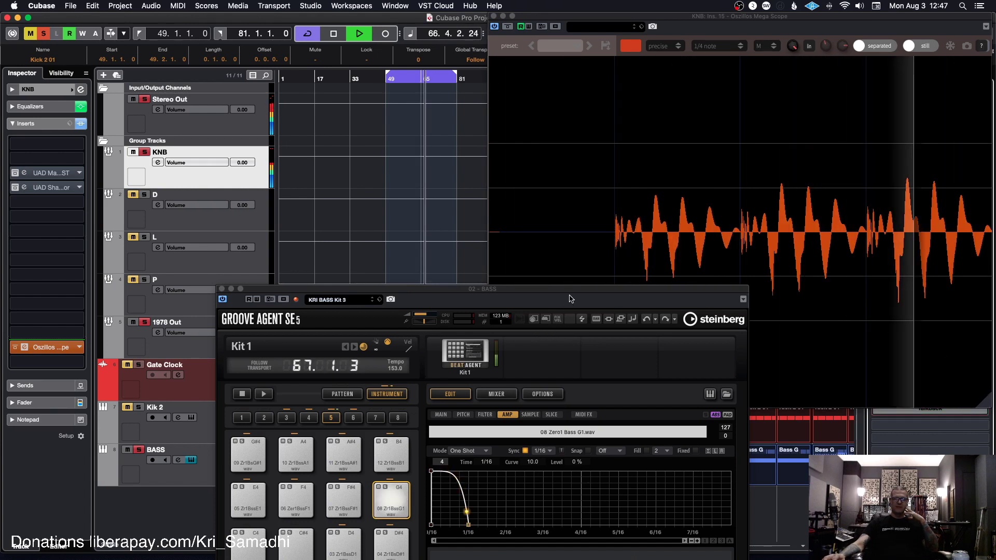
Select the BASS track and select all of its bass sample pads in Groove Agent.
{"action": "left_click_drag", "start_coordinate": [567, 292], "coordinate": [569, 287]}
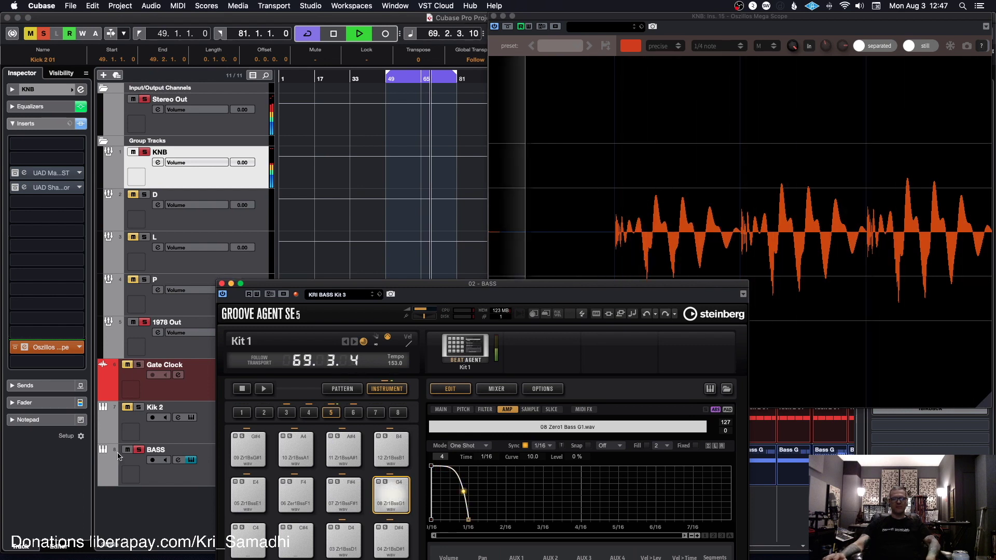
{"action": "left_click", "coordinate": [185, 484]}
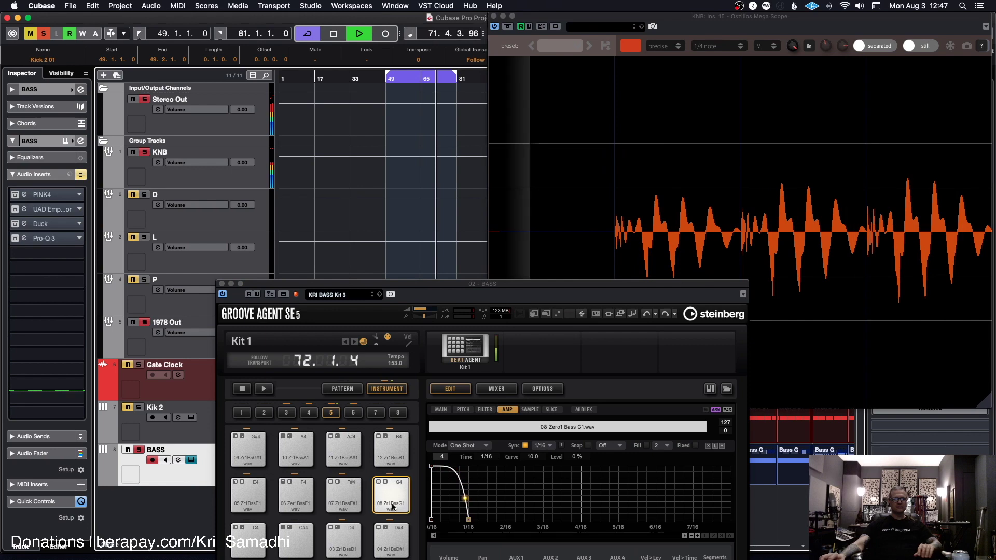
{"action": "left_click", "coordinate": [271, 438]}
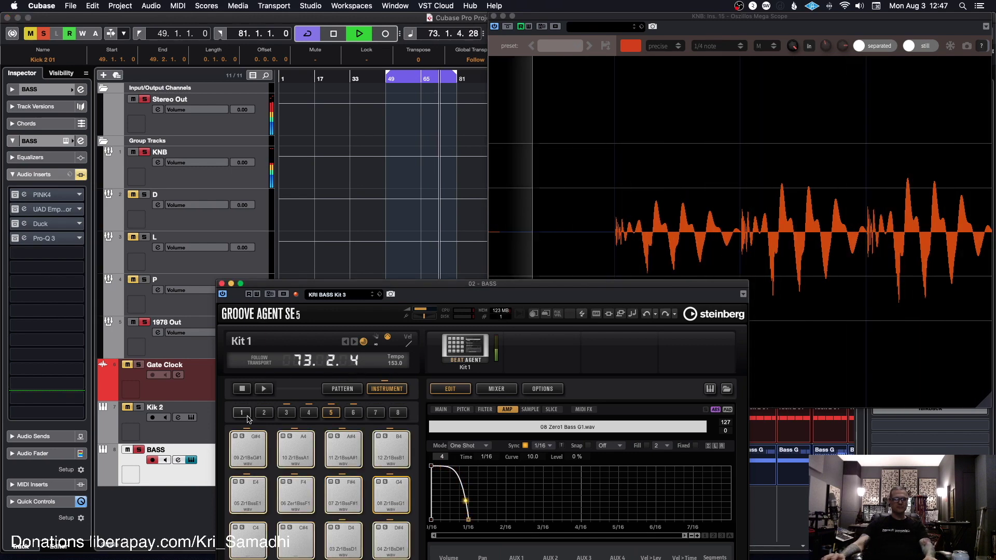
Open the first mvMeter2 from the Stereo Out inserts and move the Groove Agent window clear of the meter.
{"action": "left_click", "coordinate": [206, 131]}
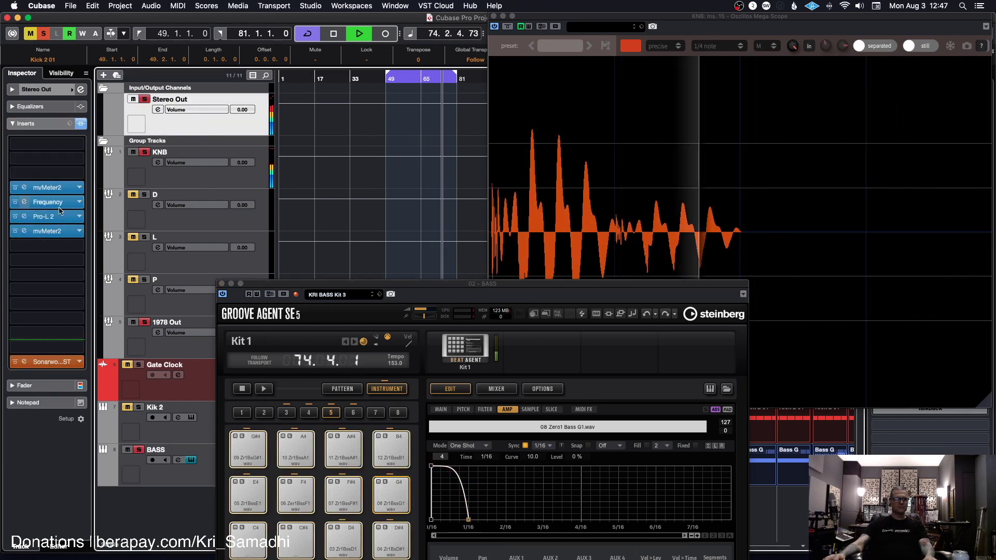
{"action": "left_click", "coordinate": [24, 188]}
{"action": "left_click_drag", "start_coordinate": [401, 284], "coordinate": [316, 220]}
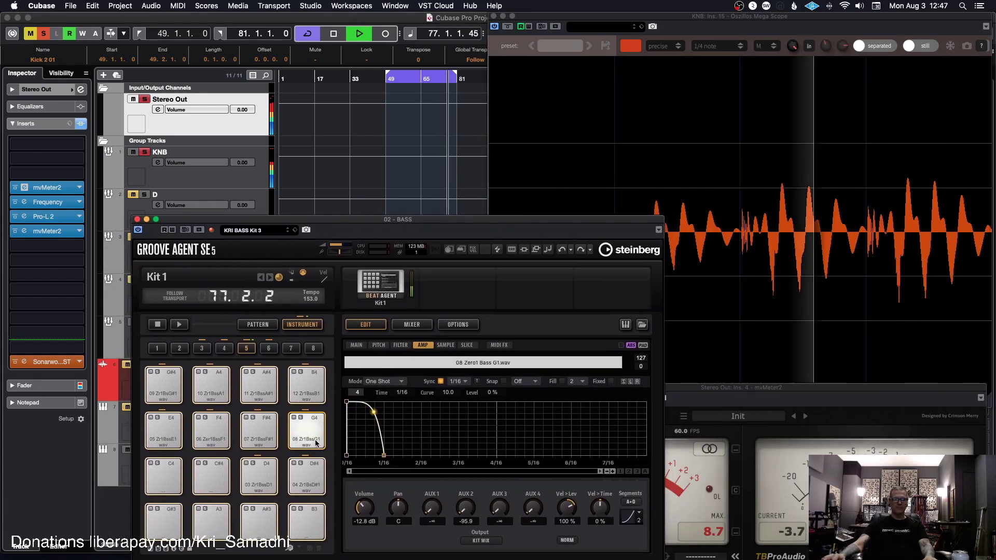
Raise the amp volume of the selected bass pads to −10.4 dB and close Groove Agent.
{"action": "left_click_drag", "start_coordinate": [366, 511], "coordinate": [365, 508]}
{"action": "scroll", "coordinate": [365, 507], "scroll_direction": "up", "scroll_amount": 3}
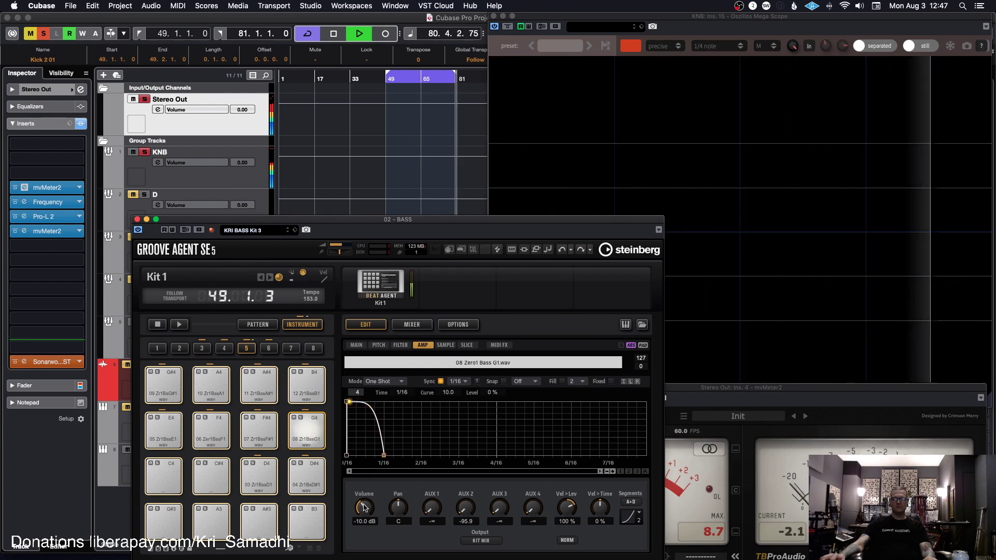
{"action": "scroll", "coordinate": [365, 508], "scroll_direction": "up", "scroll_amount": 3}
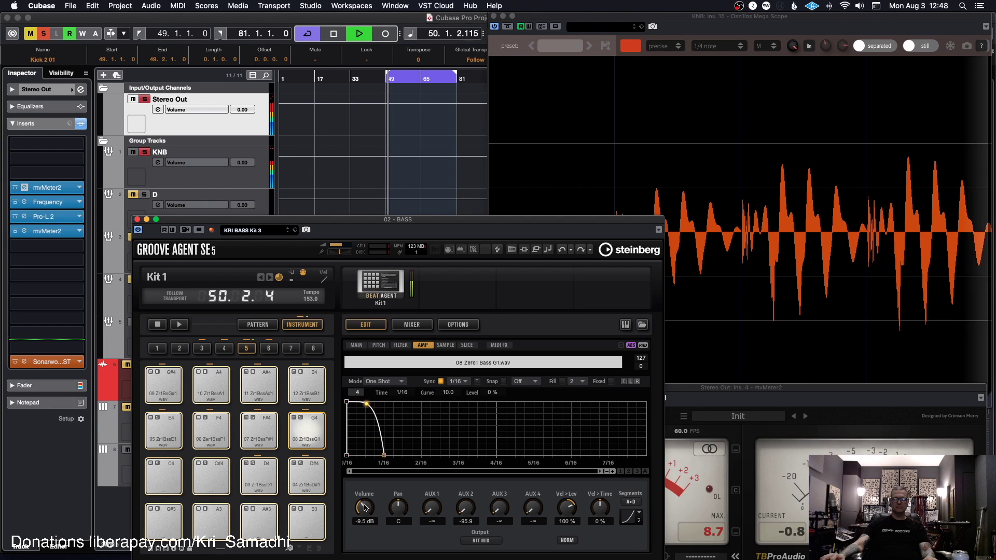
{"action": "scroll", "coordinate": [366, 507], "scroll_direction": "down", "scroll_amount": 4}
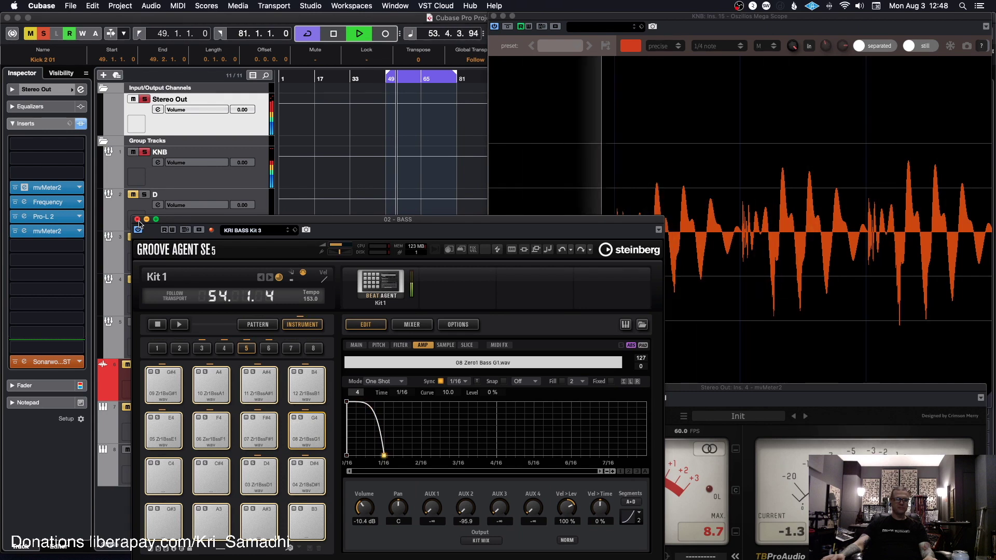
{"action": "left_click_drag", "start_coordinate": [335, 223], "coordinate": [368, 216]}
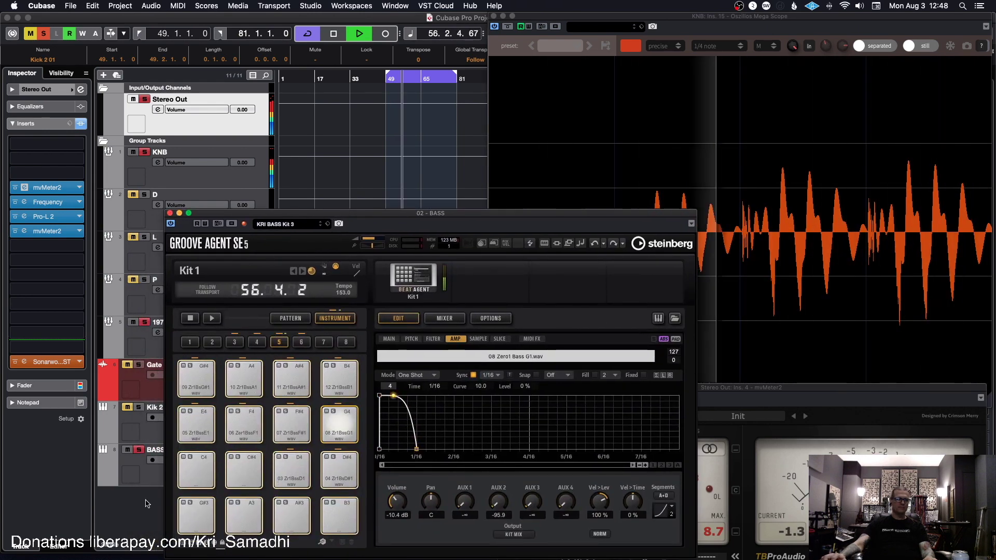
{"action": "left_click", "coordinate": [171, 213]}
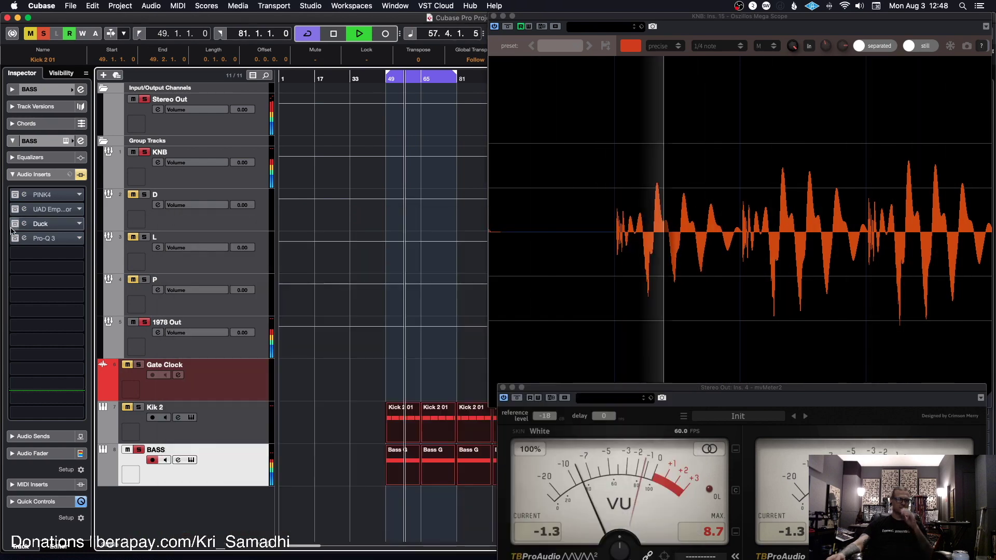
Activate and open the PINK4 insert on the BASS track and lower its output level slightly.
{"action": "left_click", "coordinate": [43, 195]}
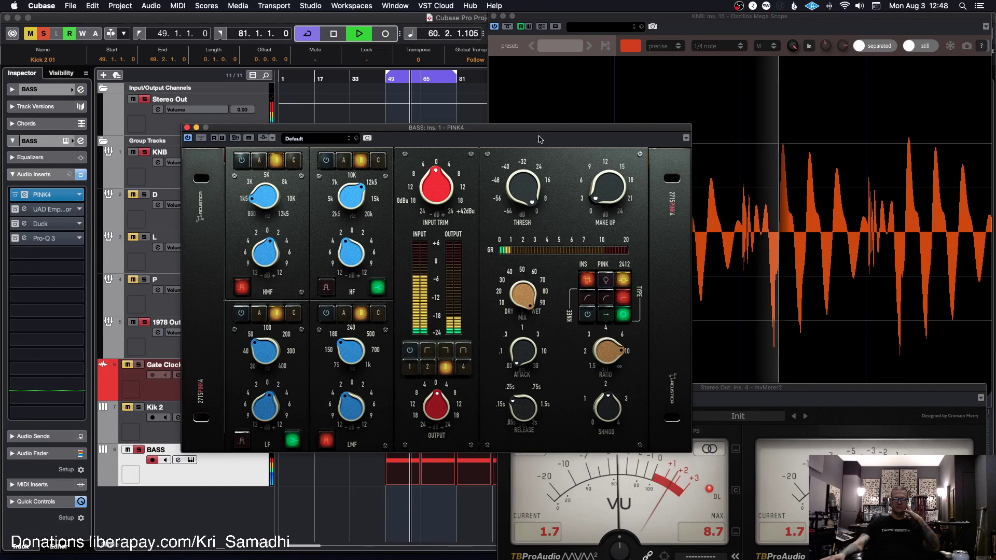
{"action": "left_click_drag", "start_coordinate": [516, 188], "coordinate": [512, 168]}
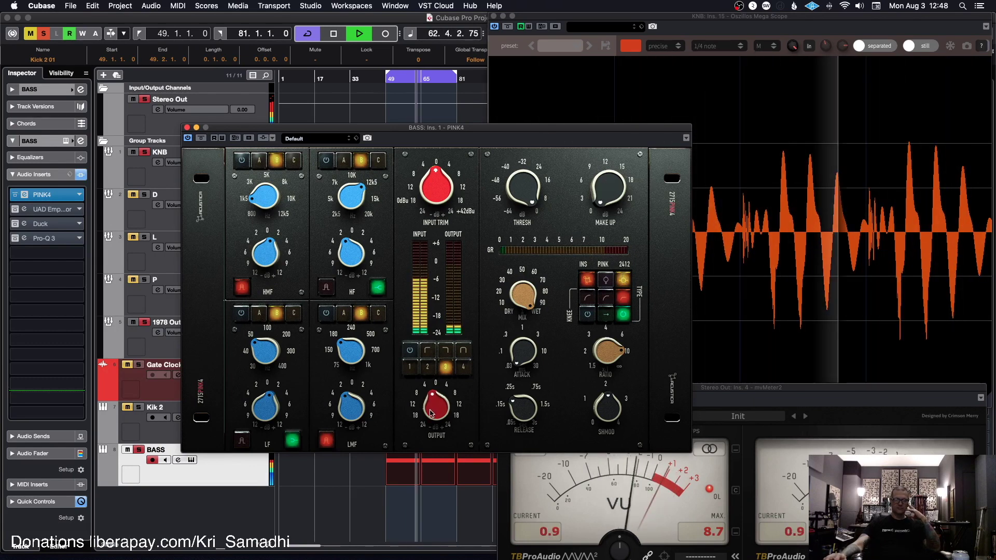
{"action": "left_click_drag", "start_coordinate": [431, 406], "coordinate": [430, 413]}
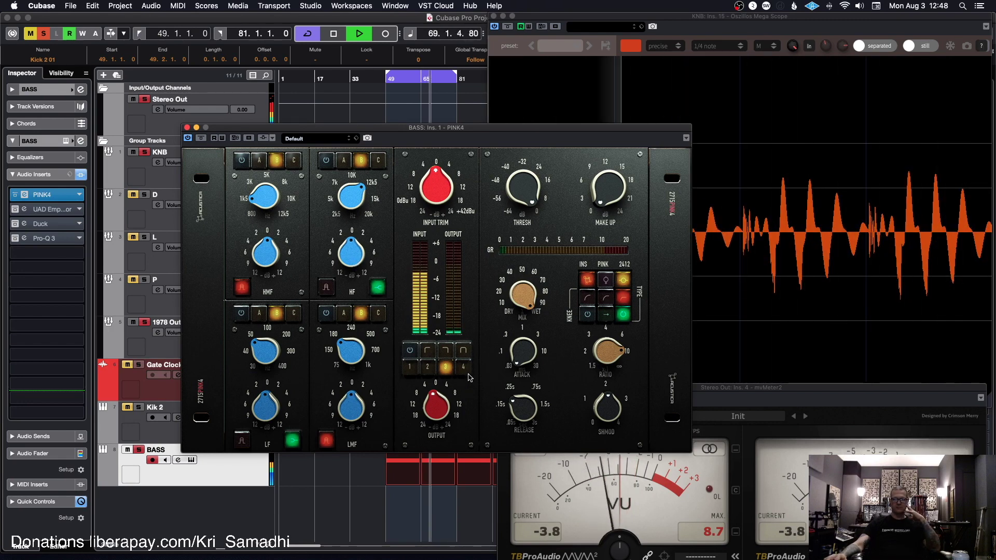
Switch PINK4 to preamp 2 with the high-pass filter engaged and close the plug-in.
{"action": "left_click", "coordinate": [427, 350]}
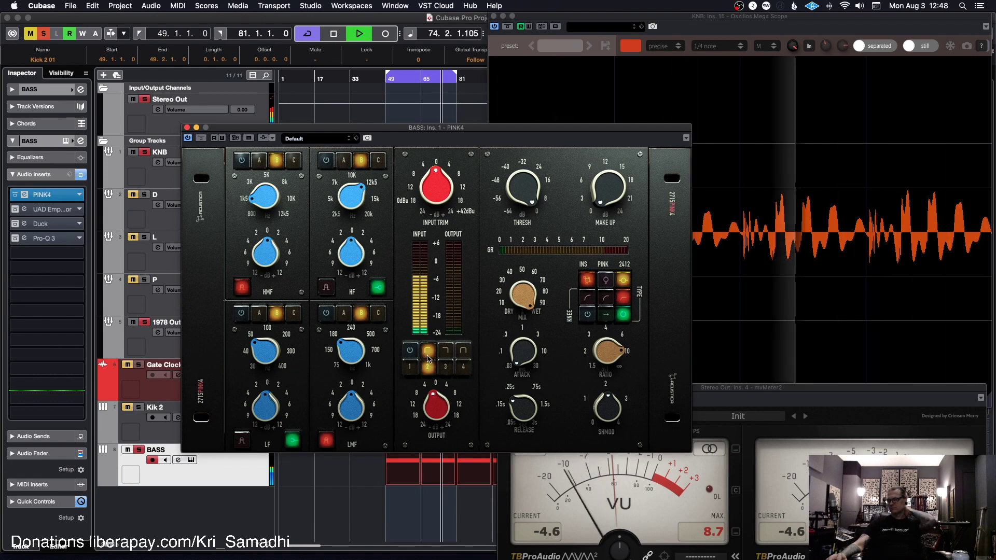
{"action": "left_click", "coordinate": [427, 351]}
{"action": "left_click", "coordinate": [428, 351]}
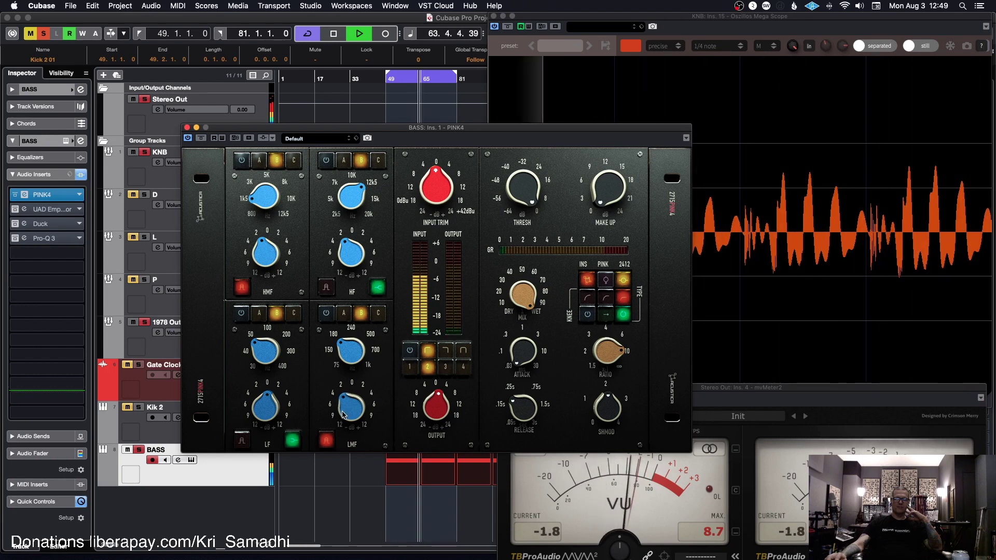
{"action": "left_click", "coordinate": [187, 127]}
Activate and open the UAD Distressor on the BASS track and compare the sound with its power off and on.
{"action": "left_click", "coordinate": [47, 209]}
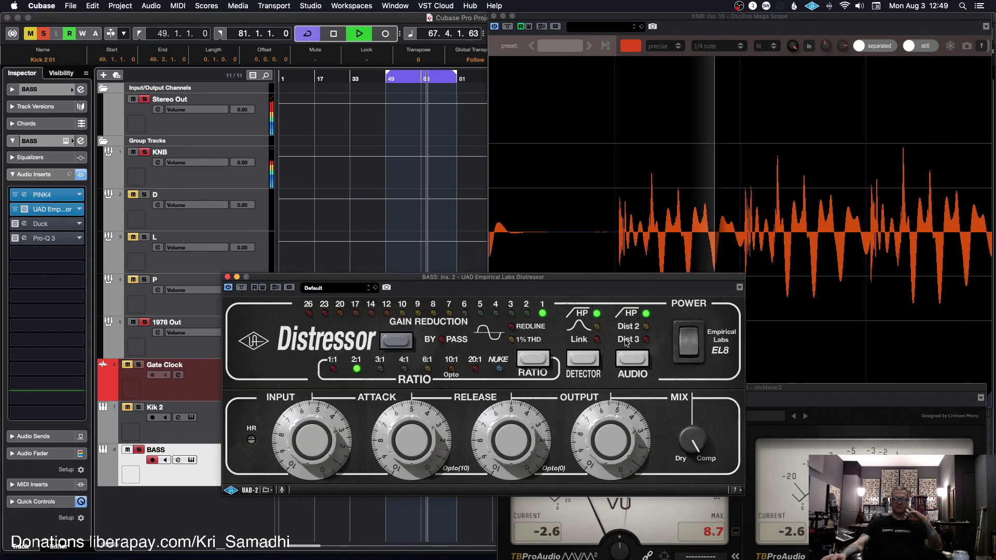
{"action": "left_click", "coordinate": [689, 341]}
{"action": "left_click", "coordinate": [688, 341]}
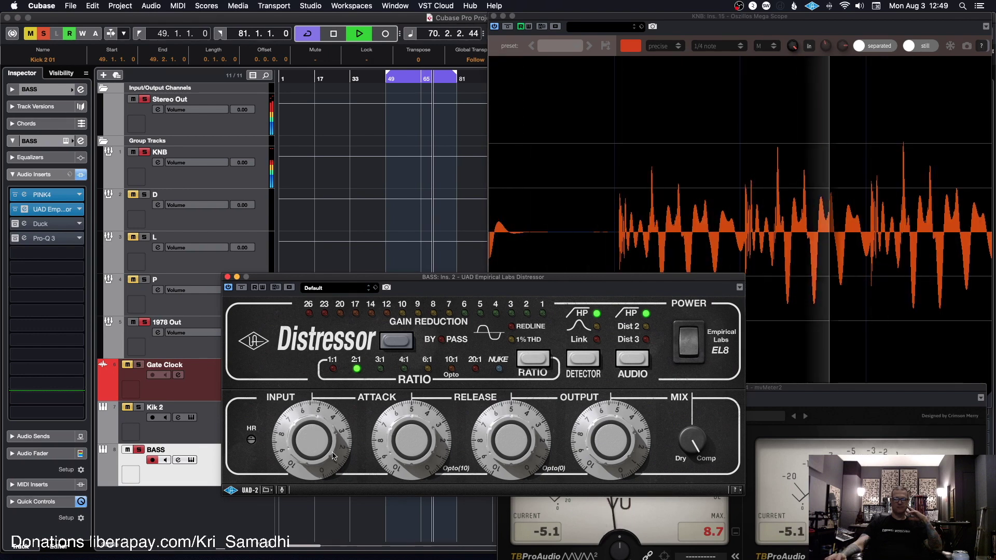
Audition the Distressor's Dist 2 and Dist 3 audio modes and return to HP only.
{"action": "left_click", "coordinate": [633, 359]}
{"action": "left_click", "coordinate": [633, 359]}
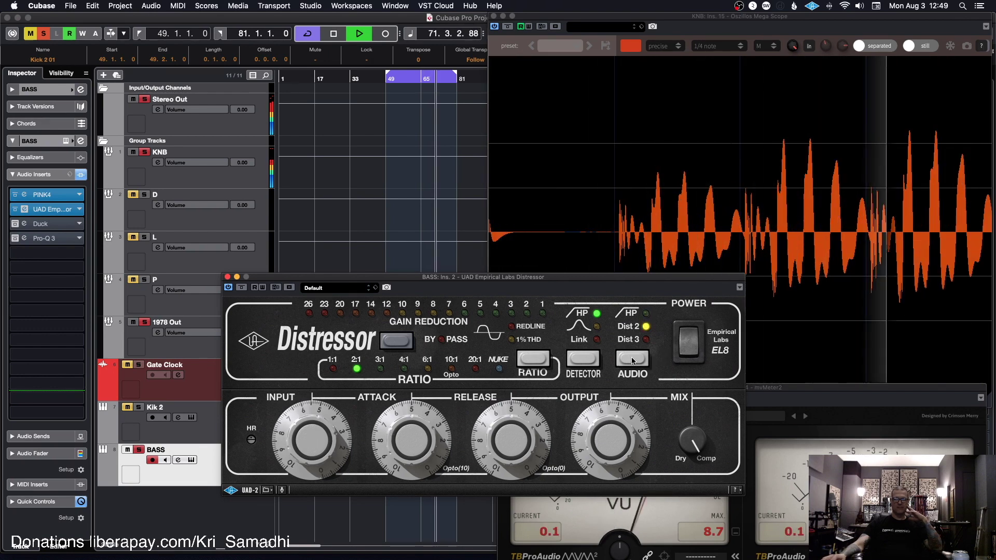
{"action": "left_click", "coordinate": [632, 359]}
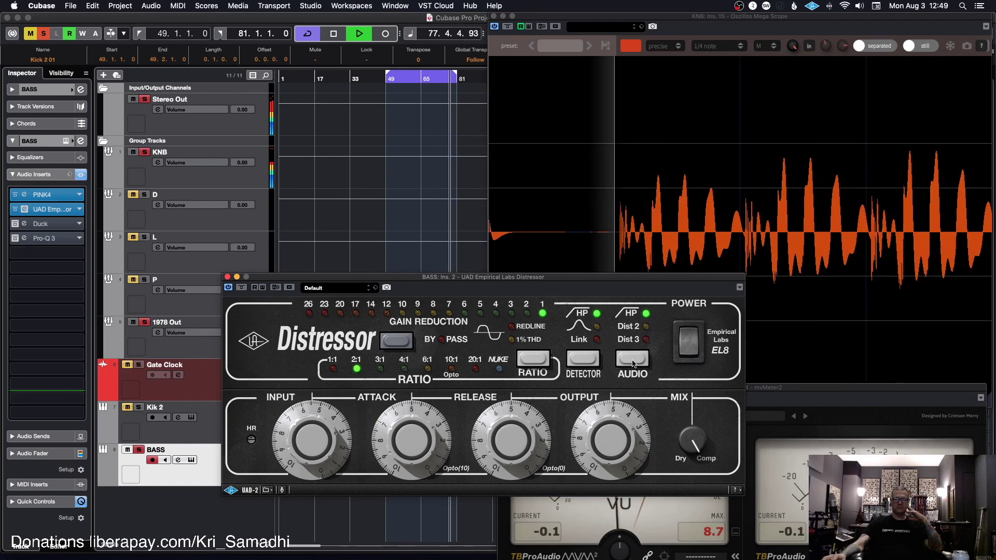
{"action": "left_click", "coordinate": [633, 363]}
Audition the Distressor's detector modes, including the mid emphasis and Link, and return to HP only.
{"action": "left_click", "coordinate": [598, 363]}
{"action": "left_click", "coordinate": [591, 363]}
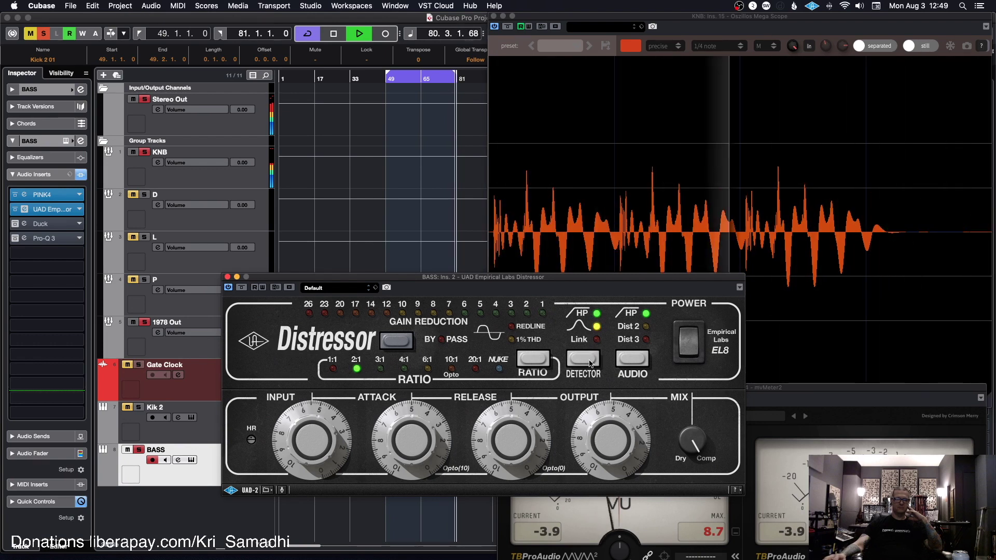
{"action": "left_click", "coordinate": [590, 363]}
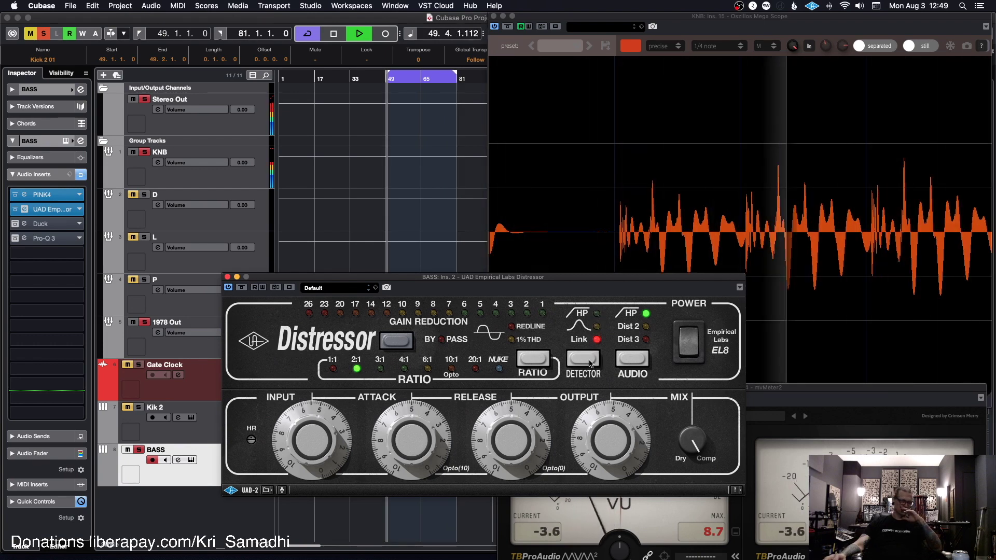
{"action": "left_click", "coordinate": [591, 363]}
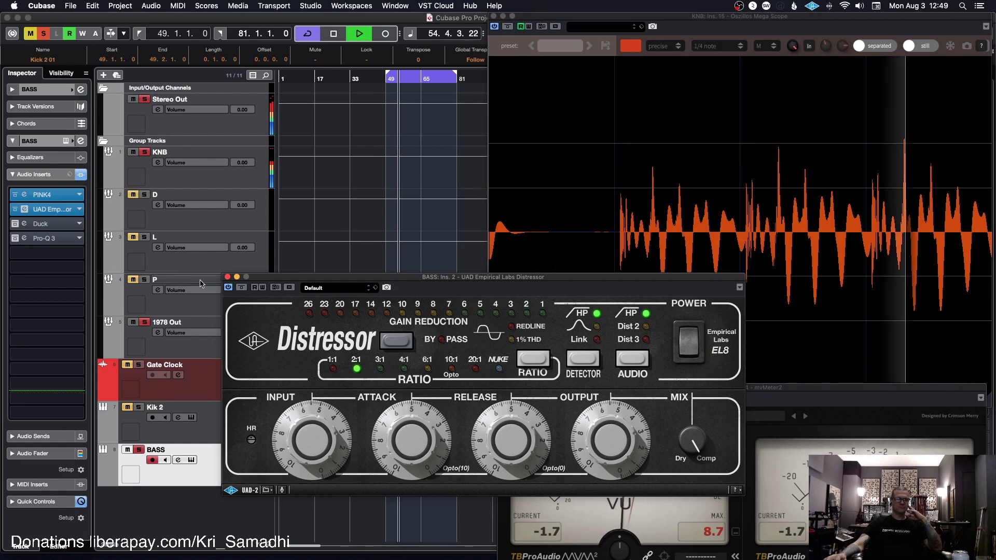
Close the Distressor, move Pro-Q 3 ahead of Duck in the BASS inserts, and open it activated.
{"action": "left_click", "coordinate": [227, 278]}
{"action": "left_click_drag", "start_coordinate": [36, 232], "coordinate": [48, 225]}
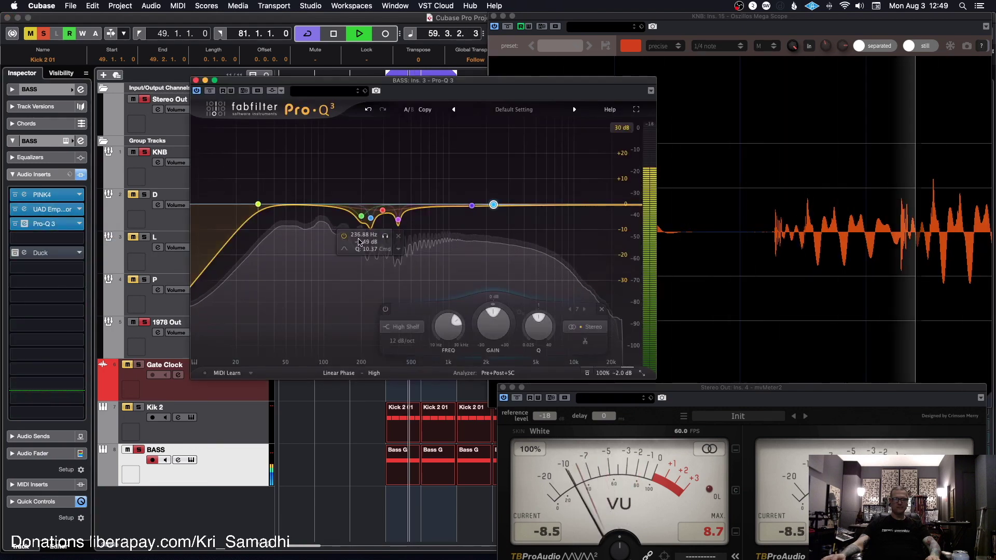
Sweep the green low-mid bell in Pro-Q 3 and set it to −5.95 dB at 202.55 Hz.
{"action": "left_click", "coordinate": [362, 215]}
{"action": "left_click_drag", "start_coordinate": [360, 319], "coordinate": [410, 228]}
{"action": "left_click_drag", "start_coordinate": [306, 315], "coordinate": [348, 384]}
{"action": "mouse_move", "coordinate": [368, 240]}
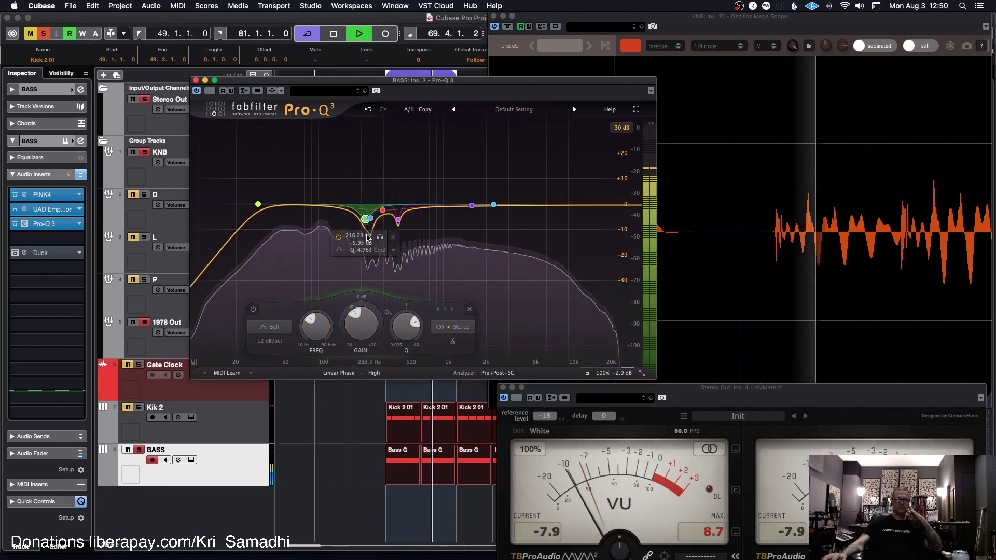
{"action": "left_click_drag", "start_coordinate": [320, 324], "coordinate": [302, 350]}
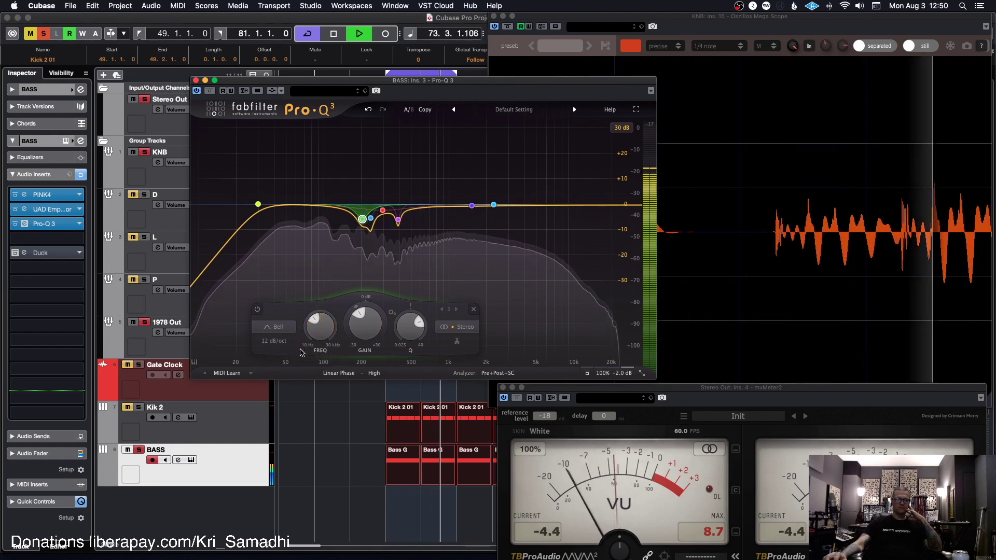
Bypass the Pro-Q 3 bells at 236.68 Hz, 295.99 Hz and about 400 Hz.
{"action": "left_click", "coordinate": [371, 219]}
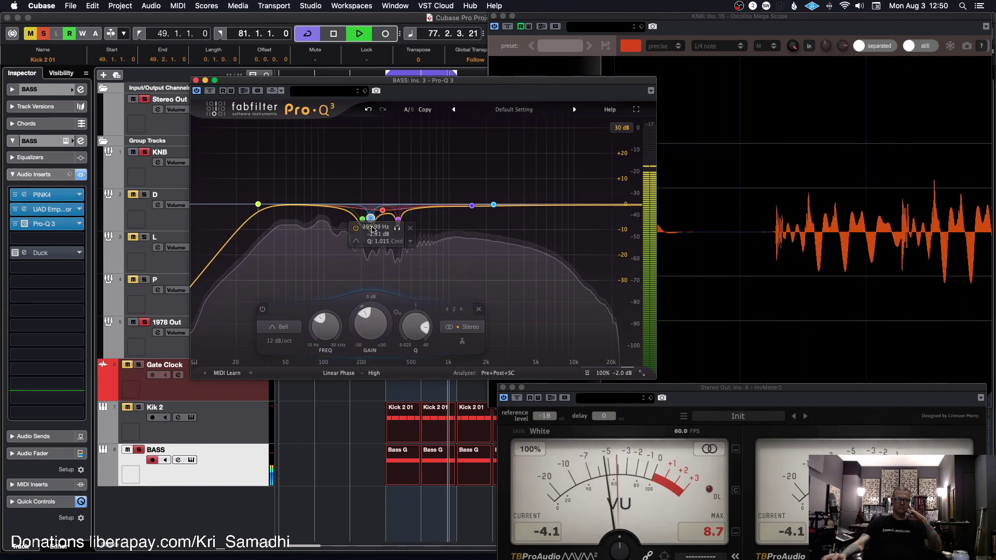
{"action": "left_click", "coordinate": [399, 220]}
{"action": "left_click", "coordinate": [373, 238]}
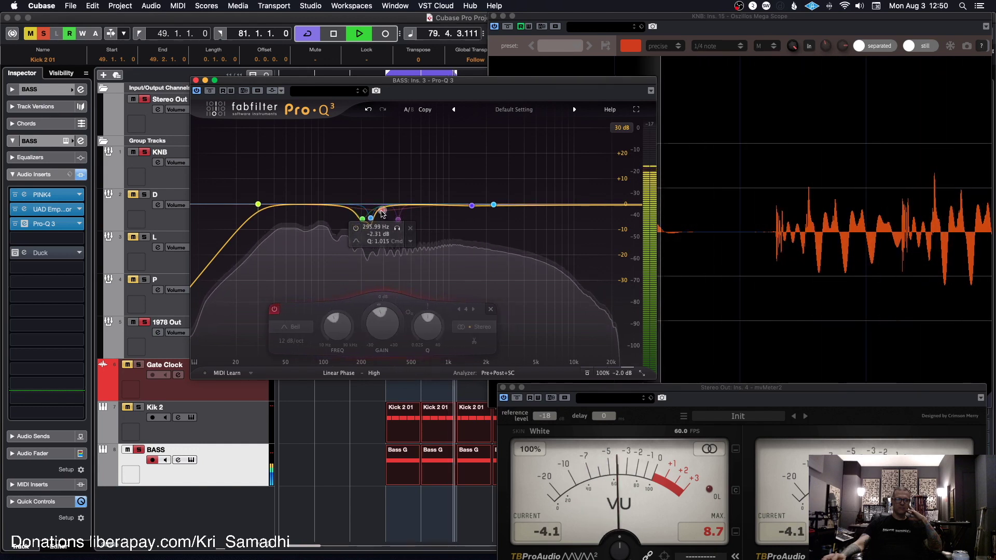
{"action": "left_click", "coordinate": [382, 228]}
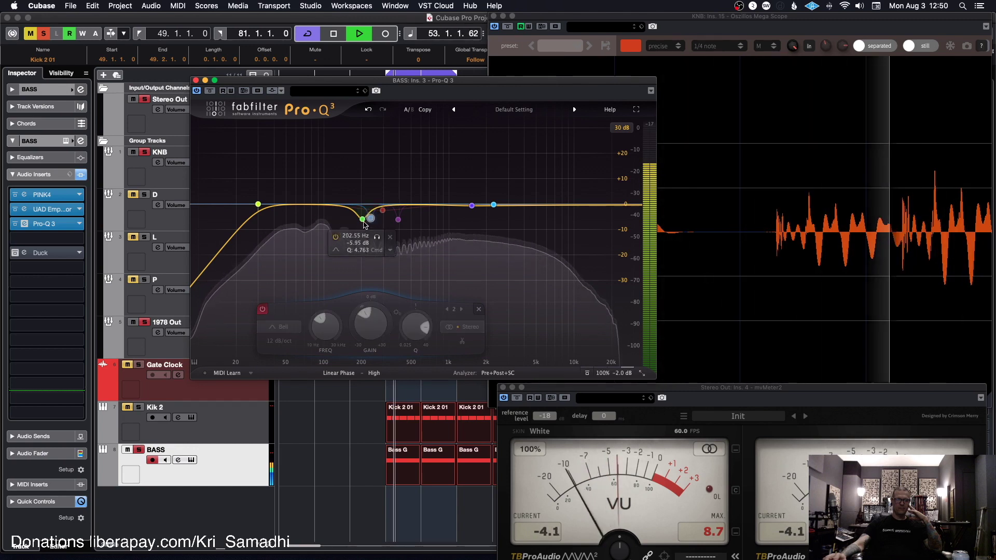
Boost the green bell to find the resonance near 200 Hz, narrow it, and cut it to about −7 dB.
{"action": "left_click_drag", "start_coordinate": [362, 228], "coordinate": [362, 226]}
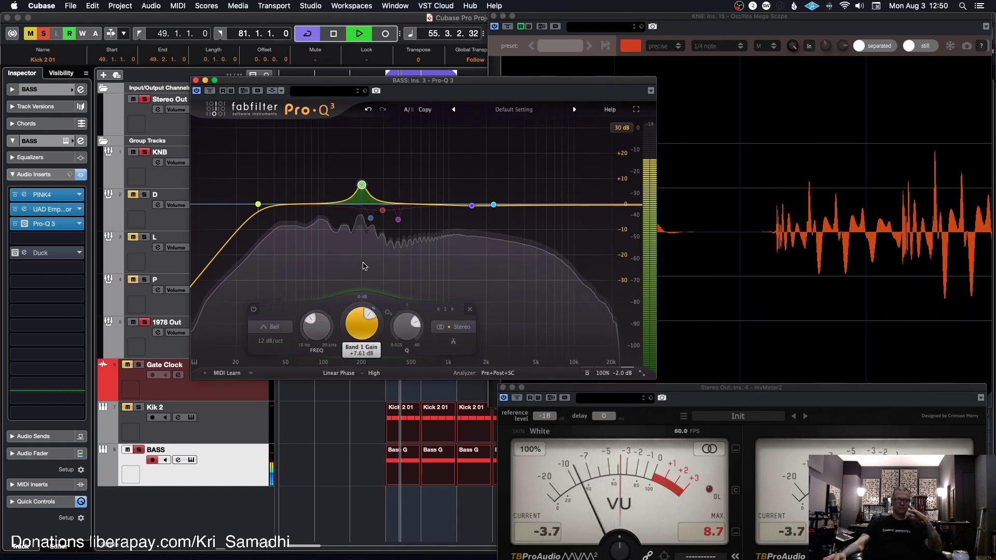
{"action": "left_click_drag", "start_coordinate": [319, 312], "coordinate": [315, 327]}
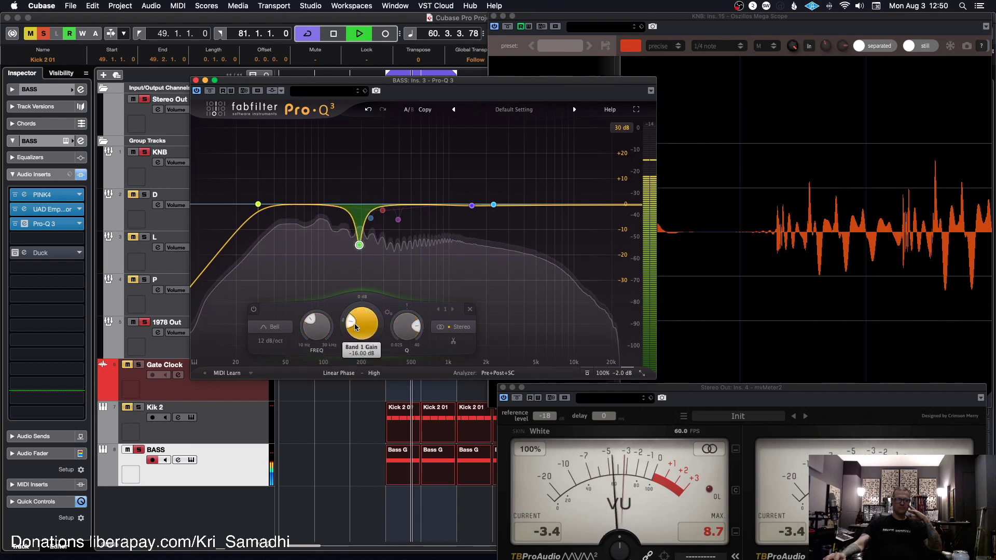
{"action": "left_click_drag", "start_coordinate": [354, 322], "coordinate": [356, 317]}
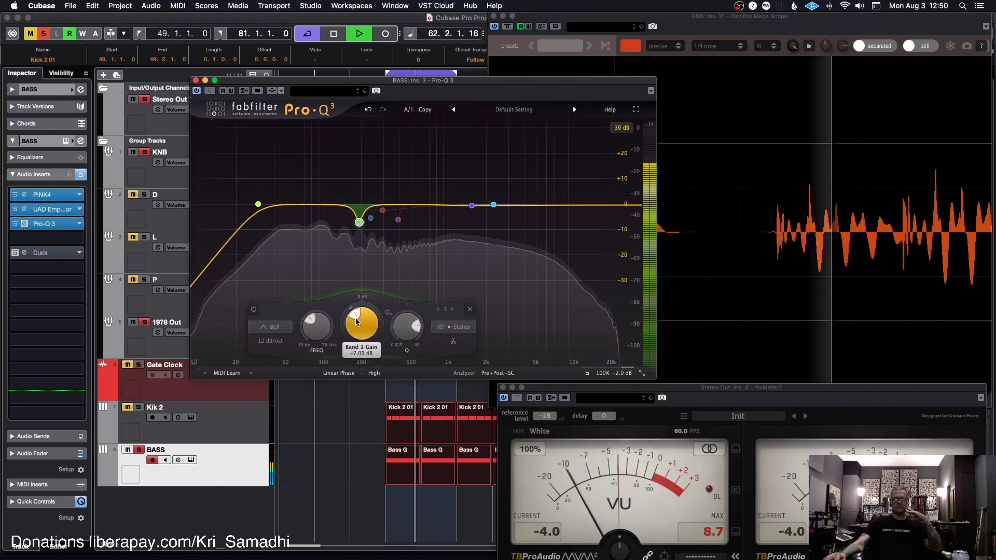
Re-enable the blue Pro-Q 3 bell, boost and sweep it to find a resonance, and cut −8.30 dB at 308.24 Hz.
{"action": "left_click", "coordinate": [371, 220]}
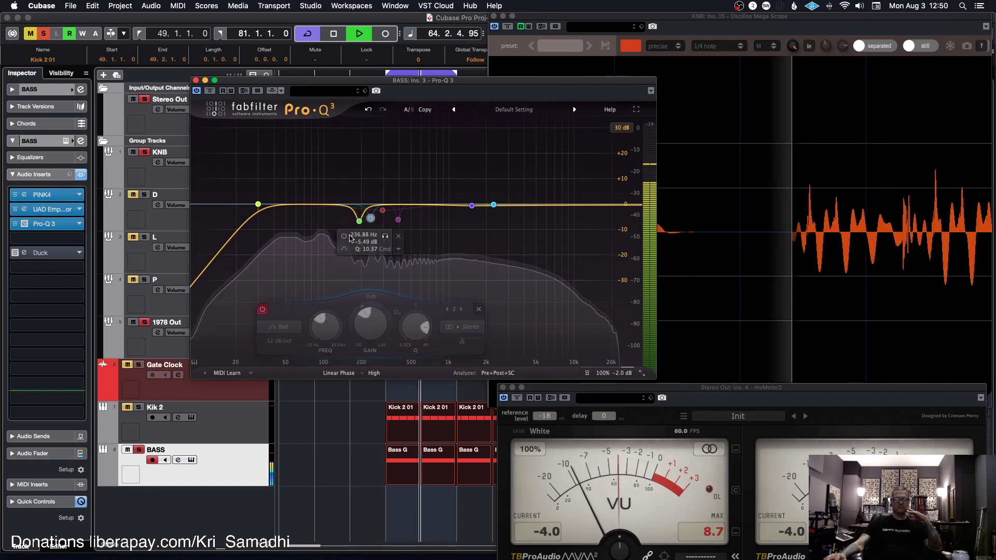
{"action": "left_click_drag", "start_coordinate": [369, 319], "coordinate": [372, 306]}
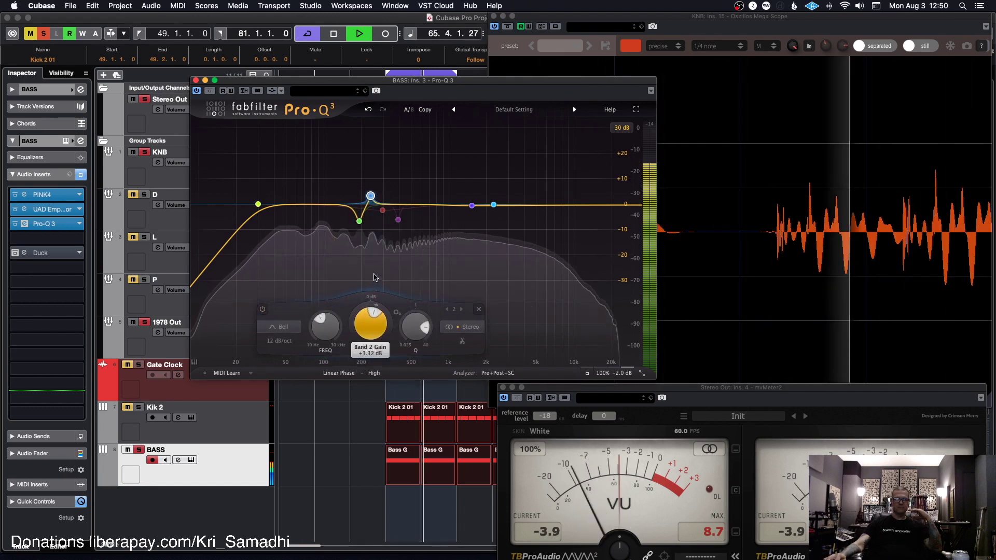
{"action": "left_click_drag", "start_coordinate": [331, 321], "coordinate": [321, 341]}
{"action": "scroll", "coordinate": [326, 327], "scroll_direction": "down", "scroll_amount": 1}
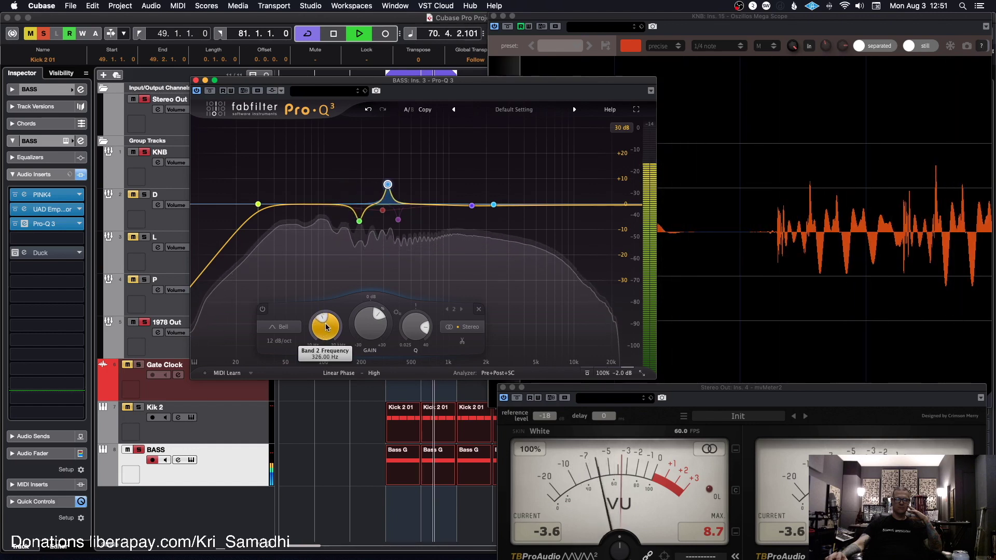
{"action": "scroll", "coordinate": [323, 332], "scroll_direction": "down", "scroll_amount": 3}
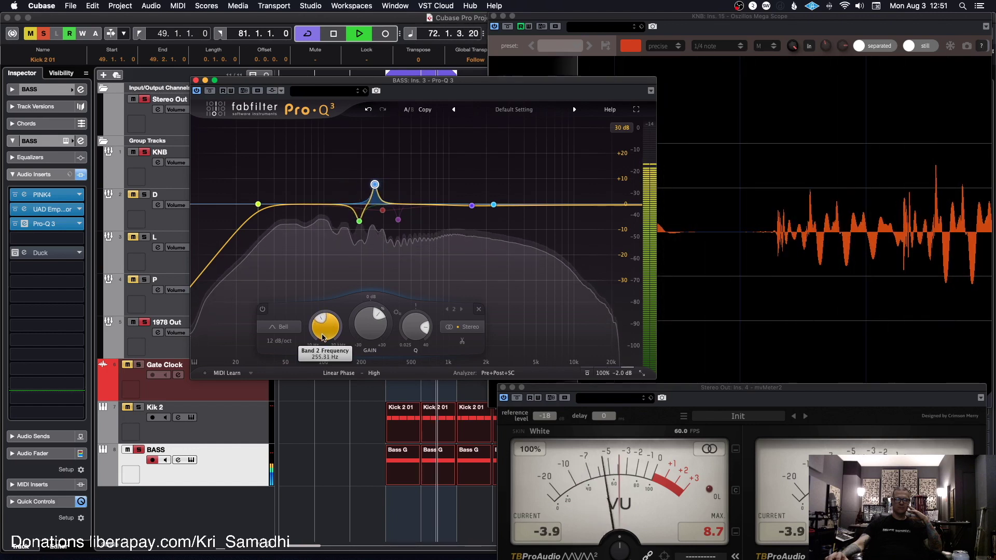
{"action": "scroll", "coordinate": [326, 332], "scroll_direction": "down", "scroll_amount": 3}
{"action": "scroll", "coordinate": [325, 335], "scroll_direction": "up", "scroll_amount": 4}
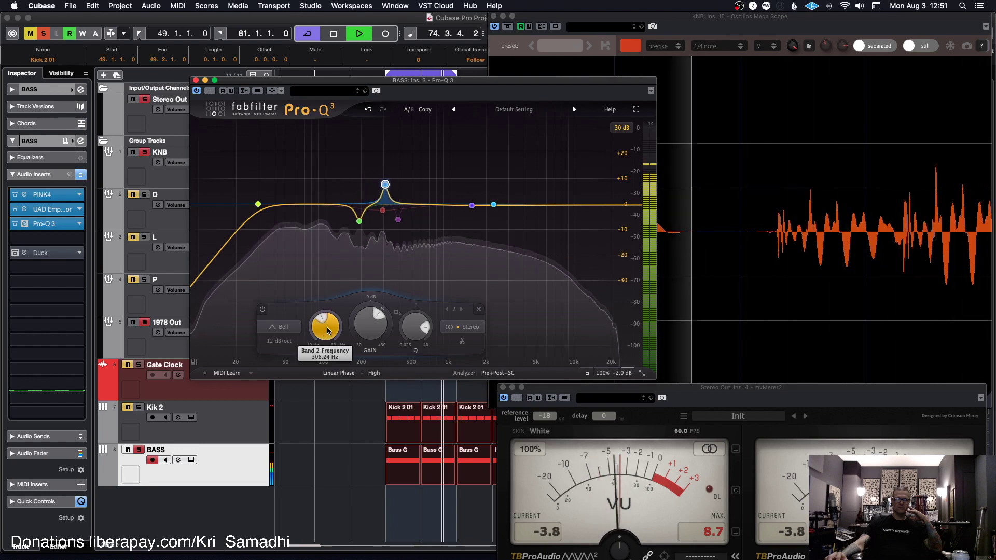
{"action": "scroll", "coordinate": [363, 337], "scroll_direction": "down", "scroll_amount": 4}
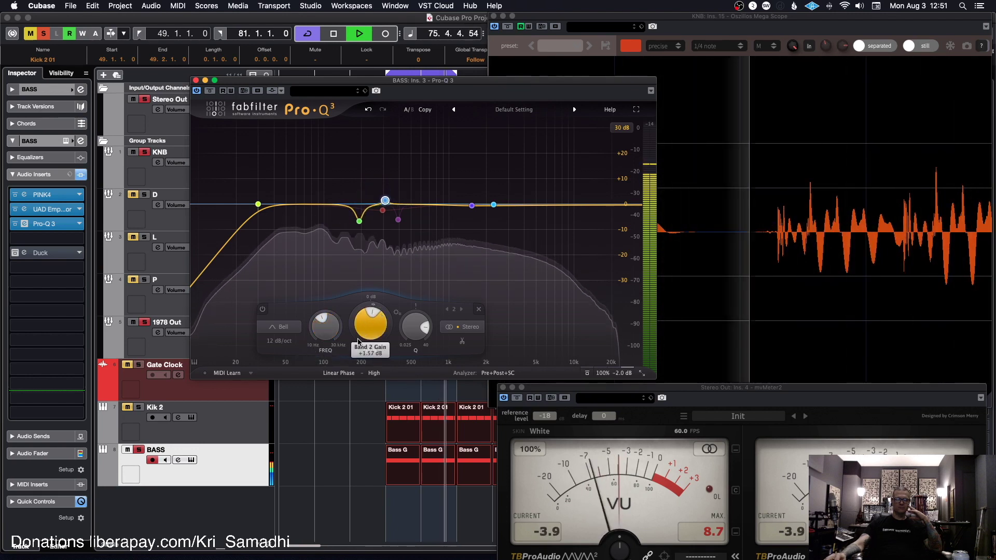
Re-enable the purple bell, boost it to find the resonance near 400 Hz, and cut it to −7.16 dB.
{"action": "mouse_move", "coordinate": [402, 252]}
{"action": "mouse_move", "coordinate": [400, 225]}
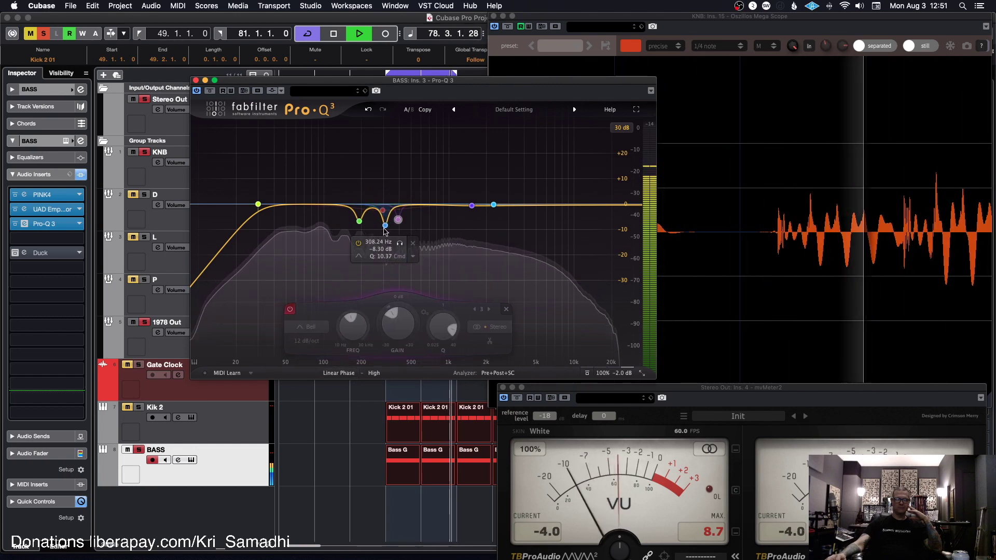
{"action": "left_click_drag", "start_coordinate": [398, 325], "coordinate": [419, 274]}
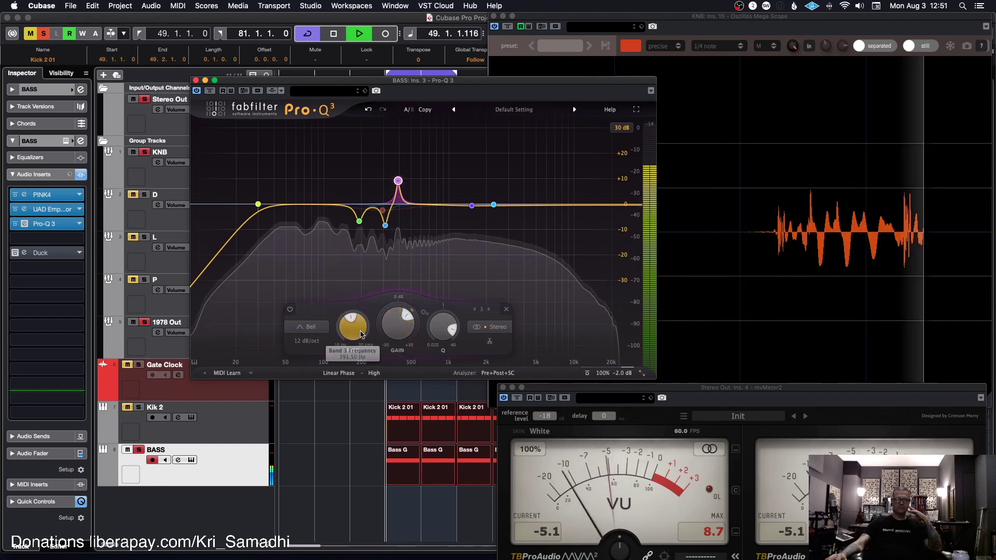
{"action": "left_click_drag", "start_coordinate": [357, 327], "coordinate": [379, 369]}
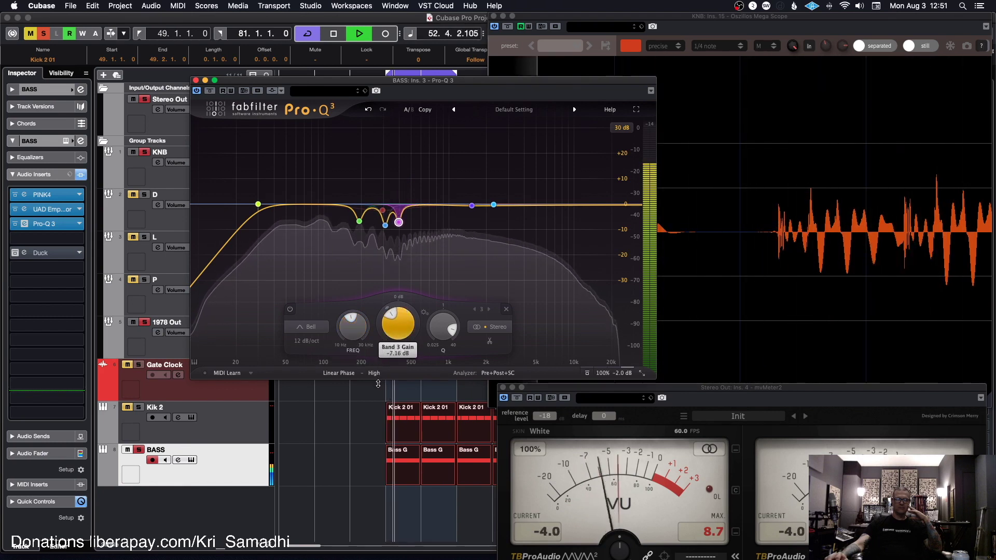
Re-enable the red bell at −1.30 dB and cut the violet bell just above 1 kHz slightly.
{"action": "left_click", "coordinate": [383, 213]}
{"action": "mouse_move", "coordinate": [390, 317]}
{"action": "left_mouse_down"}
{"action": "mouse_move", "coordinate": [393, 295]}
{"action": "mouse_move", "coordinate": [379, 334]}
{"action": "left_mouse_up"}
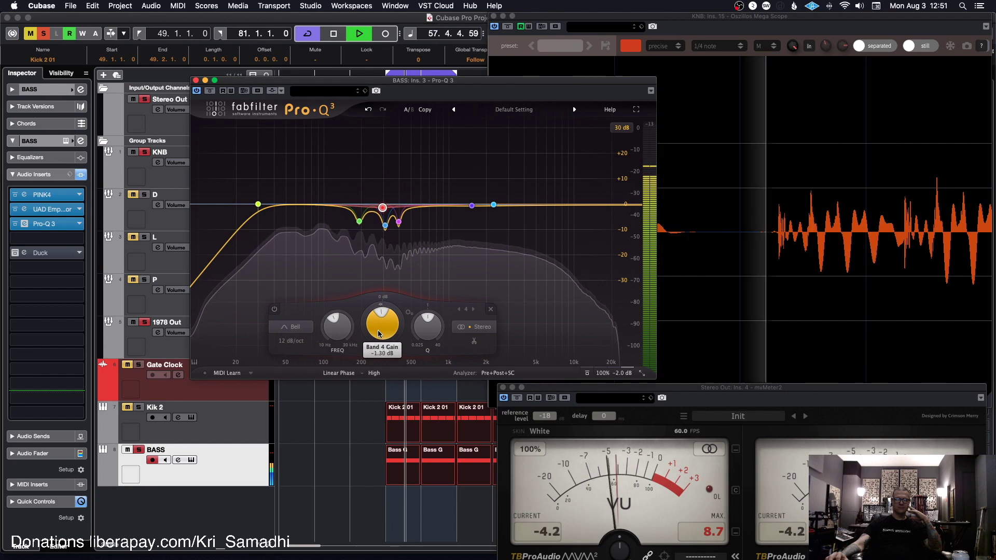
{"action": "left_click_drag", "start_coordinate": [494, 207], "coordinate": [463, 211]}
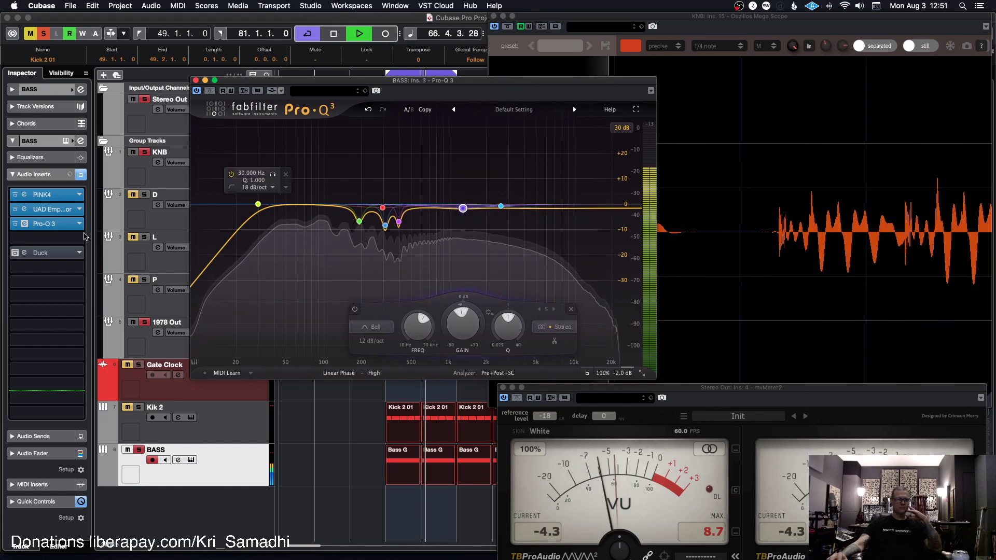
Activate Duck on BASS, solo Kik 2 alongside it, and open Duck's window.
{"action": "left_click", "coordinate": [155, 406]}
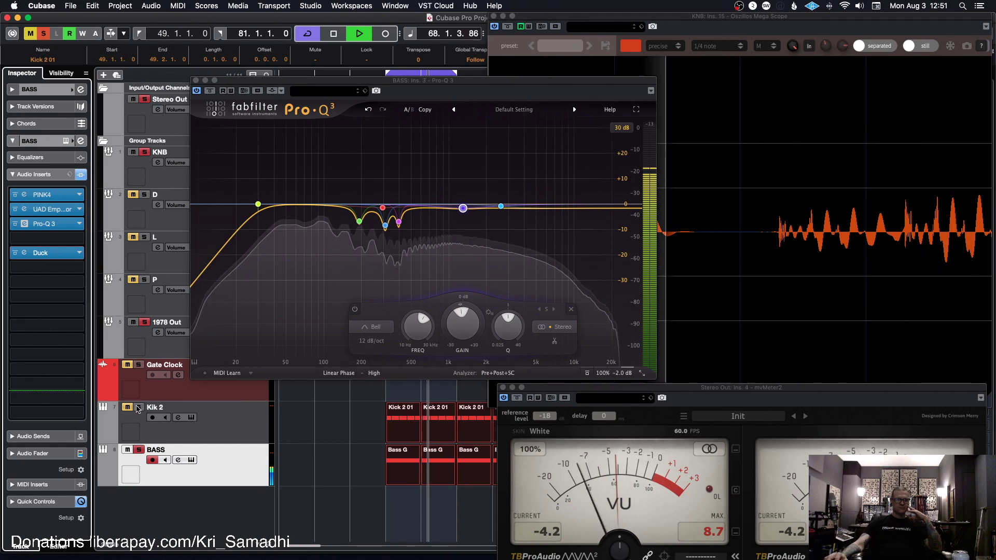
{"action": "left_click", "coordinate": [225, 430]}
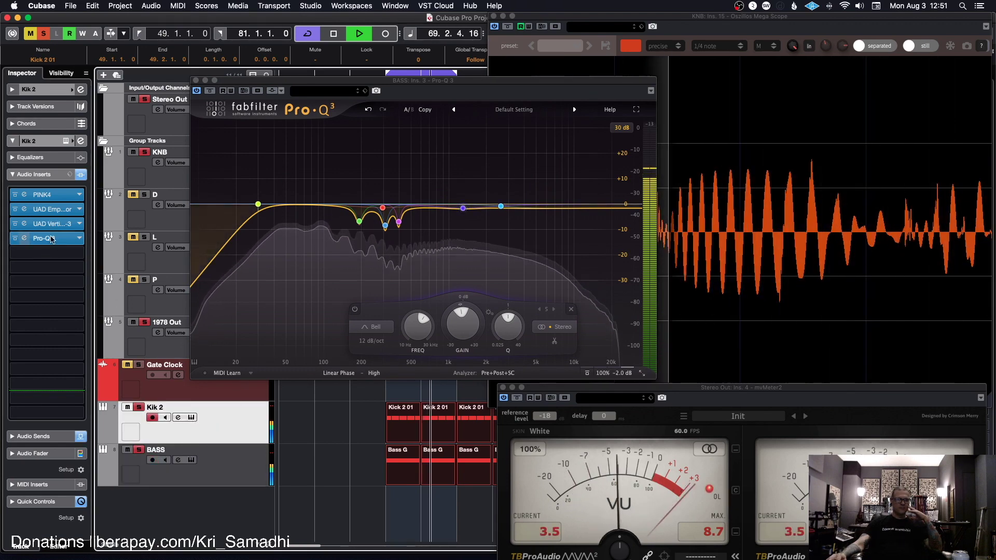
{"action": "left_click", "coordinate": [216, 466]}
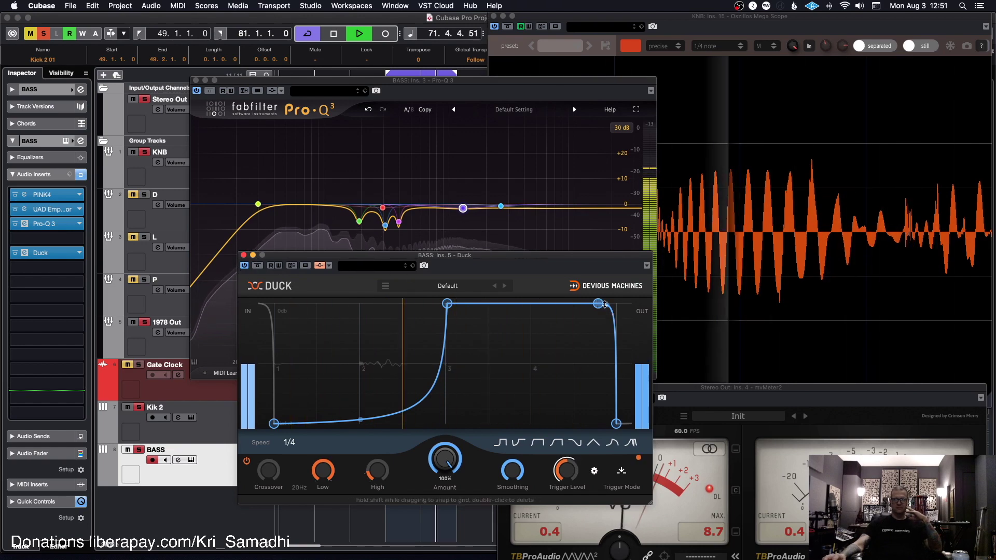
Close Pro-Q 3, bring back the Oszillos Mega Scope from the KNB group, and move Duck clear of the scope.
{"action": "left_click", "coordinate": [494, 16]}
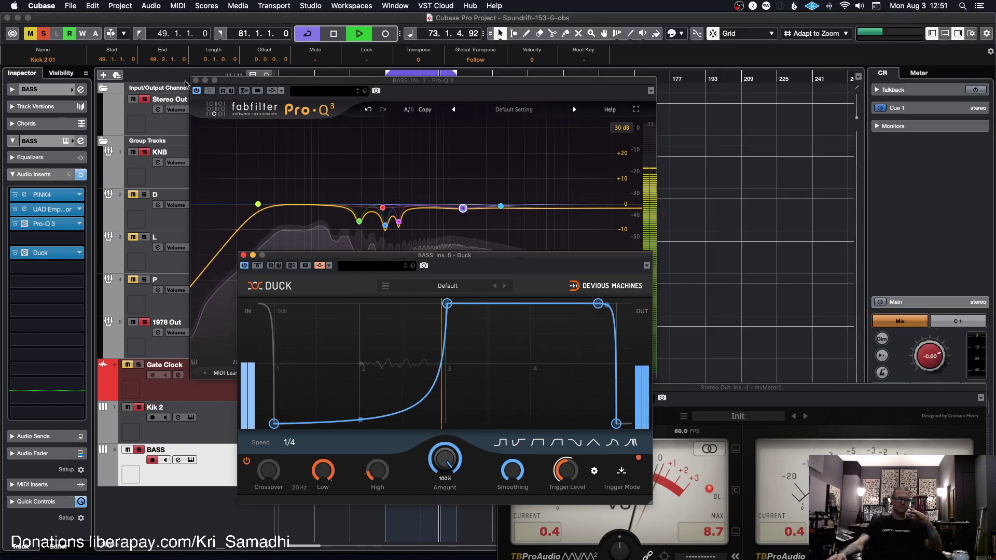
{"action": "left_click", "coordinate": [196, 80]}
{"action": "left_click", "coordinate": [216, 181]}
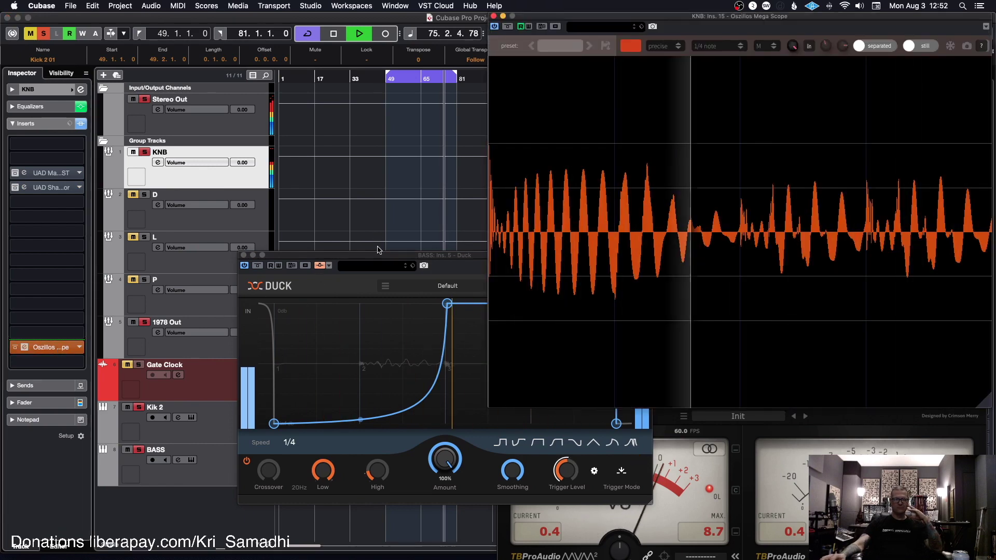
{"action": "left_click_drag", "start_coordinate": [378, 254], "coordinate": [268, 237]}
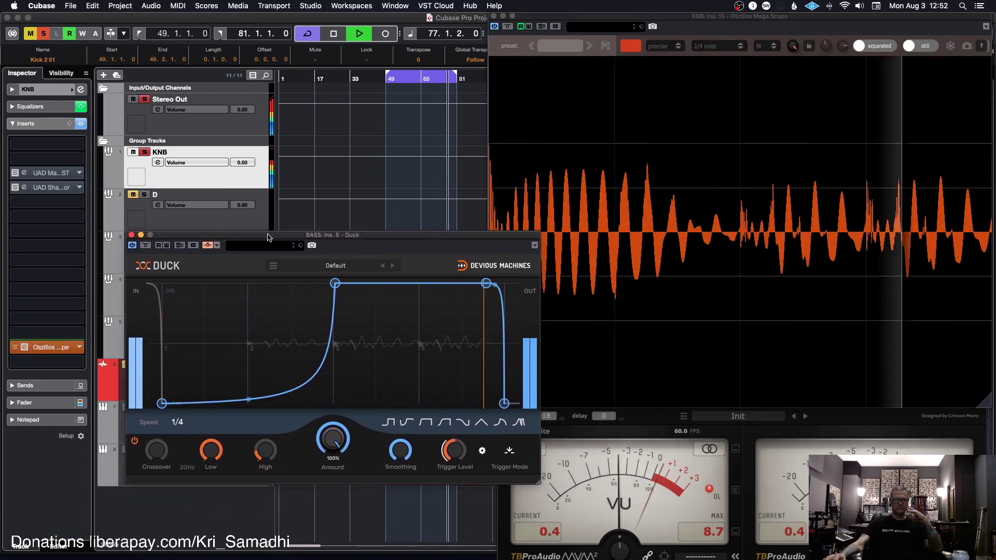
Compare stronger high-band ducking in Duck against the scope waveform, settle on a low High amount, and close Duck.
{"action": "left_click_drag", "start_coordinate": [265, 450], "coordinate": [263, 378]}
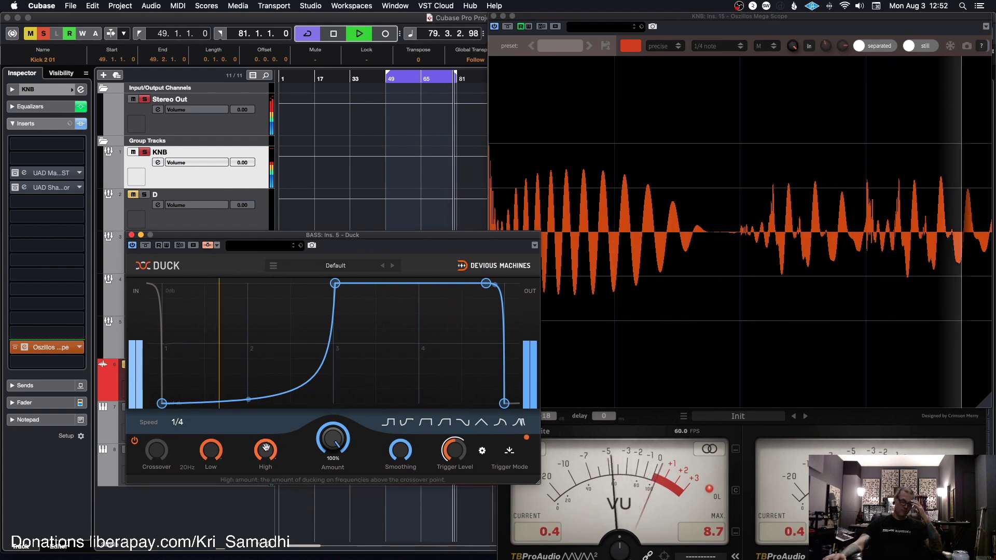
{"action": "left_click", "coordinate": [434, 229]}
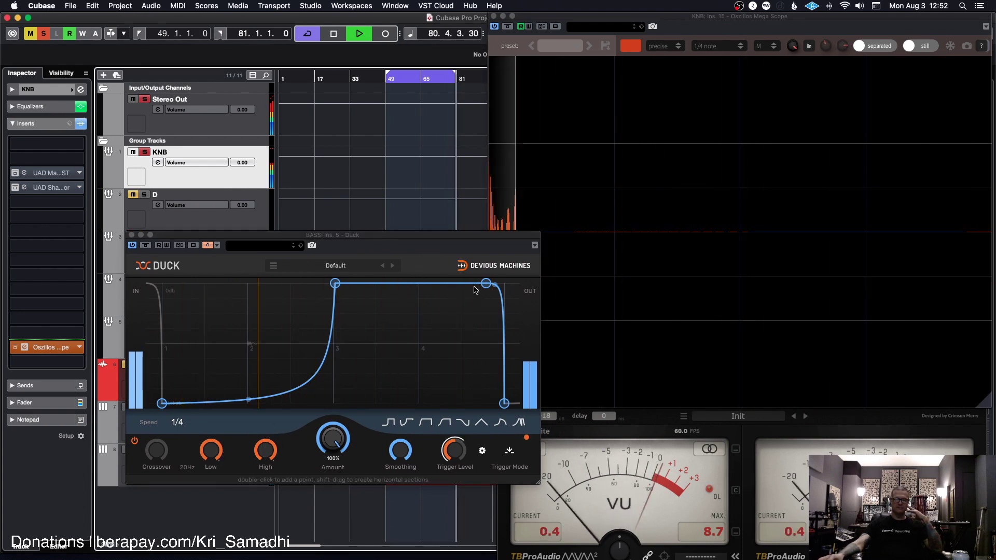
{"action": "left_click_drag", "start_coordinate": [434, 237], "coordinate": [479, 290]}
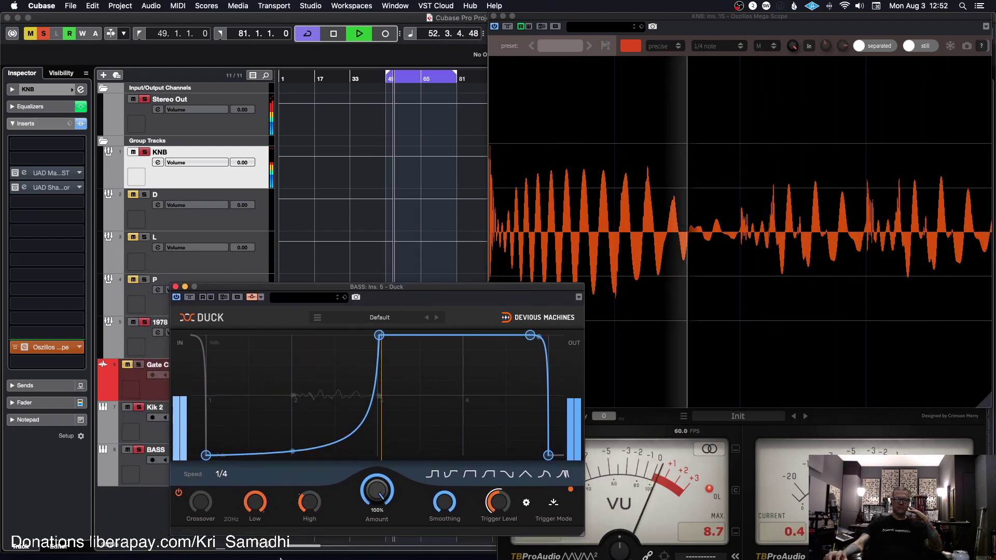
{"action": "left_click_drag", "start_coordinate": [307, 504], "coordinate": [300, 523]}
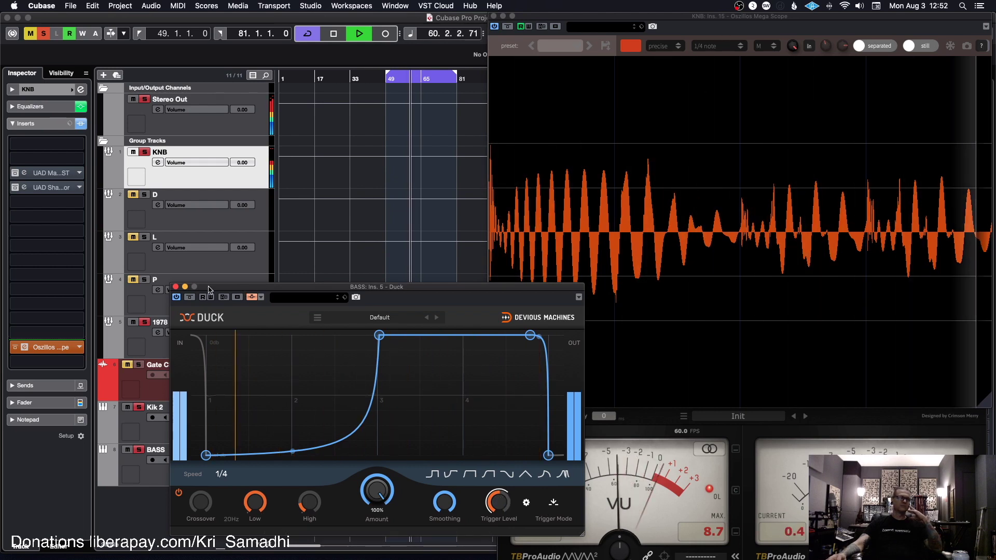
{"action": "left_click", "coordinate": [176, 286]}
Adjust the high shelf in Kik 2's Pro-Q 3 to −2.71 dB at 5133 Hz and close the EQ.
{"action": "left_click", "coordinate": [224, 107]}
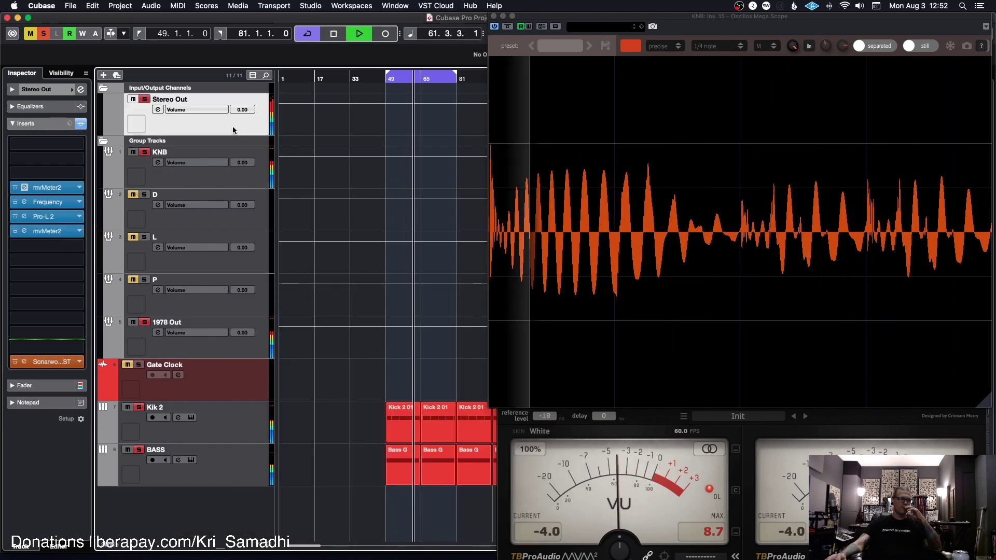
{"action": "left_click", "coordinate": [245, 433]}
{"action": "left_click", "coordinate": [65, 238]}
{"action": "left_click_drag", "start_coordinate": [528, 263], "coordinate": [529, 267]}
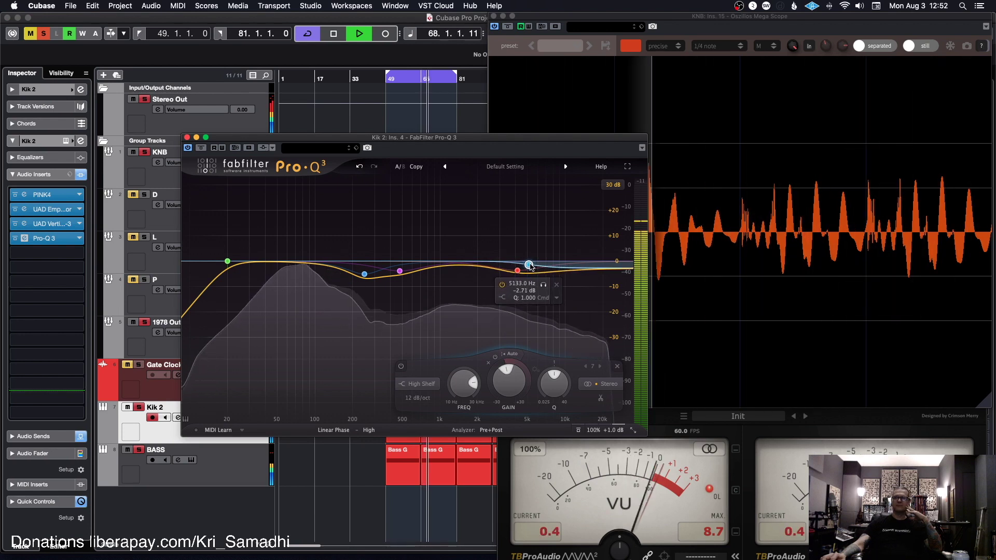
{"action": "left_click", "coordinate": [187, 138]}
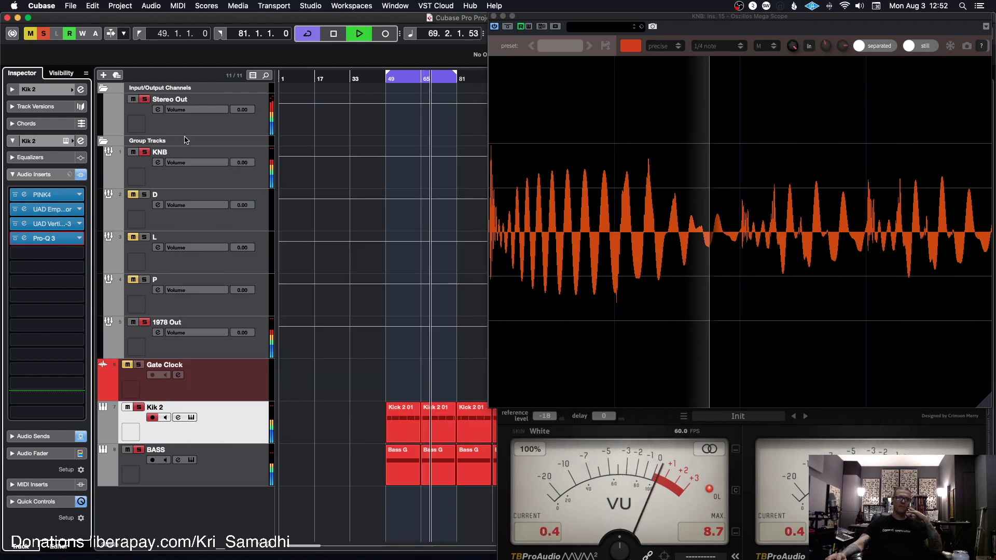
Extend the kick's amp envelope in Groove Agent SE to about 3/16, trim its end back, and close the instrument.
{"action": "left_click", "coordinate": [191, 418]}
{"action": "left_click_drag", "start_coordinate": [379, 338], "coordinate": [437, 339]}
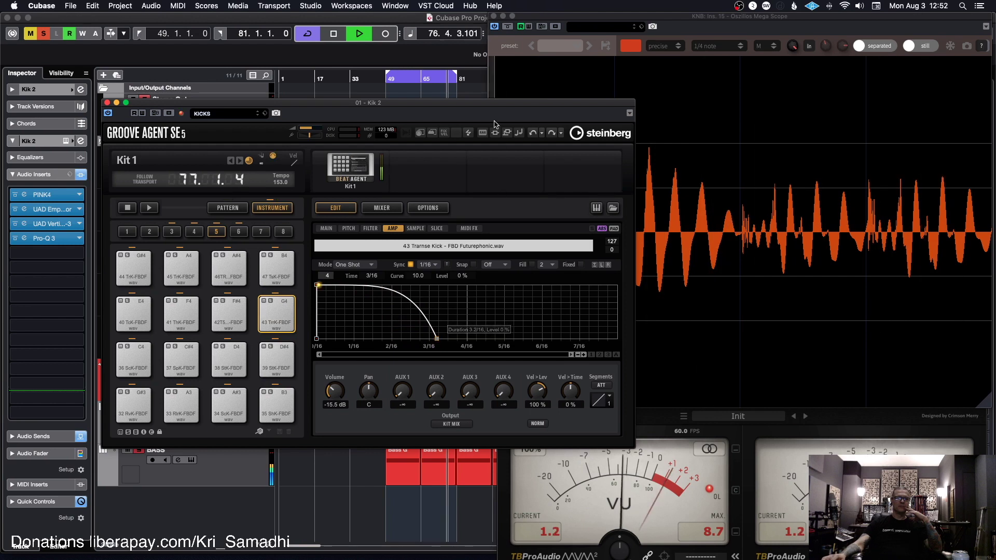
{"action": "left_click_drag", "start_coordinate": [493, 103], "coordinate": [377, 51]}
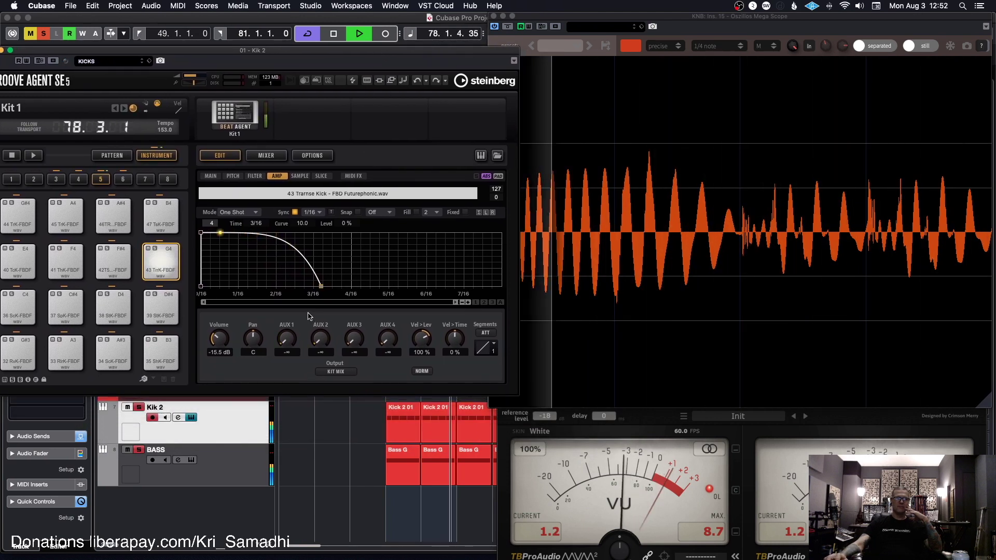
{"action": "left_click_drag", "start_coordinate": [321, 286], "coordinate": [272, 289]}
{"action": "left_click_drag", "start_coordinate": [229, 49], "coordinate": [440, 43]}
{"action": "left_click", "coordinate": [202, 44]}
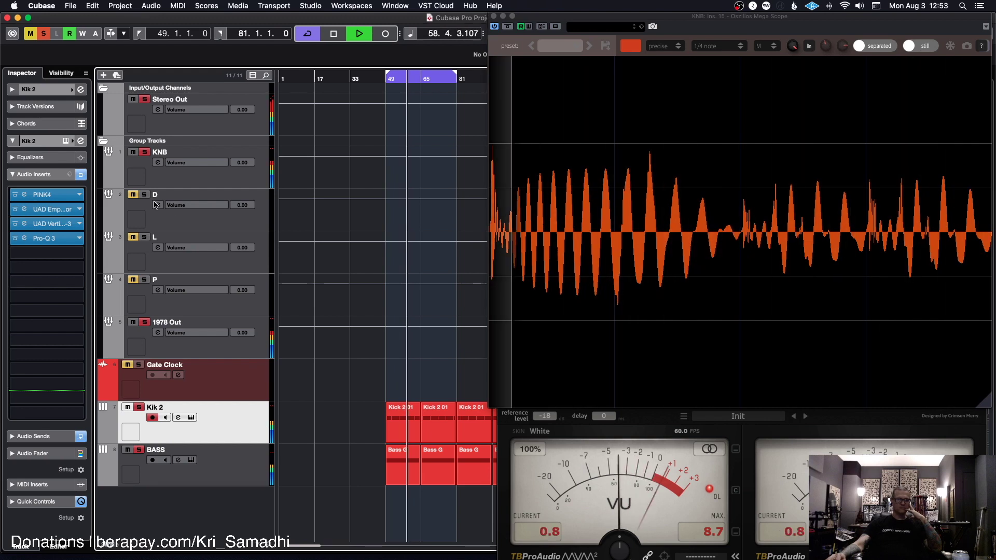
Open the channel settings and Inspector fader to compare the peak levels of Kik 2 and BASS.
{"action": "left_click", "coordinate": [197, 184]}
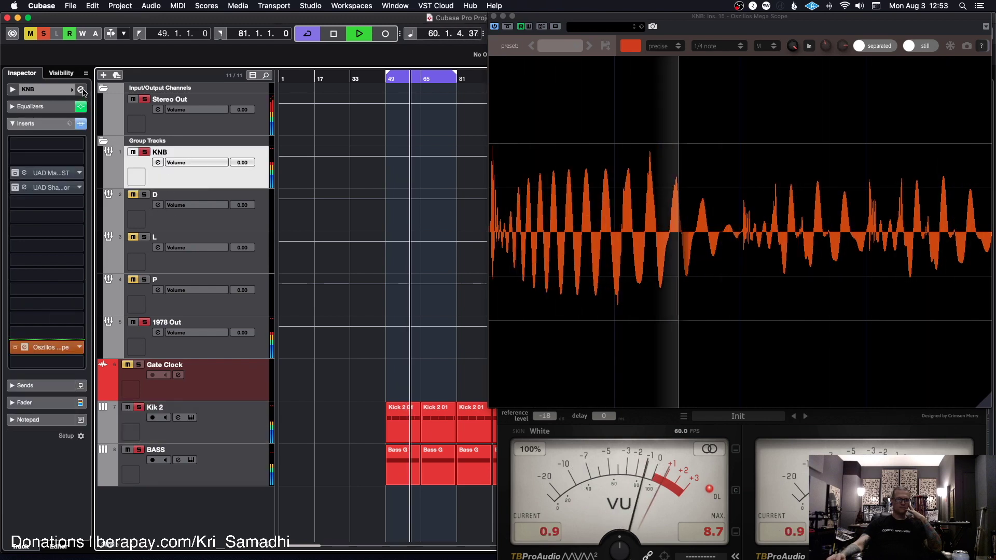
{"action": "key", "text": "e"}
{"action": "left_click", "coordinate": [233, 429]}
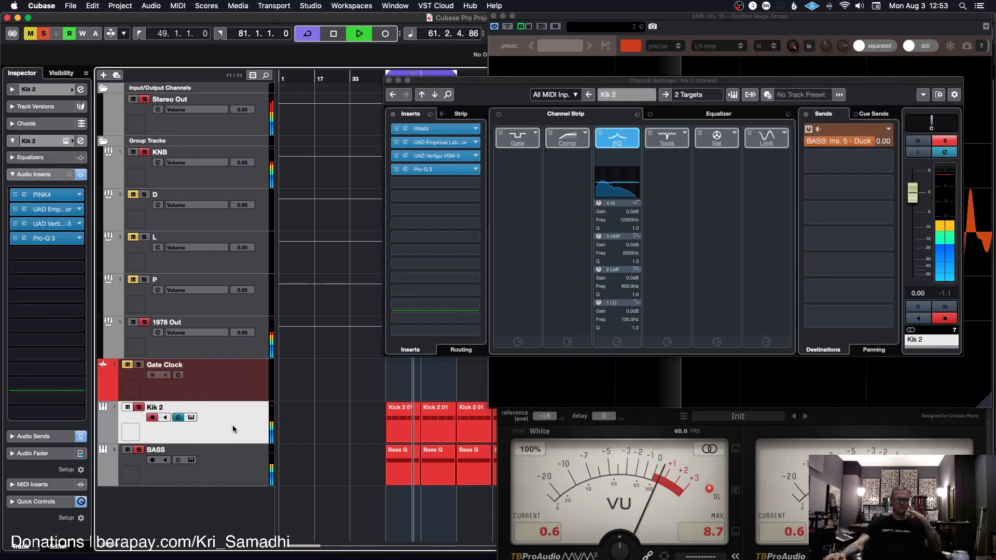
{"action": "left_click", "coordinate": [66, 455]}
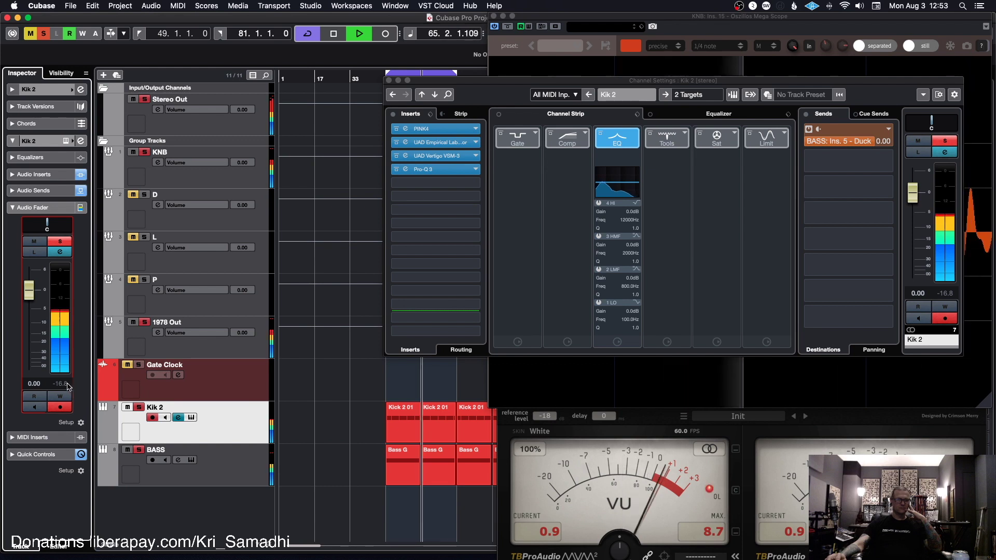
{"action": "left_click", "coordinate": [213, 481]}
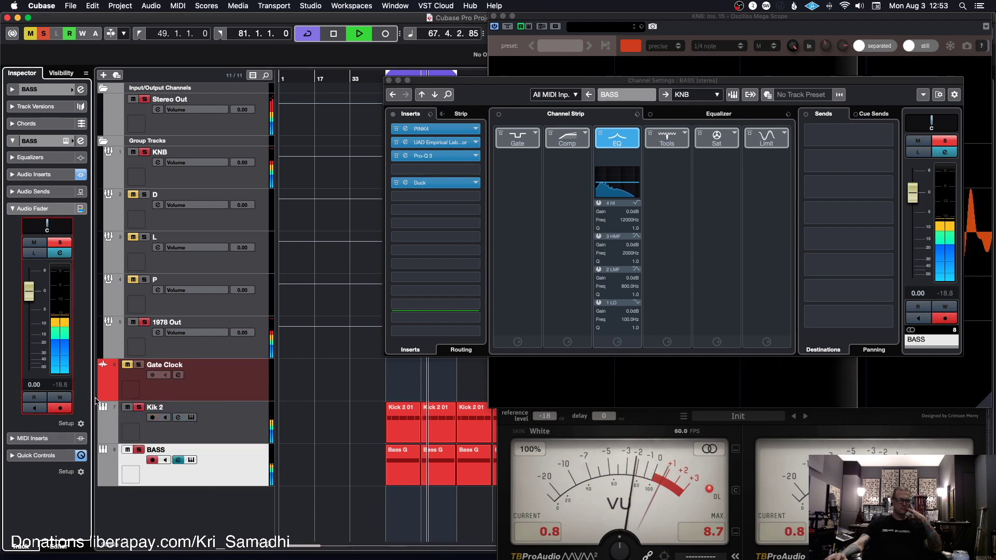
Set the output level of BASS's Pro-Q 3 to −1.5 dB, recheck both tracks' peak levels, and close the EQ.
{"action": "left_click", "coordinate": [52, 175]}
{"action": "left_click", "coordinate": [49, 224]}
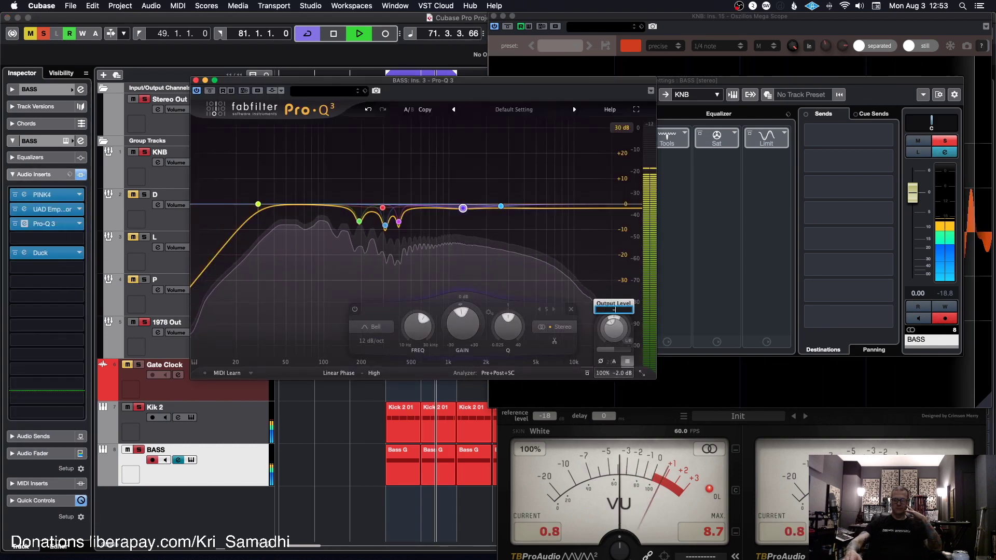
{"action": "left_click", "coordinate": [21, 453]}
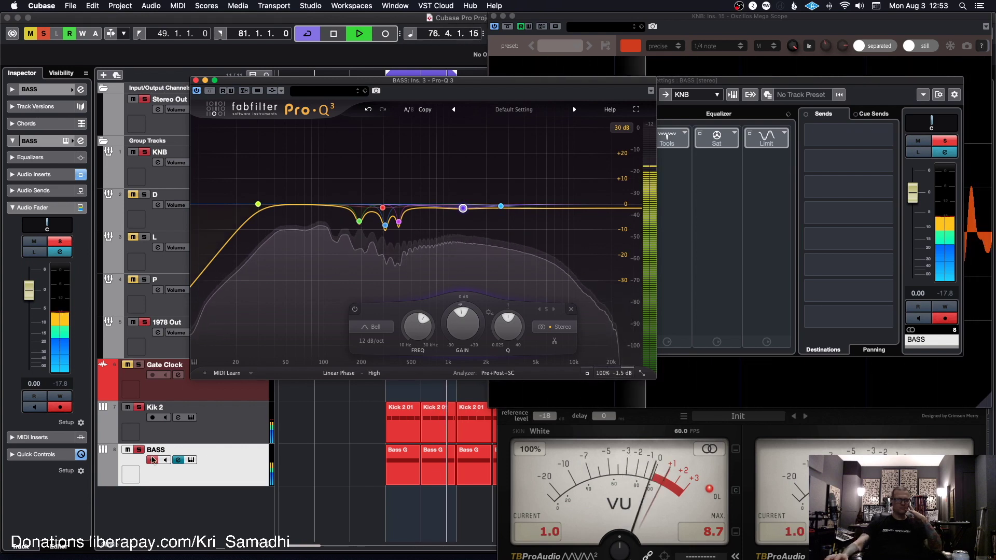
{"action": "left_click", "coordinate": [222, 425]}
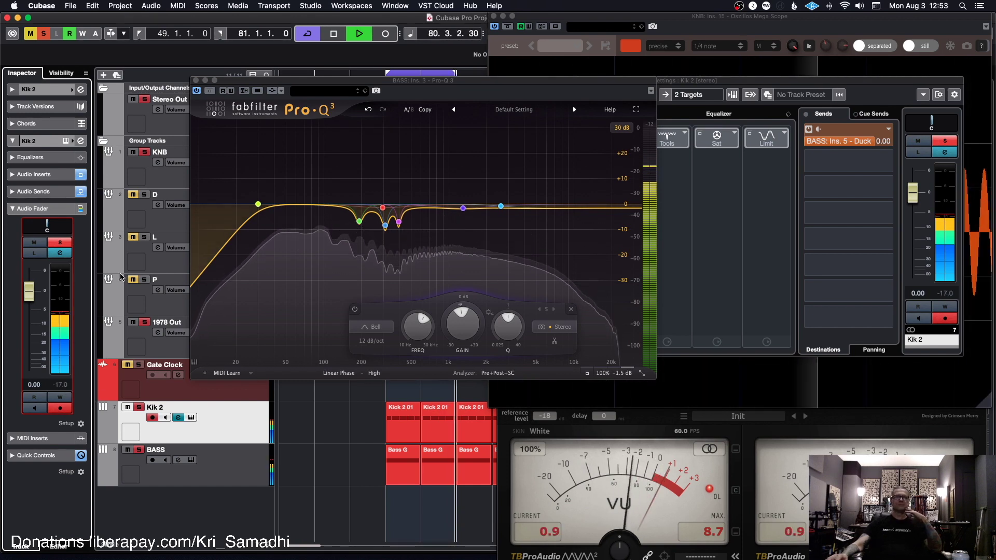
{"action": "left_click", "coordinate": [196, 80]}
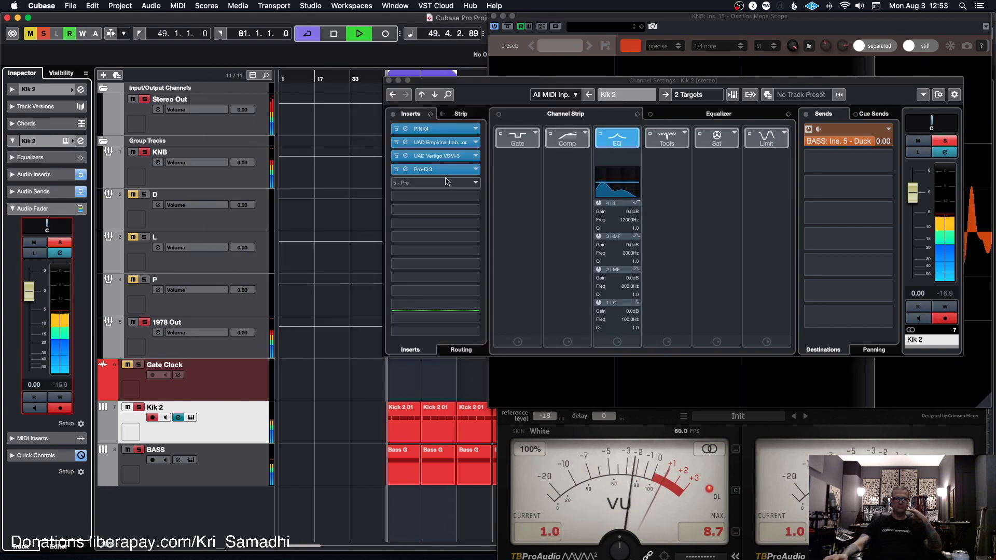
Show the KNB group's channel equalizer, then activate and open its UAD Manley Massive Passive insert.
{"action": "left_click", "coordinate": [233, 182]}
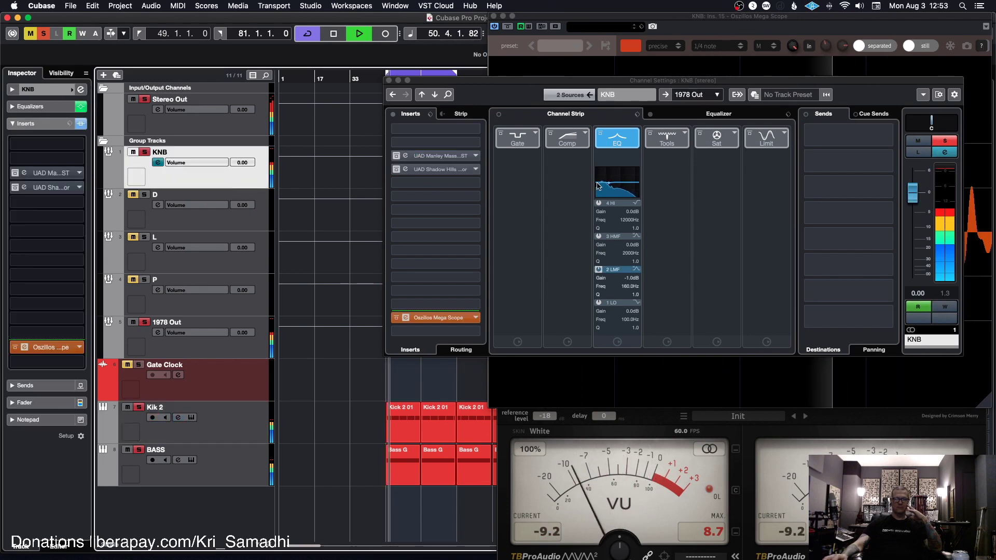
{"action": "left_click", "coordinate": [710, 122]}
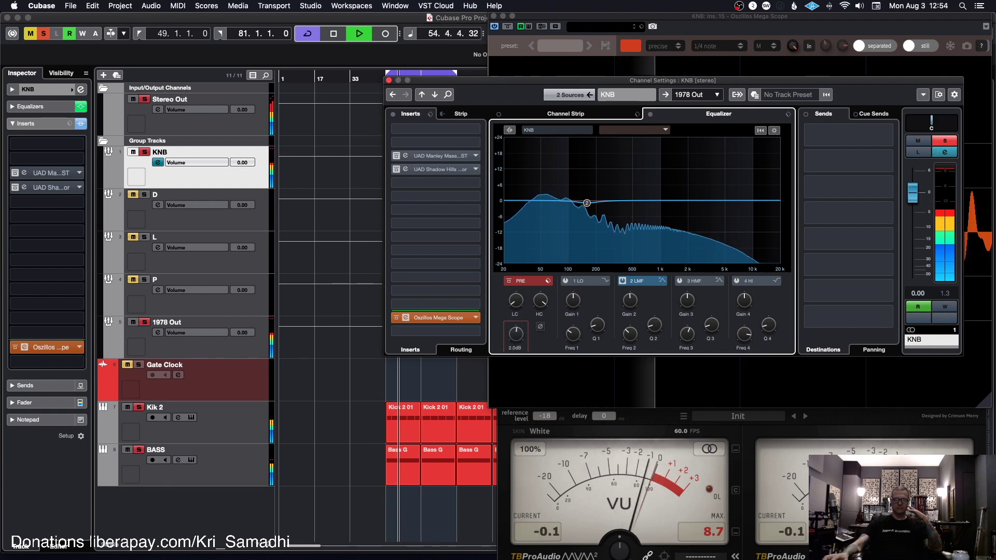
{"action": "left_click", "coordinate": [415, 157]}
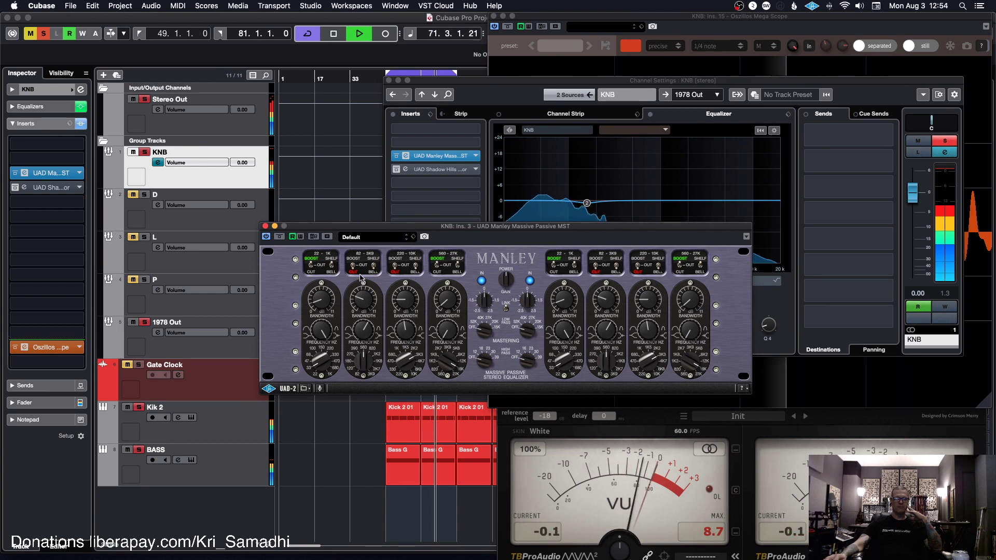
Switch the Manley Massive Passive's power off and back on to compare its effect on KNB.
{"action": "left_click", "coordinate": [481, 281]}
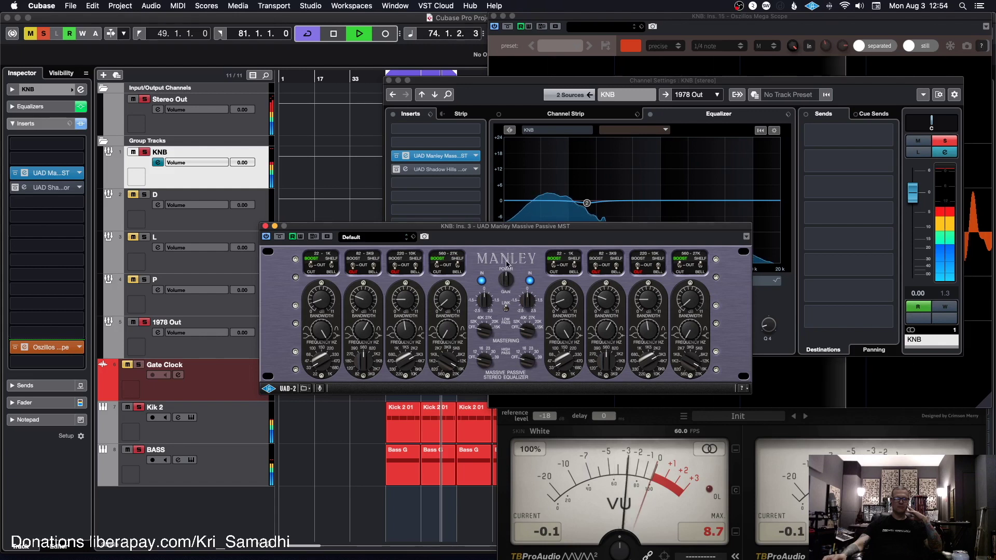
{"action": "left_click", "coordinate": [506, 275]}
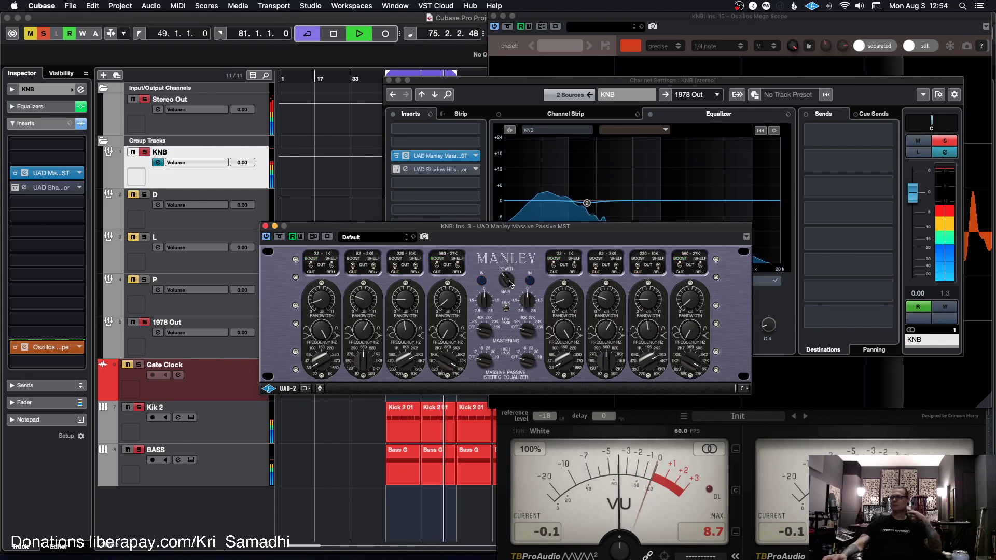
{"action": "left_click", "coordinate": [507, 281]}
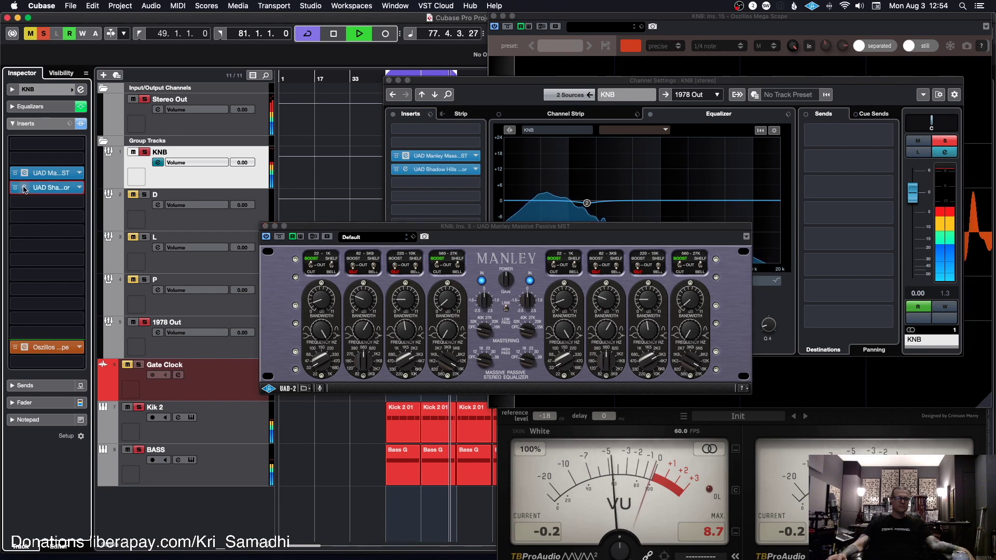
Adjust the discrete threshold and gain of KNB's Shadow Hills Mastering Compressor, then close the plug-in and channel settings windows.
{"action": "left_click", "coordinate": [405, 169]}
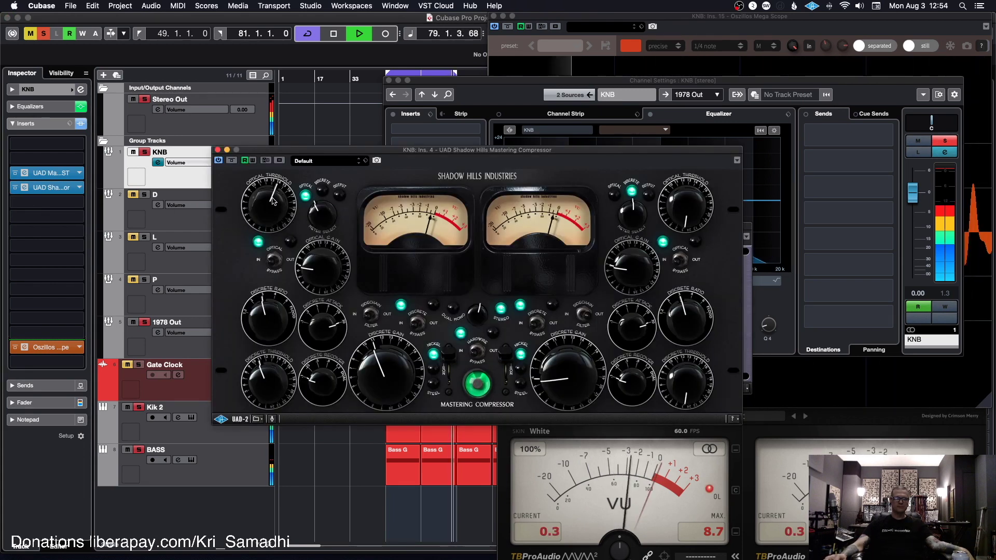
{"action": "left_click_drag", "start_coordinate": [268, 208], "coordinate": [270, 198]}
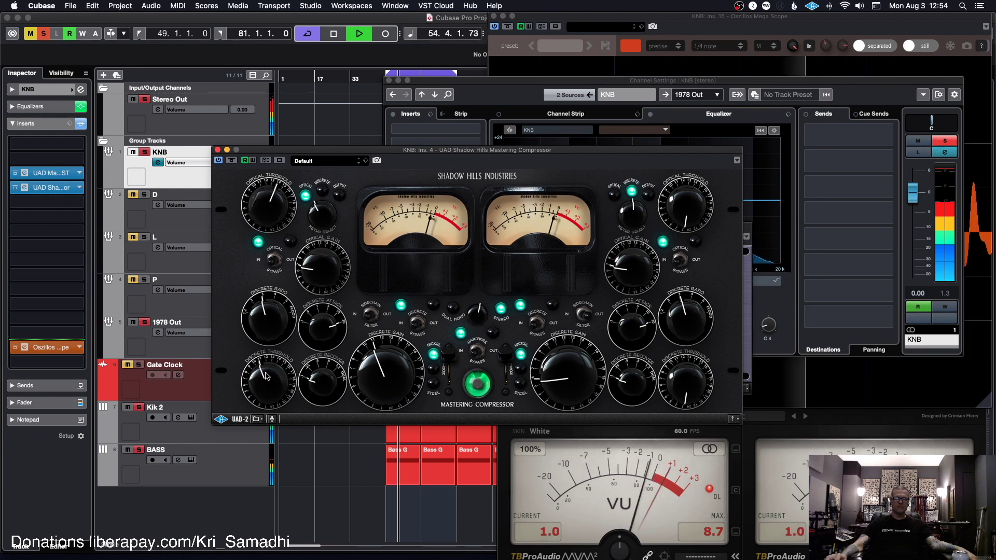
{"action": "left_click_drag", "start_coordinate": [268, 370], "coordinate": [261, 372]}
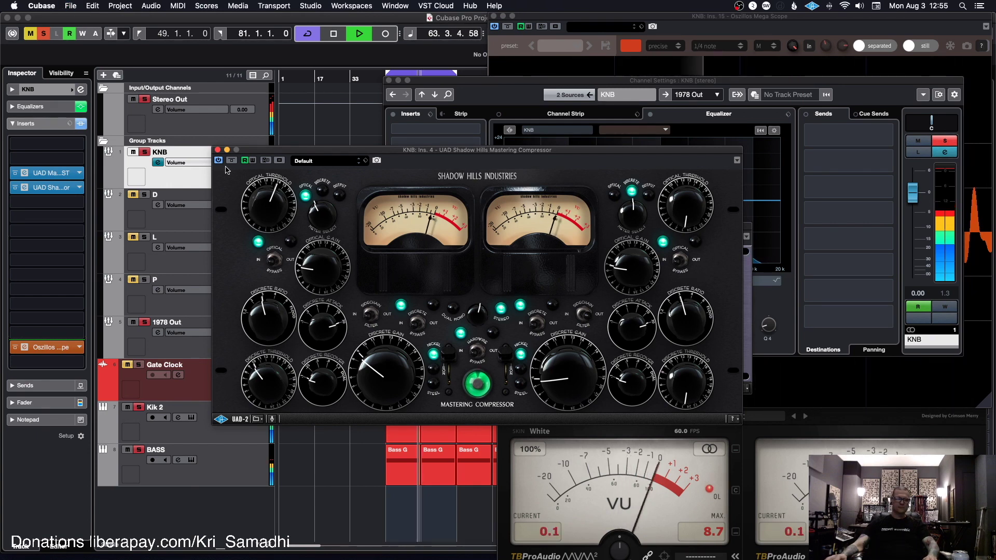
{"action": "left_click", "coordinate": [217, 150]}
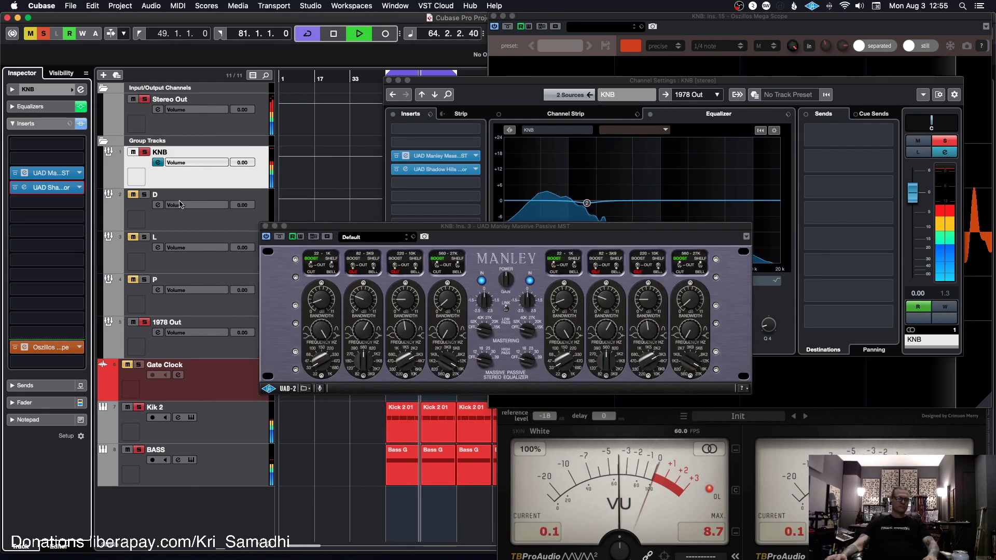
{"action": "left_click", "coordinate": [266, 227]}
{"action": "left_click", "coordinate": [386, 80]}
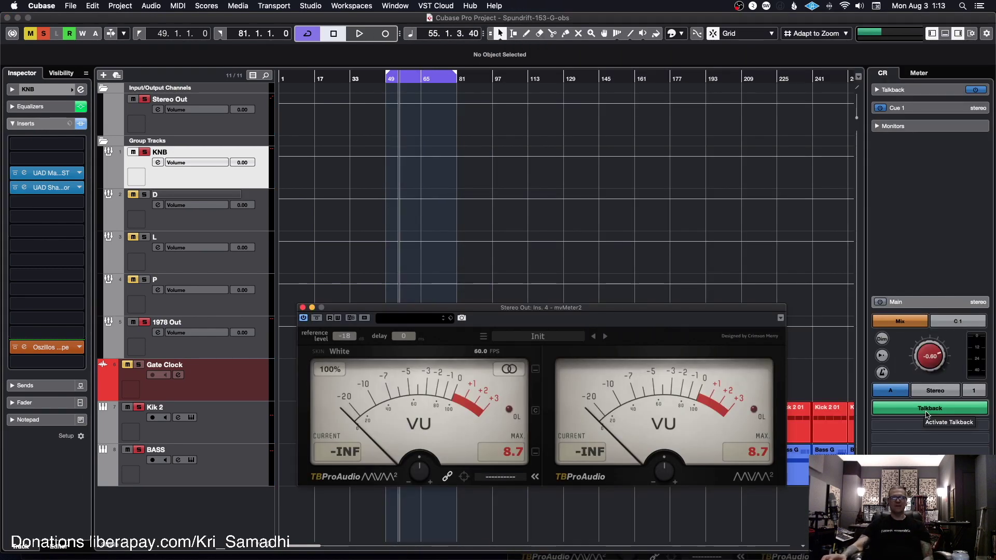
Turn off Talkback and start playback with KNB's Oszillos Mega Scope open.
{"action": "left_click", "coordinate": [928, 408]}
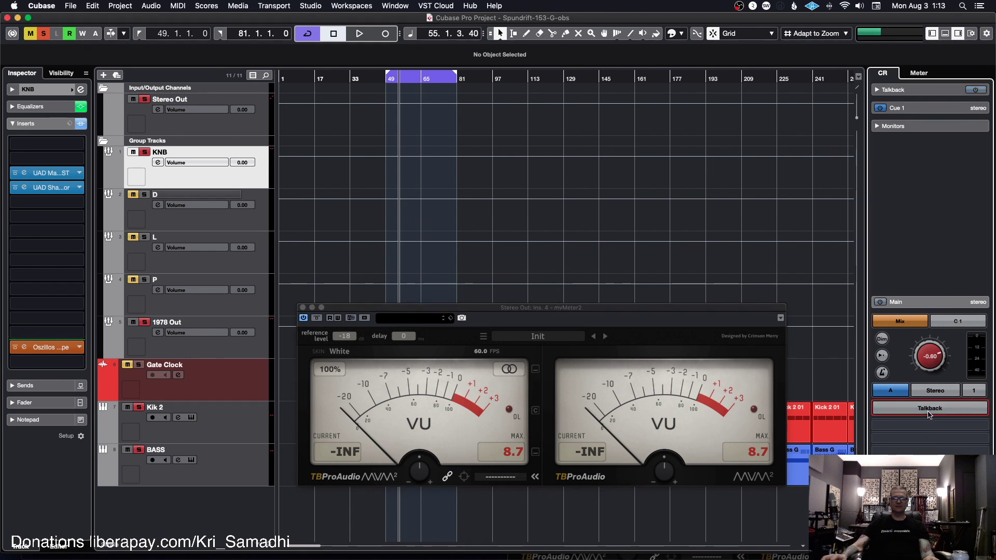
{"action": "key", "text": "space"}
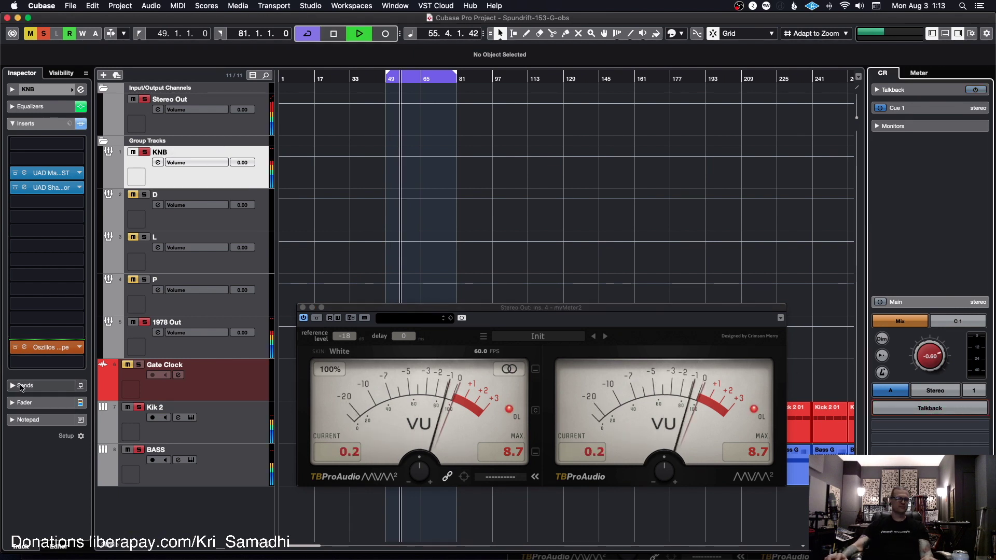
{"action": "left_click", "coordinate": [24, 347]}
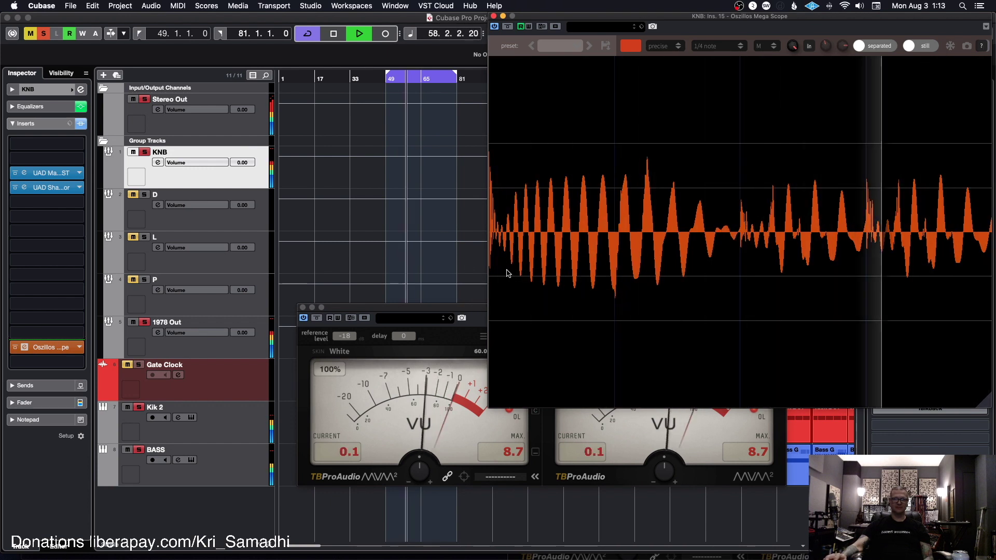
Open BASS's Groove Agent SE and move its window clear of the Oszillos waveform display.
{"action": "left_click", "coordinate": [224, 468]}
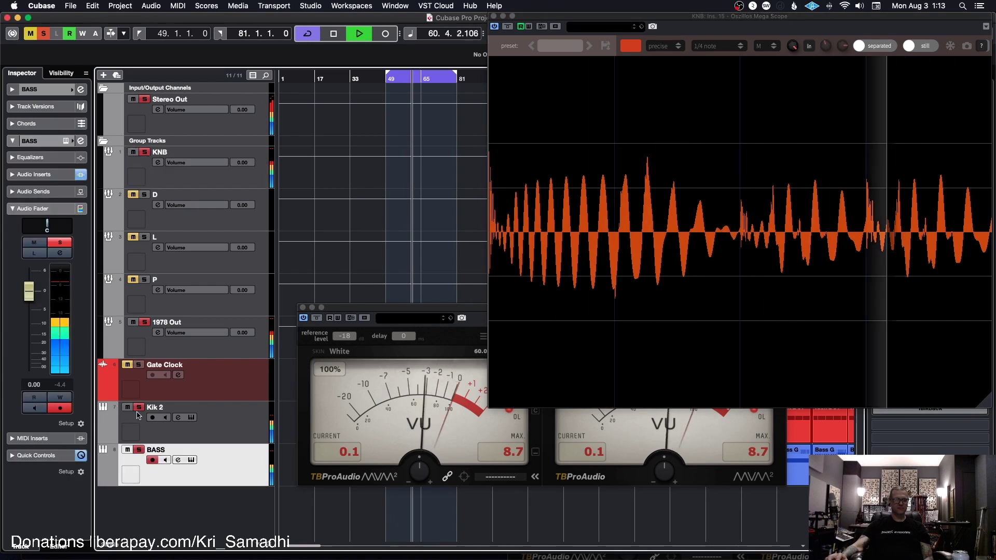
{"action": "left_click", "coordinate": [192, 461]}
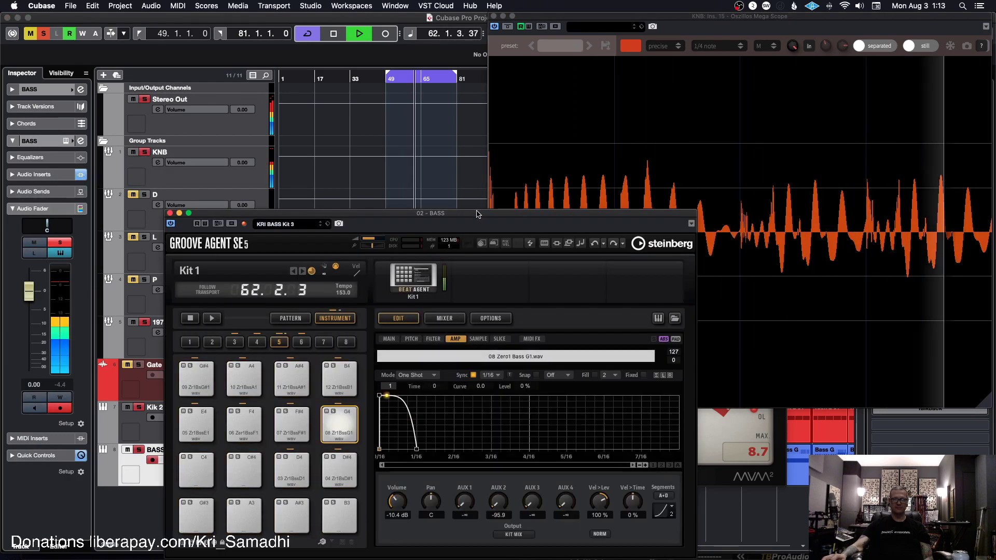
{"action": "left_click_drag", "start_coordinate": [364, 214], "coordinate": [496, 214]}
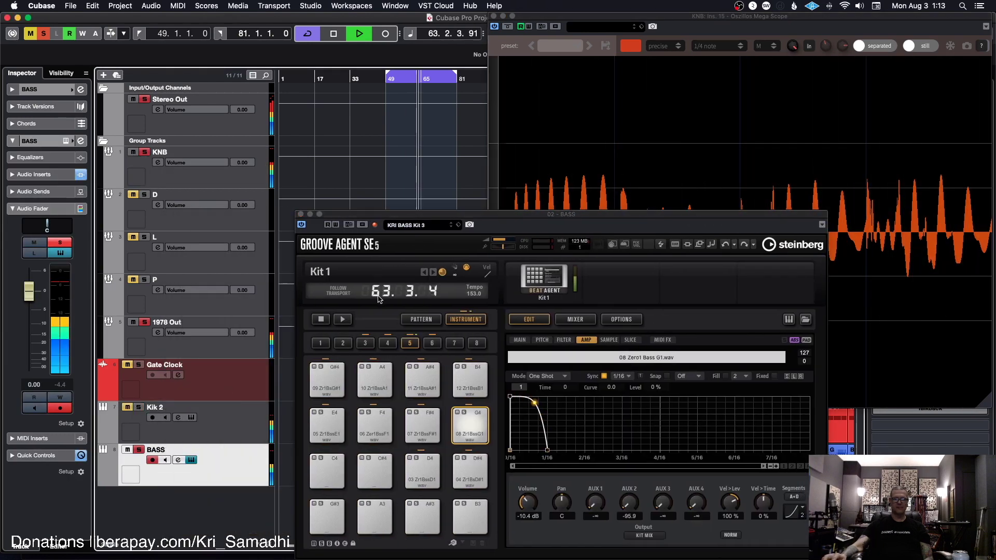
{"action": "left_click_drag", "start_coordinate": [555, 215], "coordinate": [188, 54]}
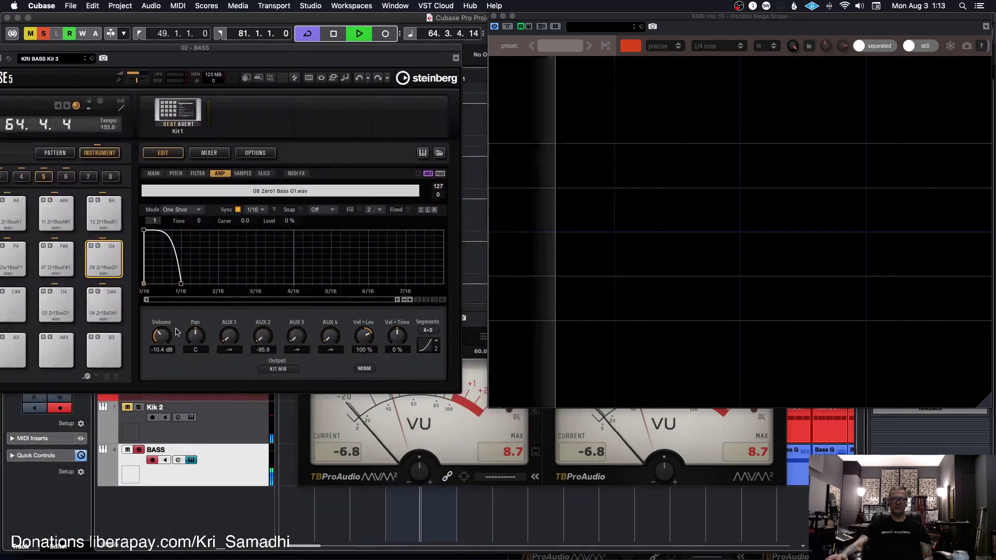
Shorten the end of the amp envelope on the 08 Zero1 Bass G1 sample to just under 1/16.
{"action": "left_click", "coordinate": [178, 284]}
{"action": "left_click_drag", "start_coordinate": [178, 284], "coordinate": [174, 284]}
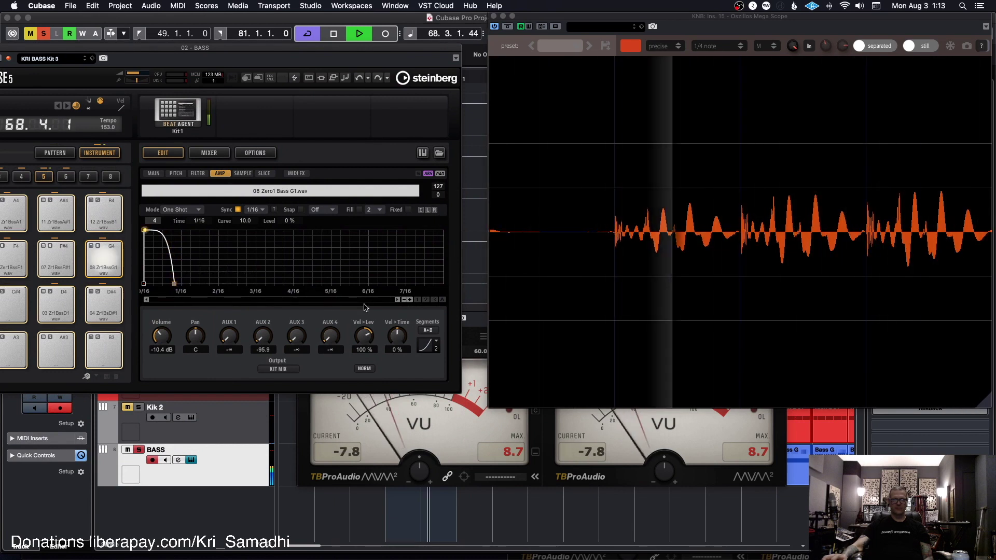
{"action": "left_click", "coordinate": [410, 300]}
{"action": "left_click", "coordinate": [410, 300]}
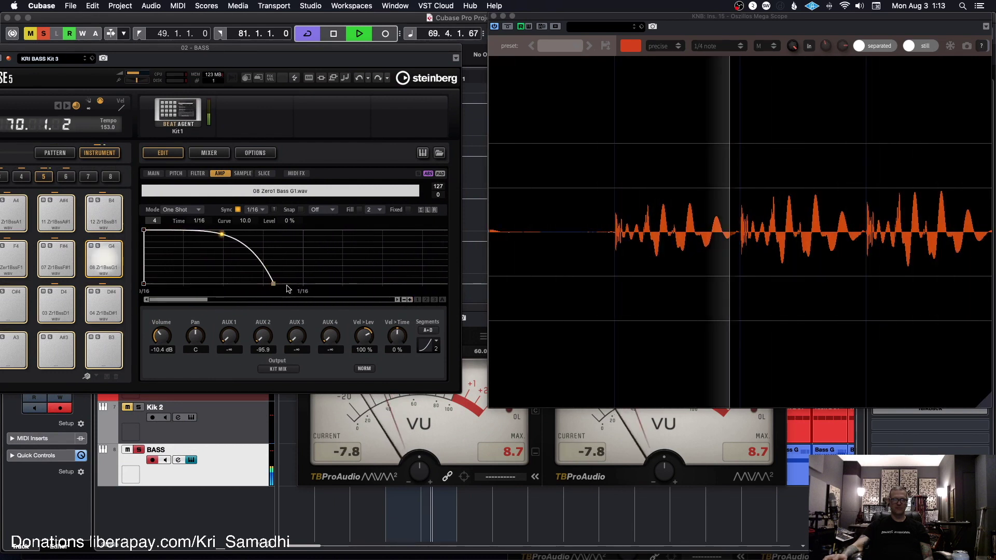
{"action": "mouse_move", "coordinate": [271, 283]}
{"action": "left_mouse_down"}
{"action": "mouse_move", "coordinate": [262, 285]}
{"action": "mouse_move", "coordinate": [270, 287]}
{"action": "left_mouse_up"}
Unsolo BASS to check the combined waveform in the scope, then close the VU meter and Groove Agent SE.
{"action": "left_click_drag", "start_coordinate": [260, 48], "coordinate": [503, 61]}
{"action": "left_click", "coordinate": [139, 449]}
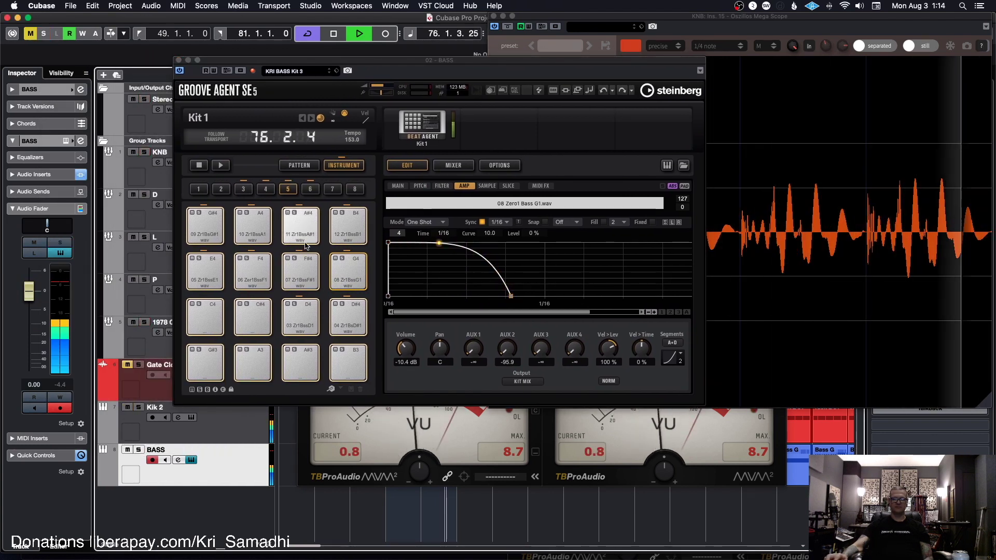
{"action": "left_click_drag", "start_coordinate": [233, 60], "coordinate": [500, 316]}
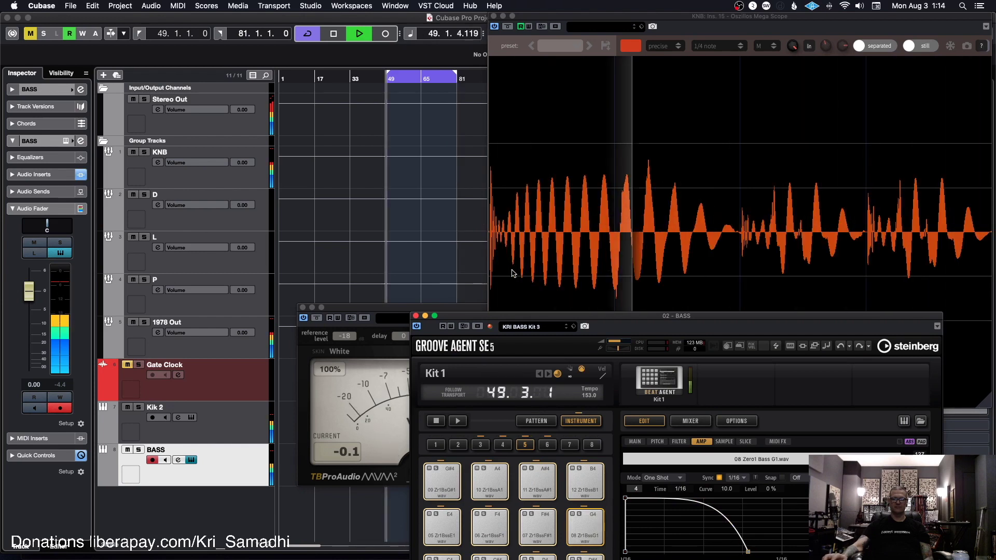
{"action": "left_click", "coordinate": [303, 309]}
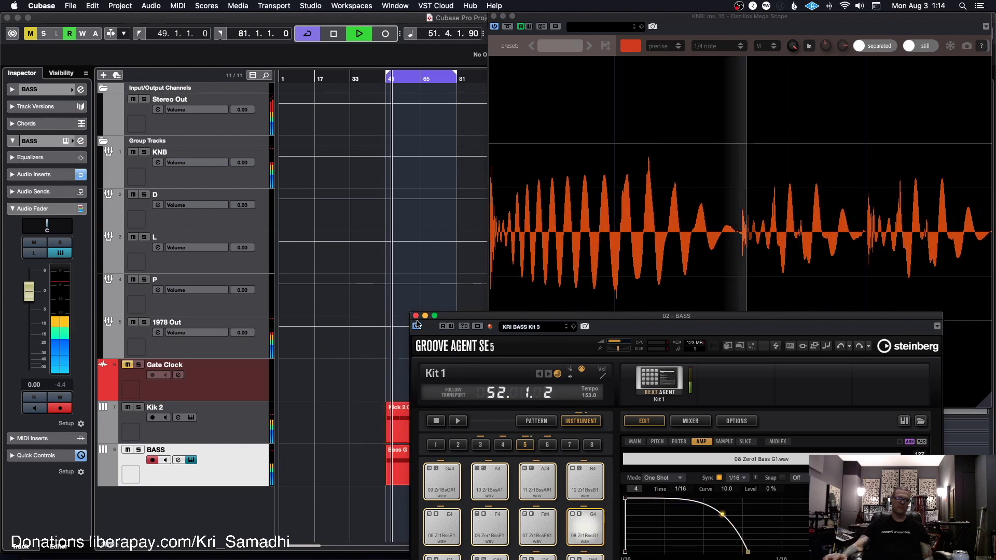
{"action": "left_click", "coordinate": [415, 316]}
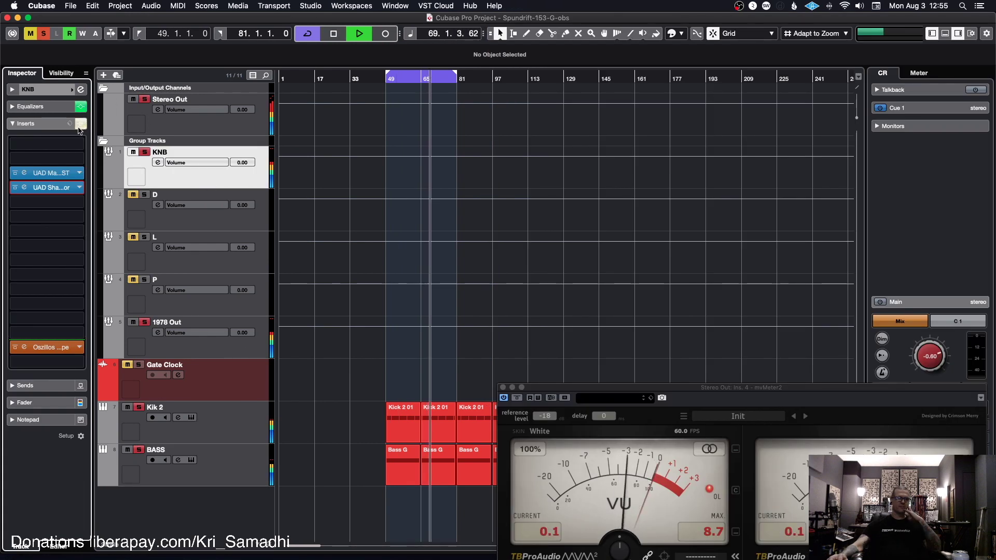
Bypass and restore the inserts on KNB, Kik 2 and BASS to compare the processed and unprocessed sound.
{"action": "left_click", "coordinate": [81, 124]}
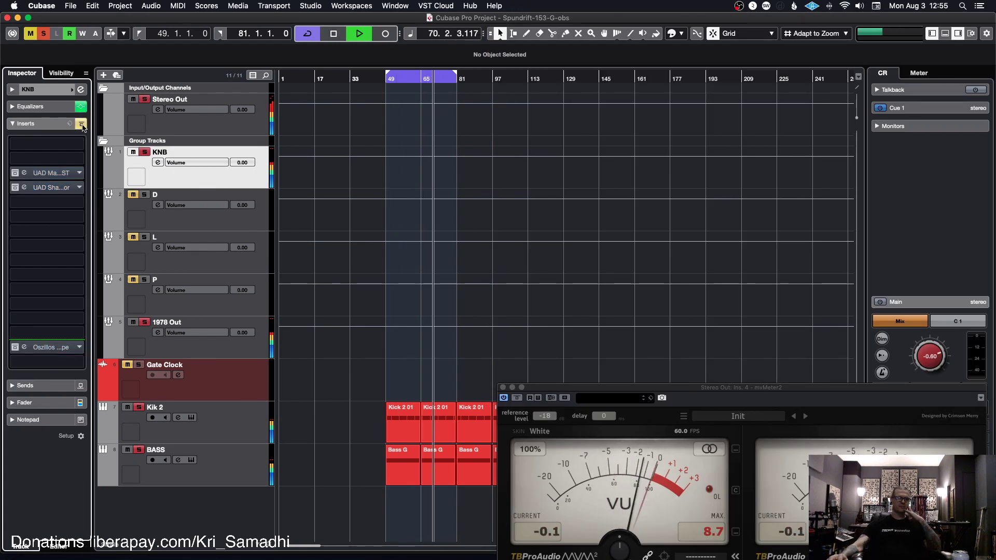
{"action": "left_click", "coordinate": [82, 125]}
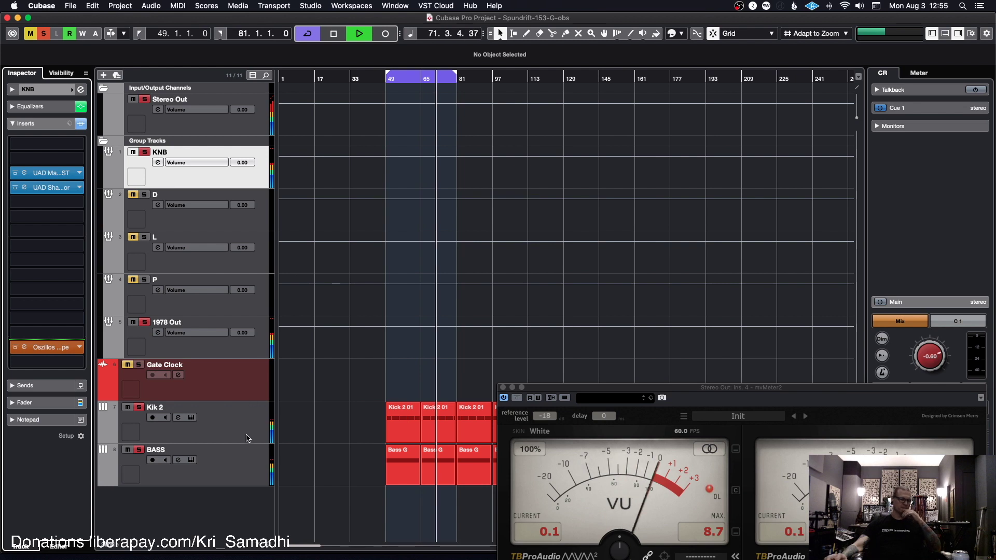
{"action": "left_click", "coordinate": [249, 415]}
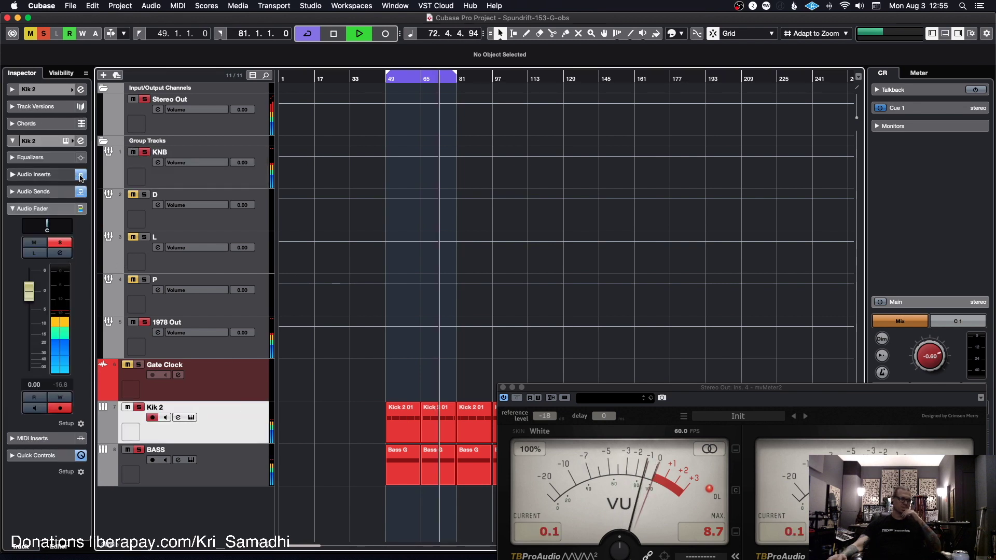
{"action": "left_click", "coordinate": [235, 451]}
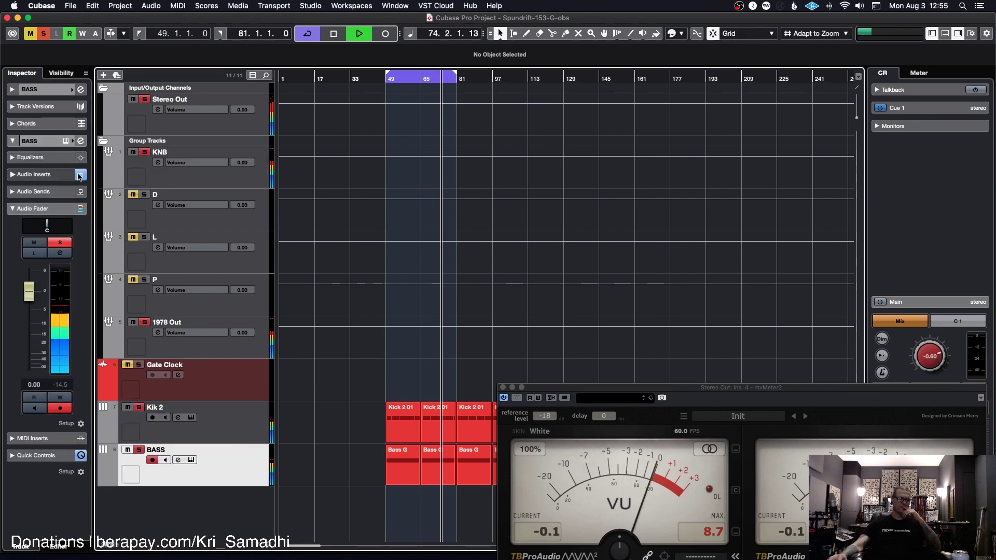
{"action": "left_click", "coordinate": [81, 175]}
{"action": "left_click", "coordinate": [176, 198]}
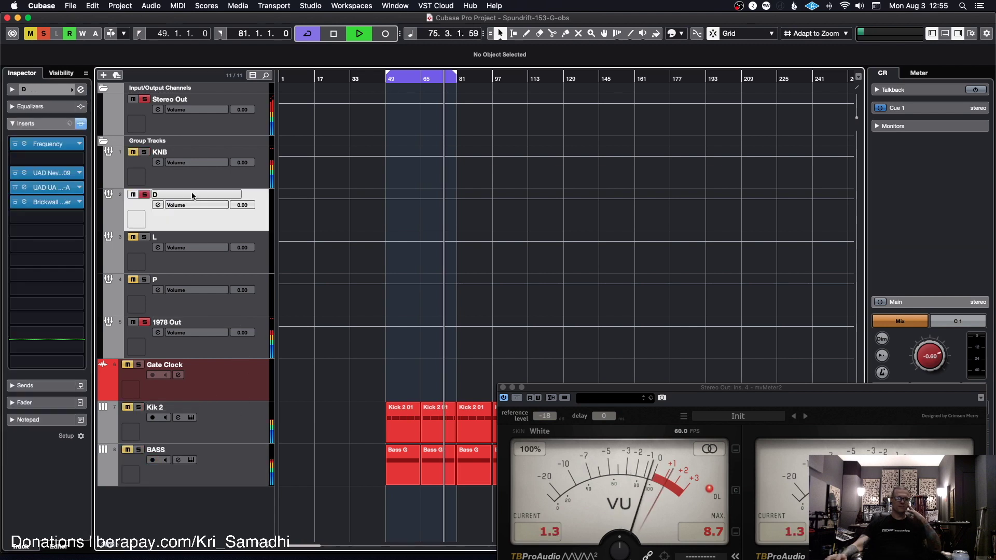
{"action": "left_click", "coordinate": [176, 160]}
{"action": "left_click", "coordinate": [81, 124]}
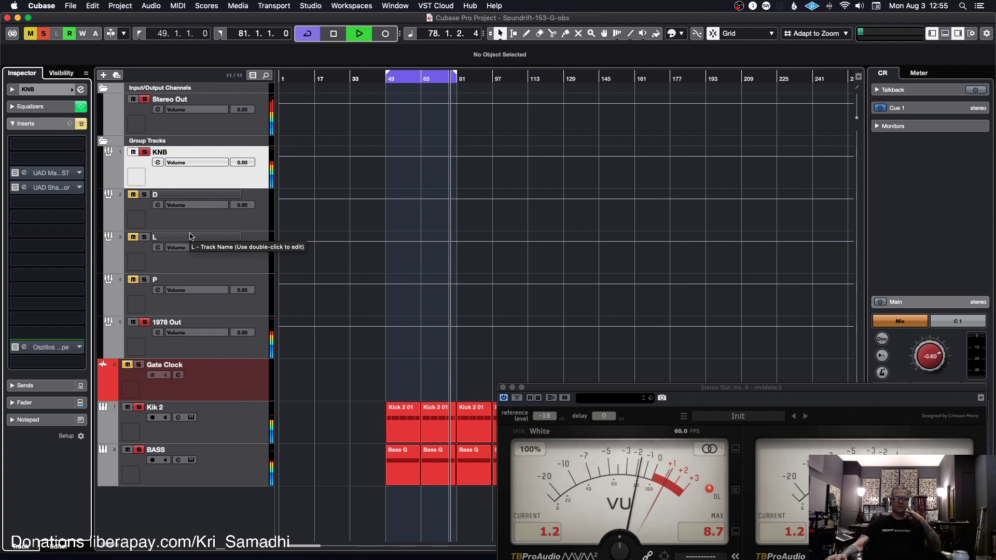
{"action": "left_click", "coordinate": [247, 438]}
{"action": "left_click", "coordinate": [81, 175]}
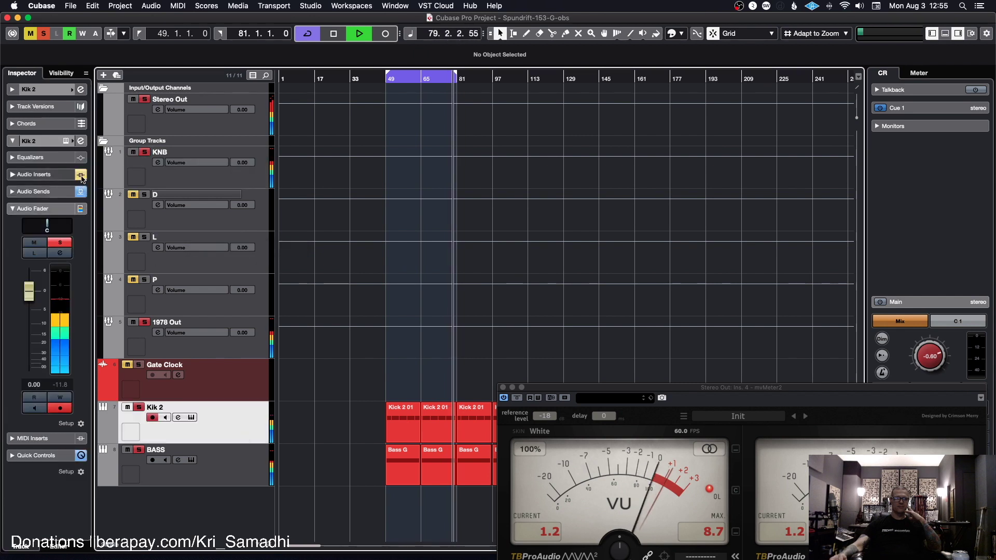
{"action": "left_click", "coordinate": [232, 462]}
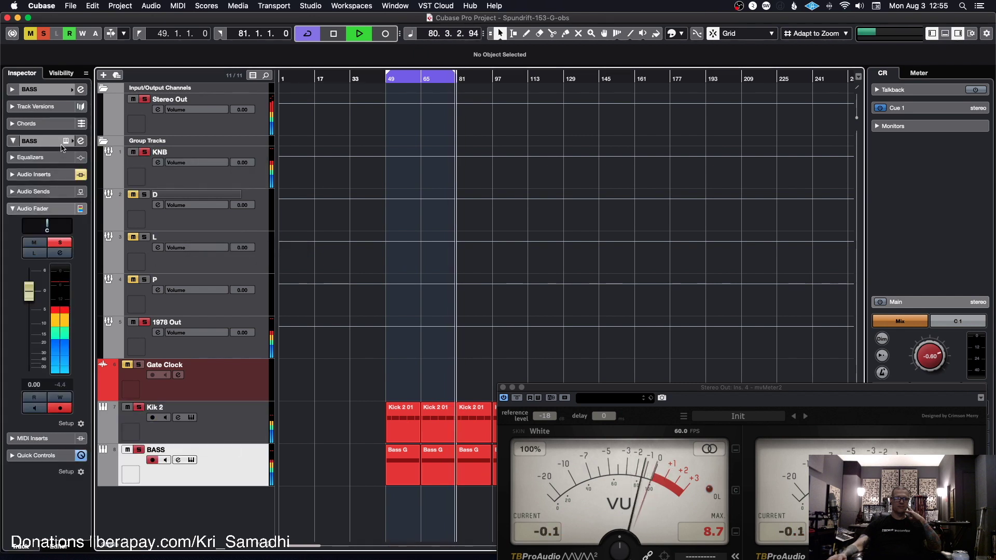
{"action": "left_click", "coordinate": [145, 181]}
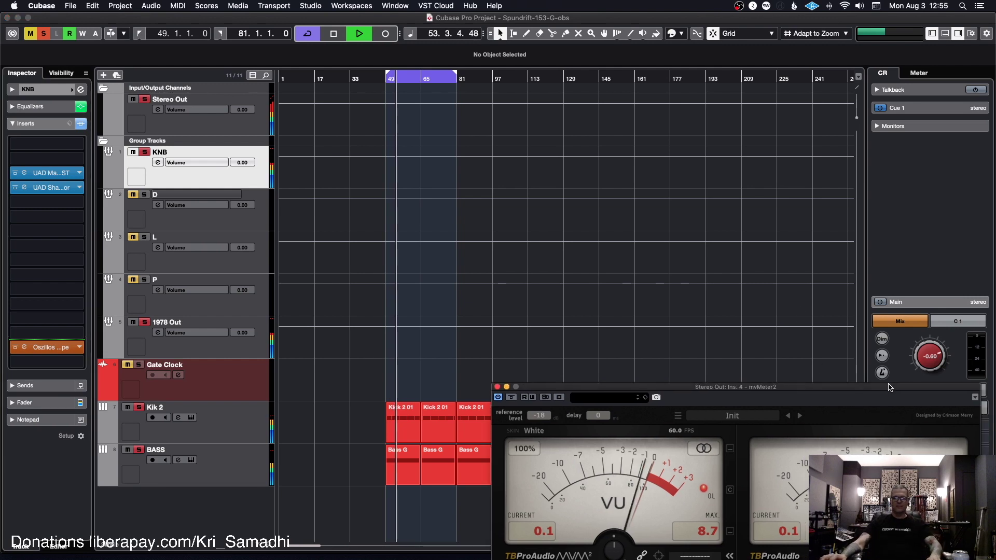
Stop playback and activate Talkback.
{"action": "key", "text": "space"}
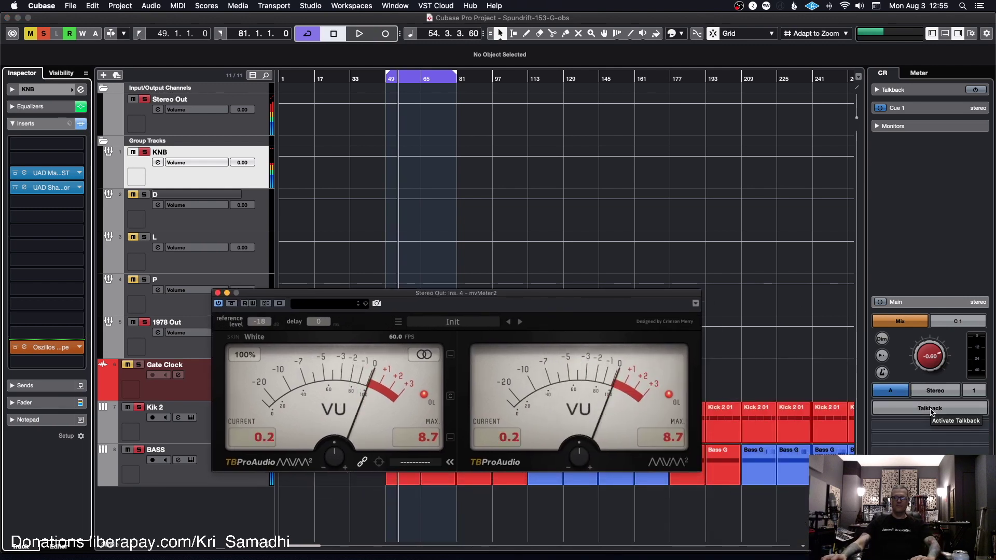
{"action": "left_click", "coordinate": [931, 409]}
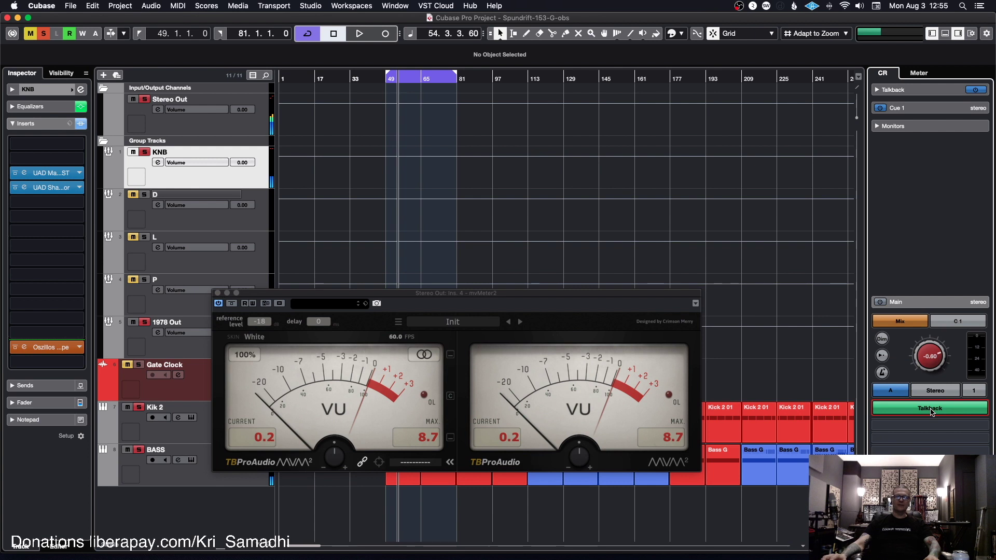